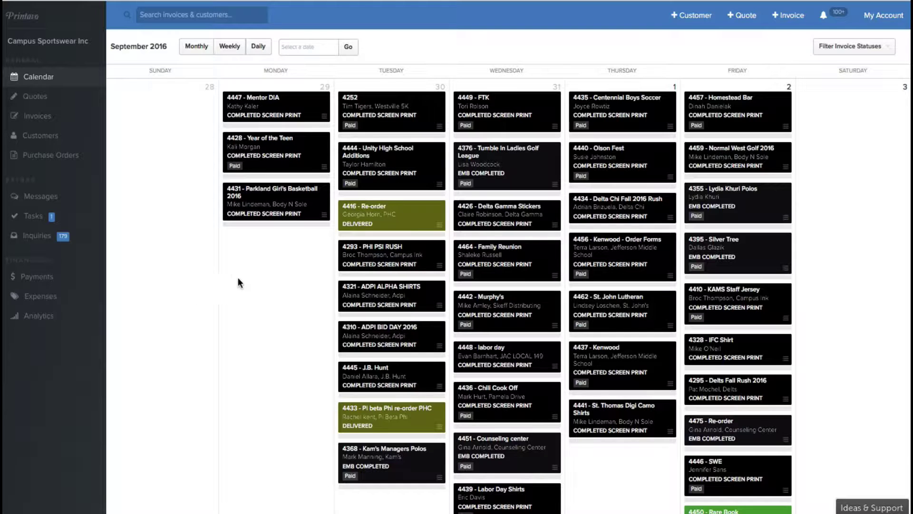
Move the 4559 Campus Florist job card from Tuesday the 20th to the 21st.
scroll(266, 338, down, 5)
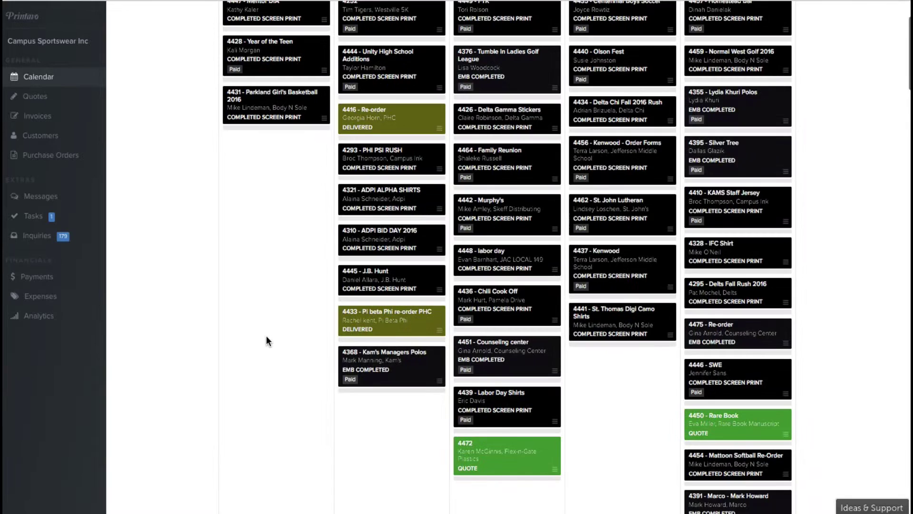
scroll(267, 341, down, 3)
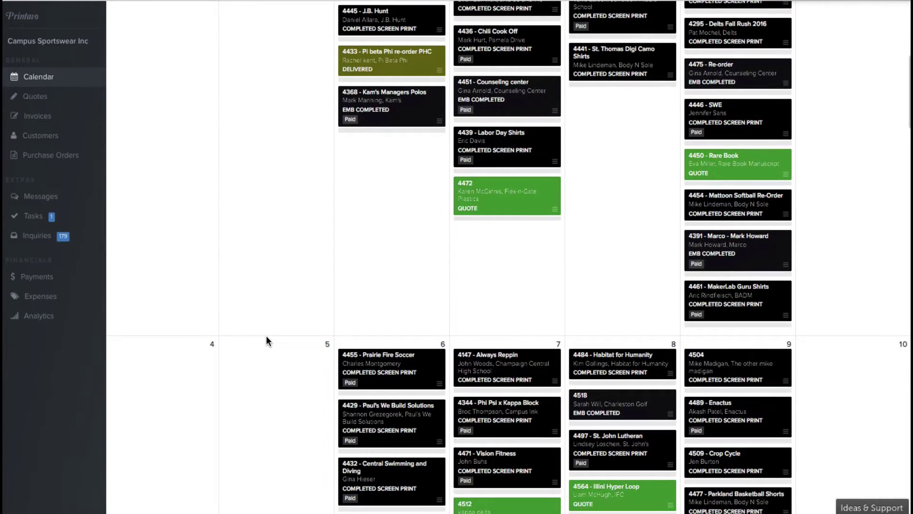
scroll(267, 340, down, 1)
scroll(267, 336, down, 1)
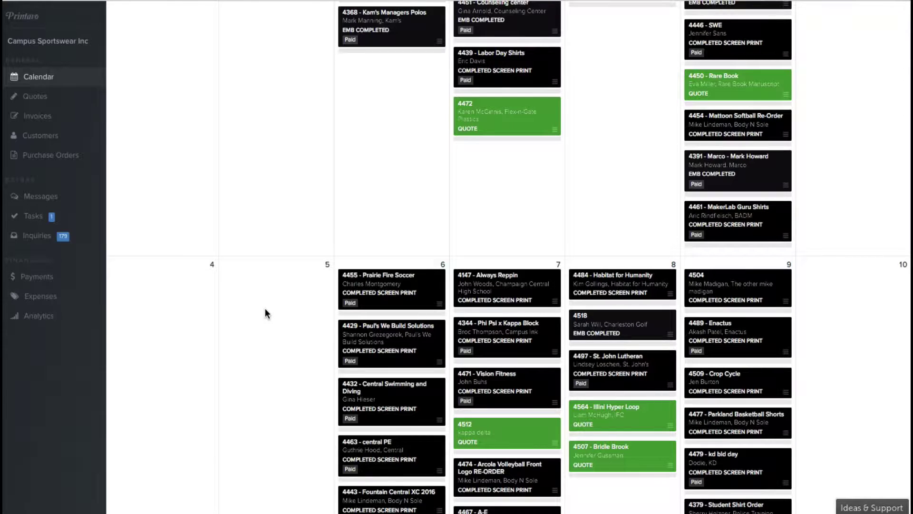
scroll(267, 311, down, 4)
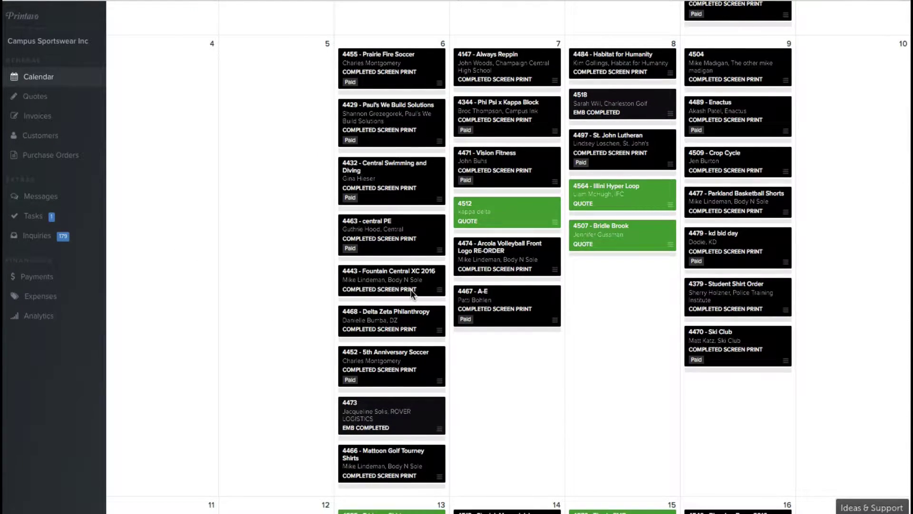
scroll(411, 291, down, 2)
scroll(411, 291, down, 12)
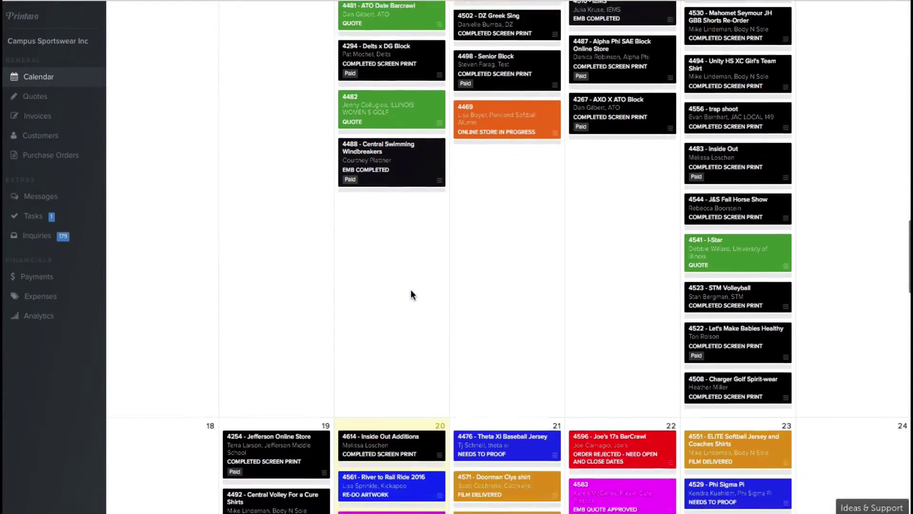
scroll(411, 290, down, 1)
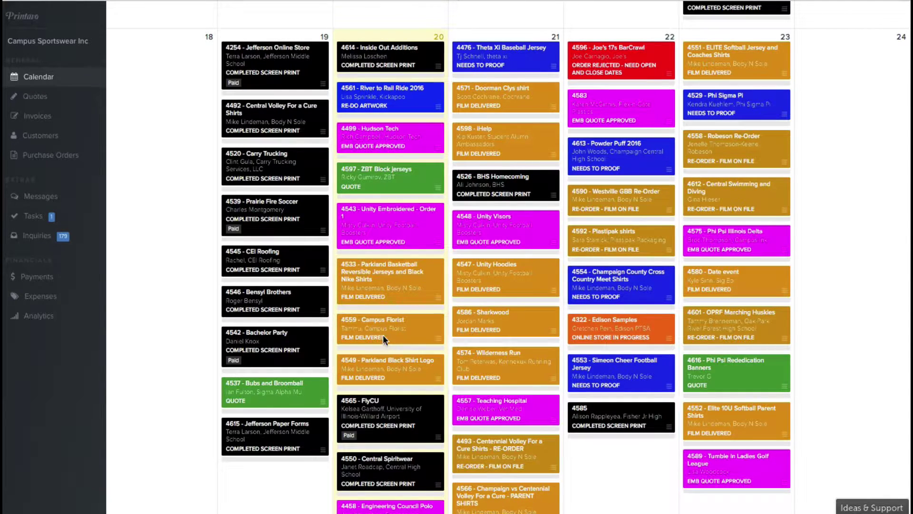
drag(361, 326, 542, 296)
drag(607, 279, 609, 279)
scroll(609, 278, up, 20)
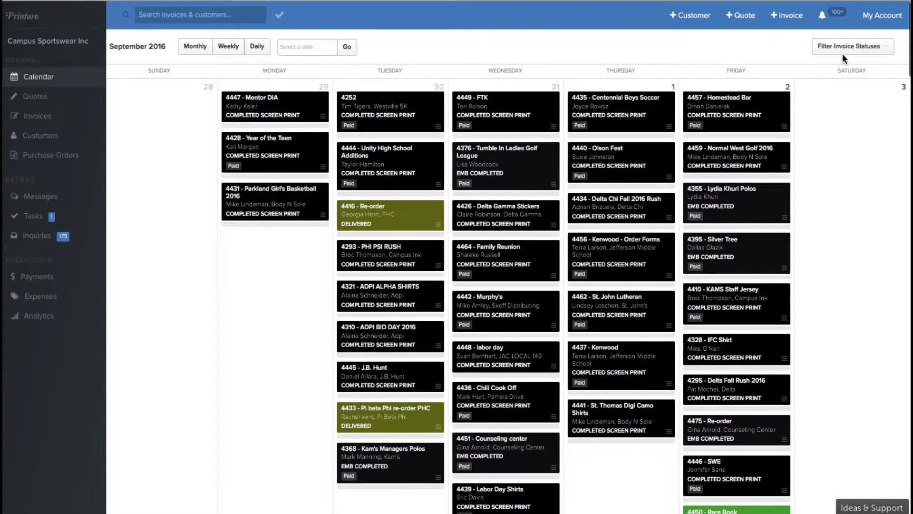
Show the Filter Invoice Statuses list and review every checked status, Quote through Office Will Print Art.
click(848, 46)
scroll(818, 198, down, 3)
scroll(808, 185, up, 2)
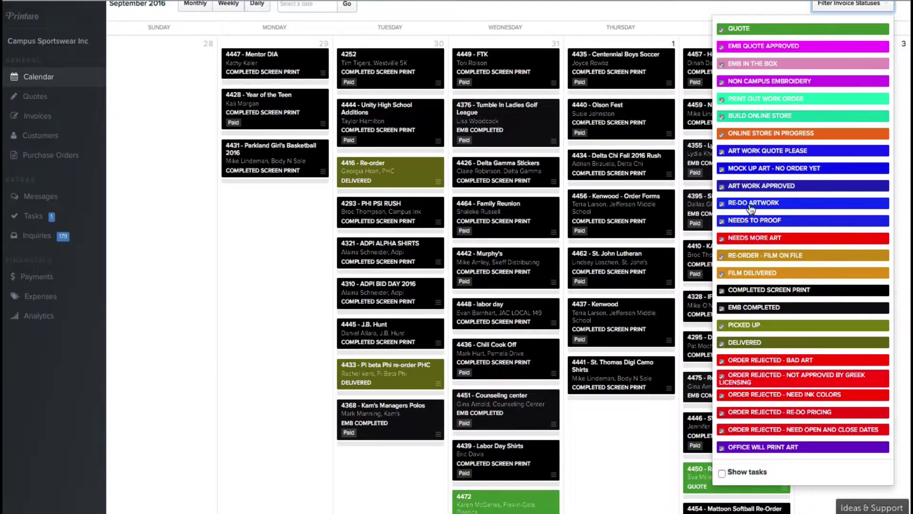
scroll(755, 206, down, 1)
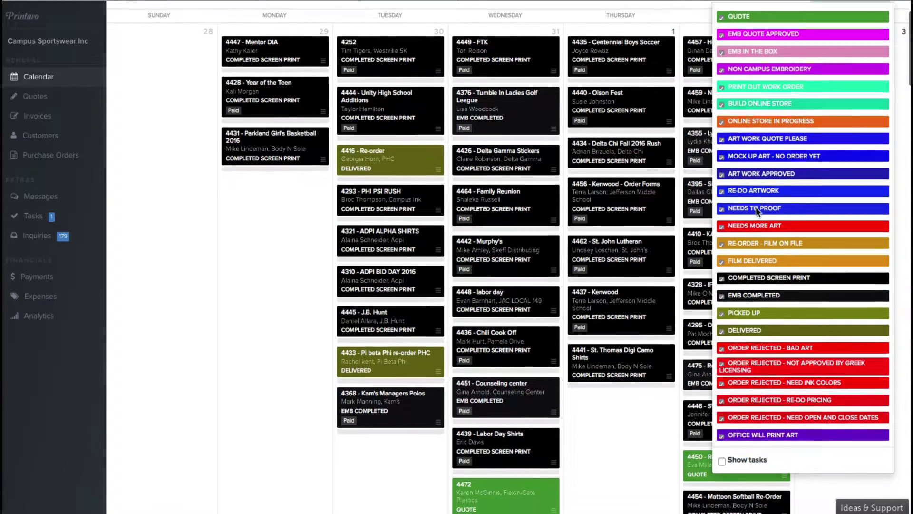
scroll(754, 201, down, 1)
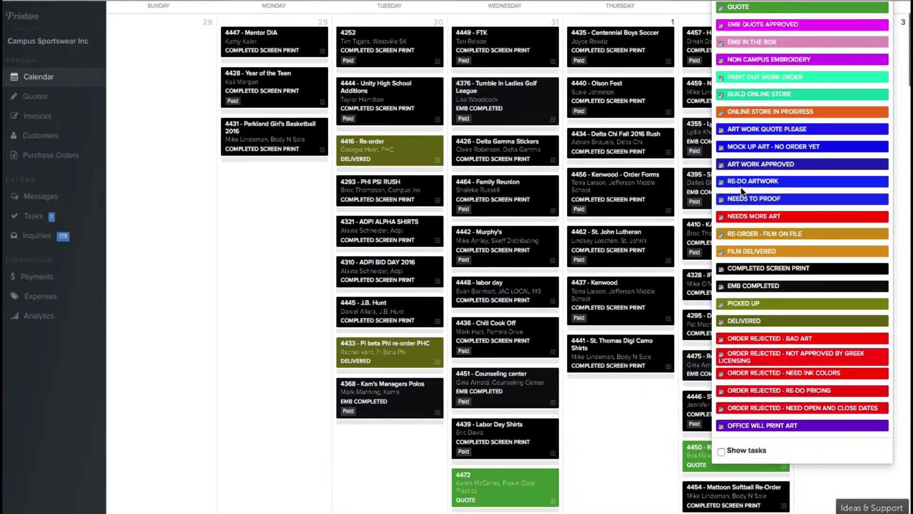
scroll(743, 194, down, 1)
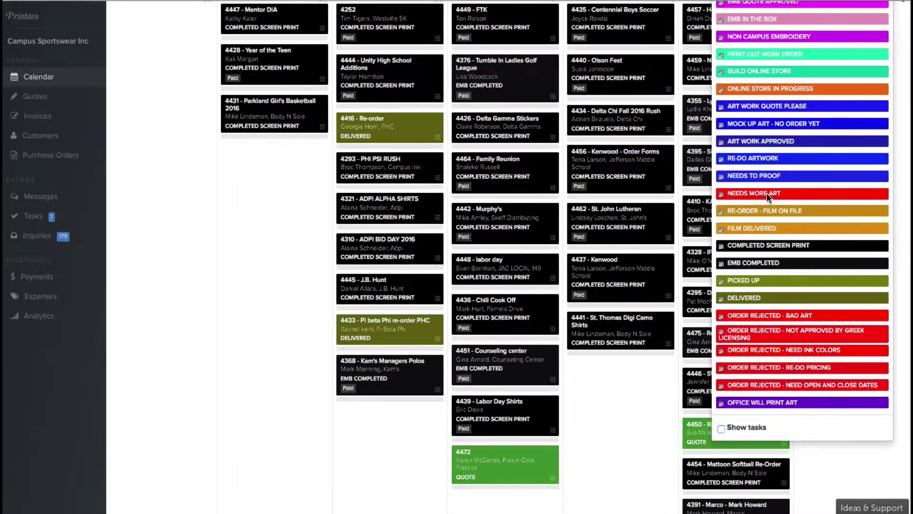
scroll(763, 193, down, 1)
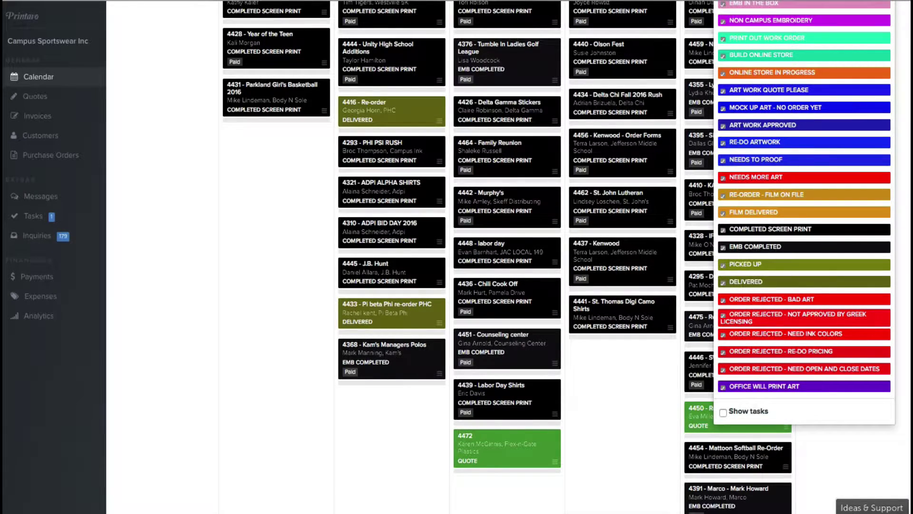
scroll(775, 271, down, 2)
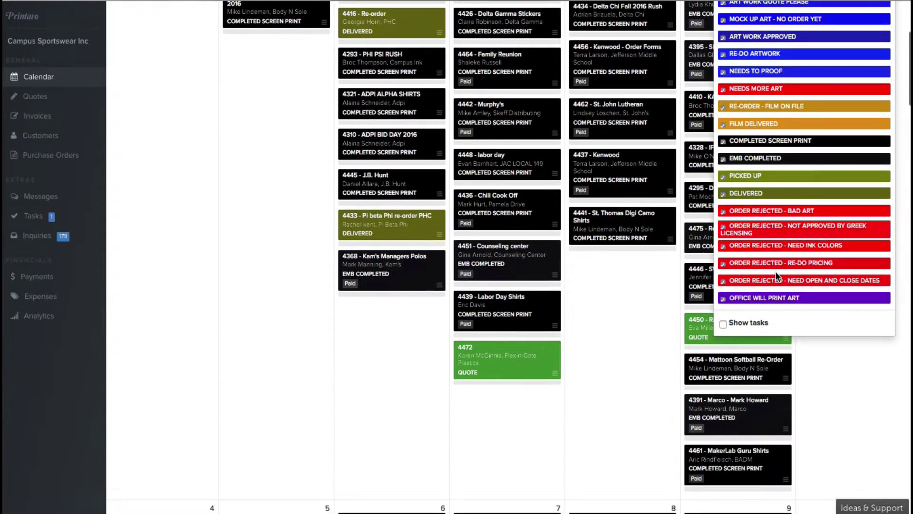
scroll(775, 271, up, 1)
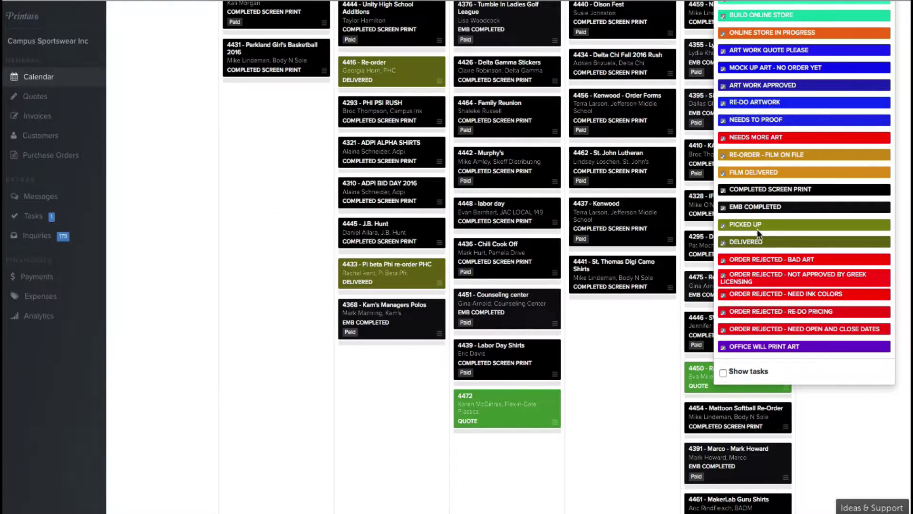
scroll(776, 238, down, 1)
scroll(777, 234, up, 3)
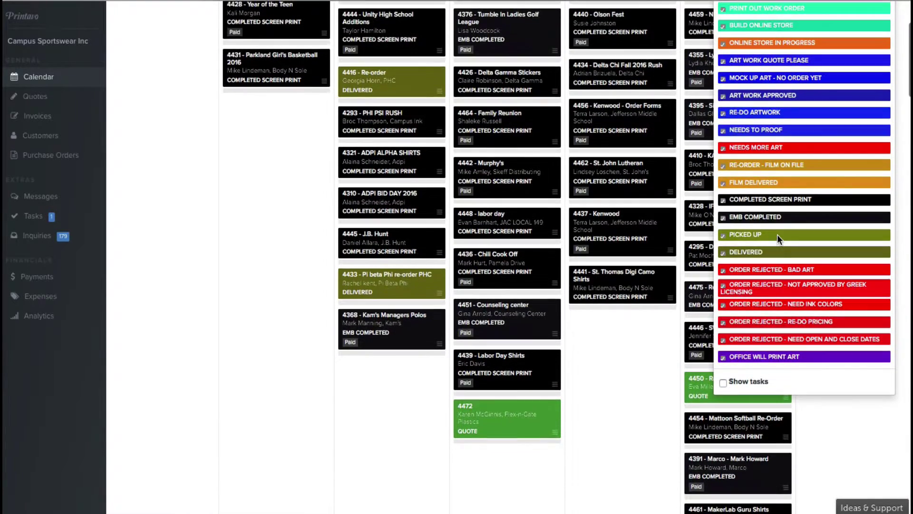
scroll(742, 249, up, 1)
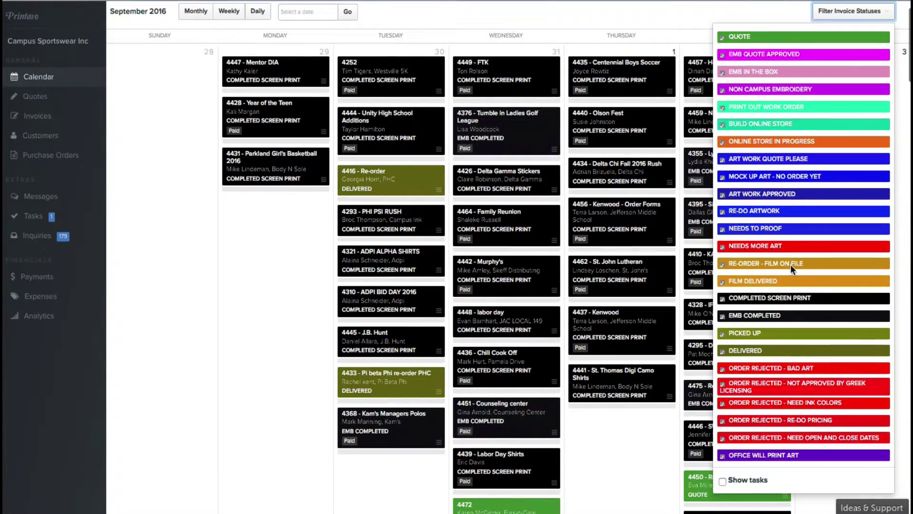
scroll(791, 264, down, 1)
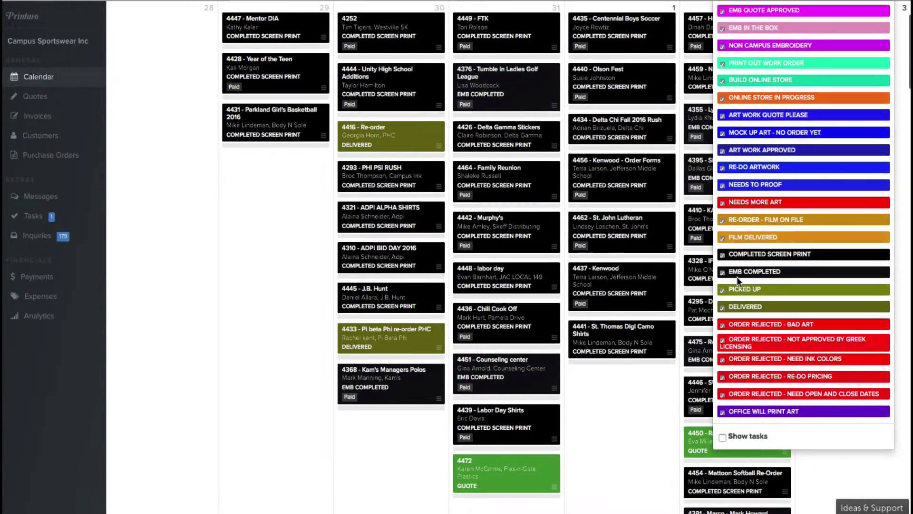
scroll(747, 295, down, 1)
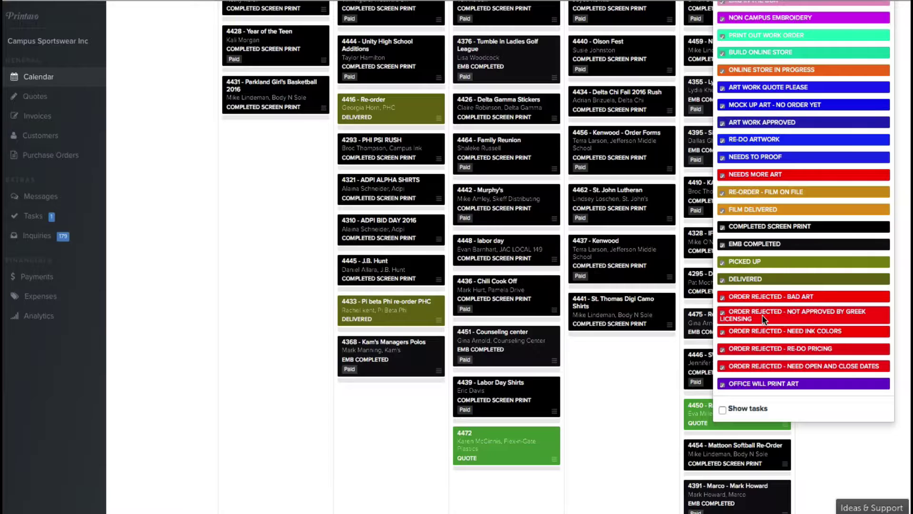
scroll(765, 262, down, 1)
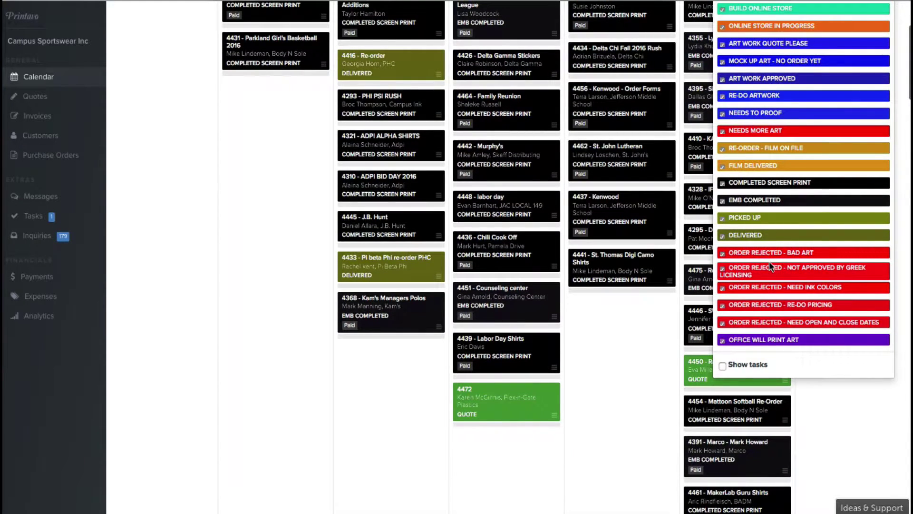
scroll(767, 263, up, 2)
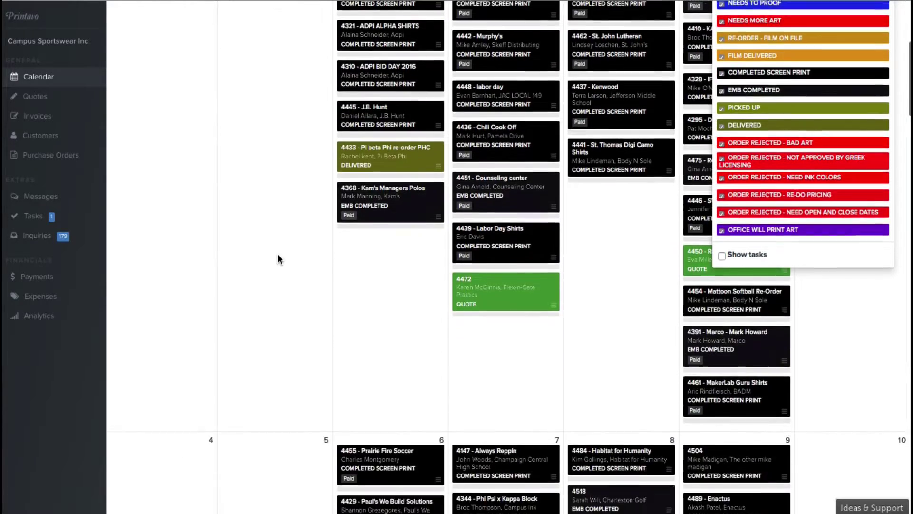
Bring up the status choices for job card 4549.
scroll(278, 259, down, 15)
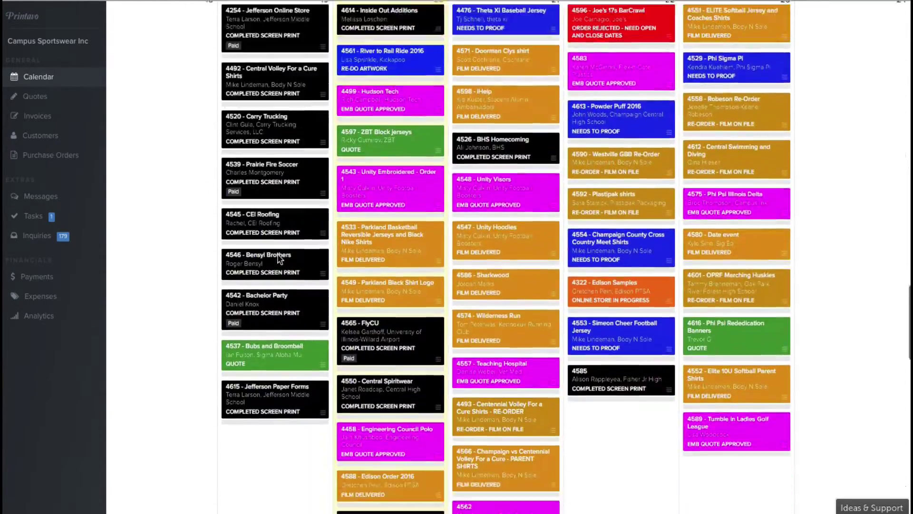
scroll(277, 257, down, 1)
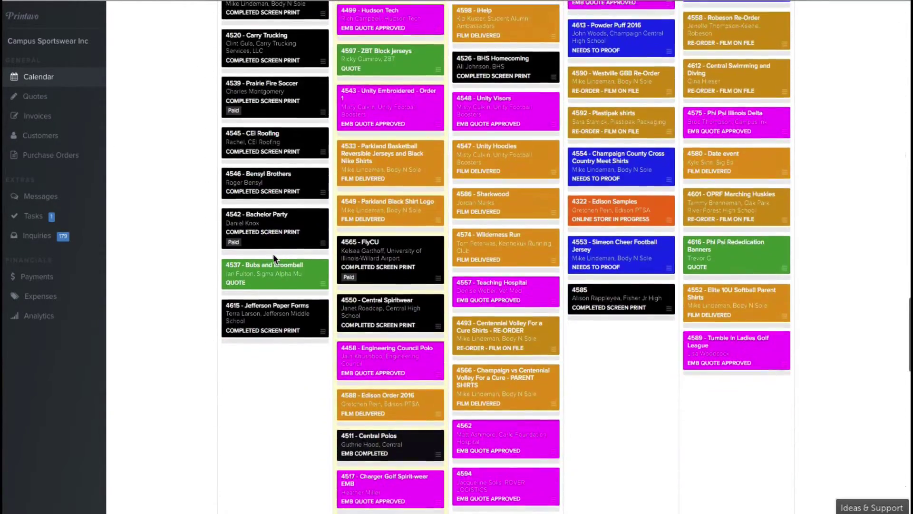
click(438, 220)
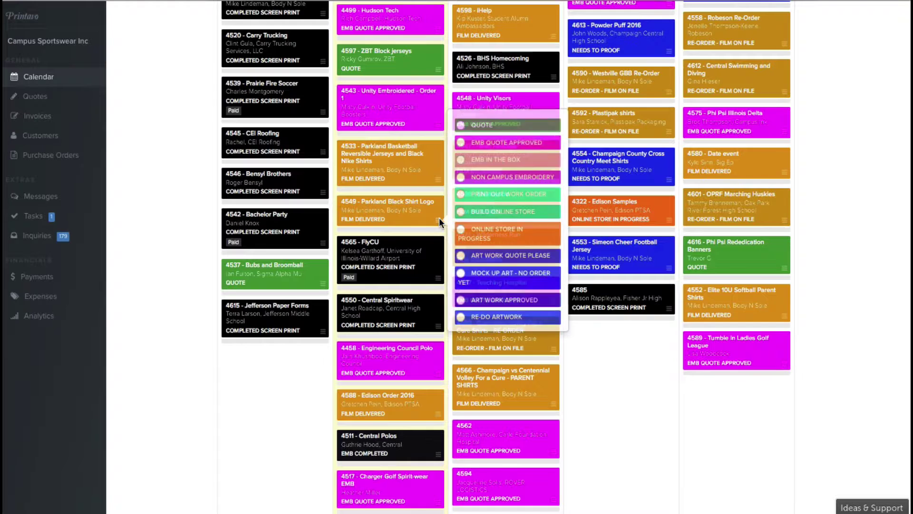
scroll(478, 220, down, 3)
scroll(467, 231, down, 1)
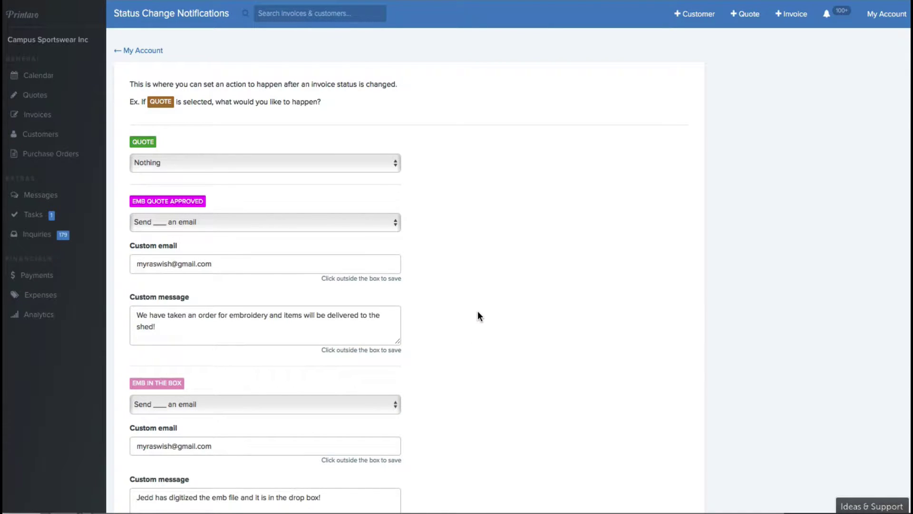
scroll(477, 312, down, 15)
scroll(478, 312, down, 15)
scroll(476, 313, down, 5)
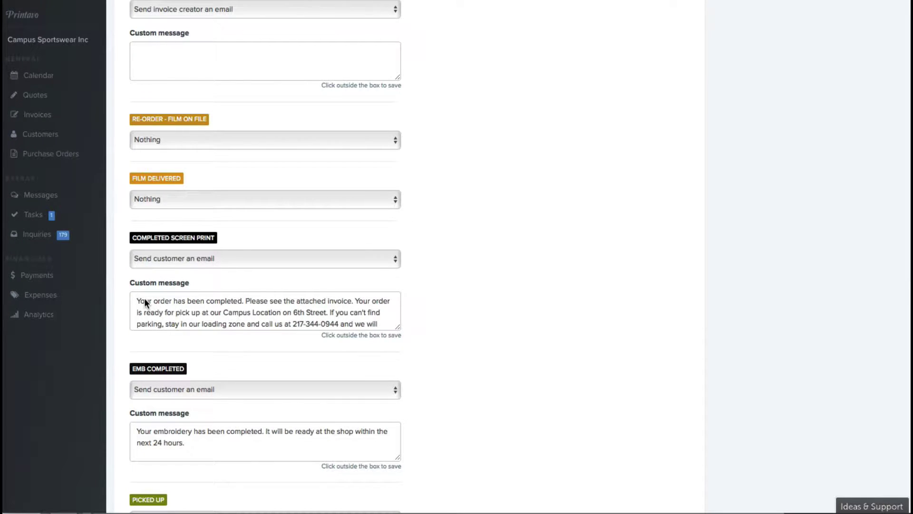
scroll(144, 300, down, 2)
scroll(144, 299, up, 2)
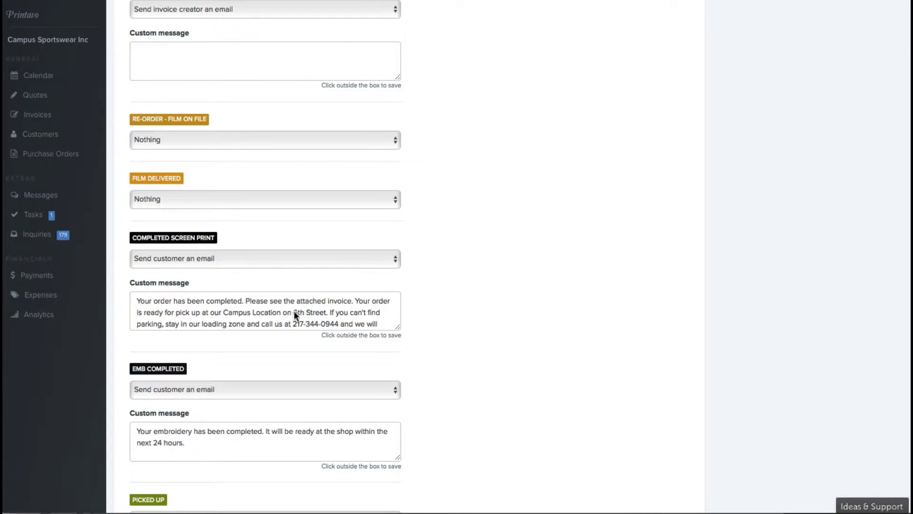
scroll(469, 318, up, 5)
scroll(469, 318, up, 4)
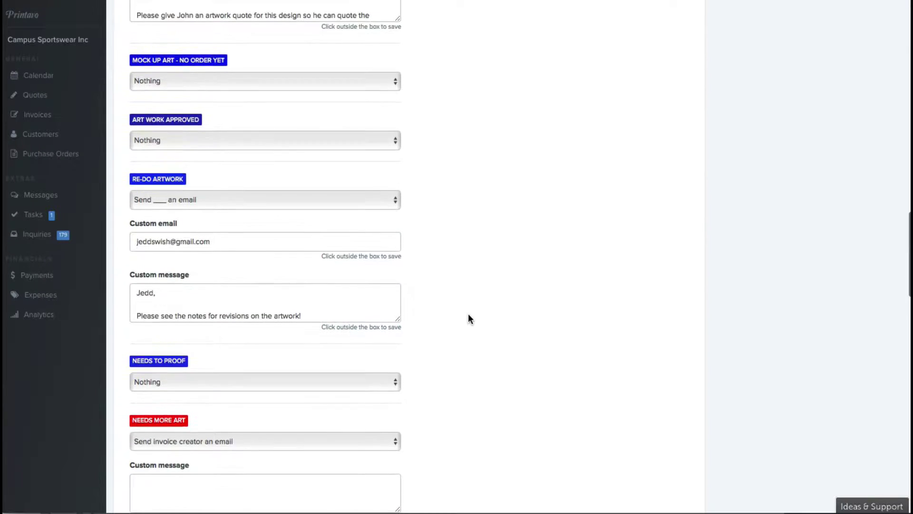
scroll(447, 329, down, 8)
scroll(447, 329, down, 20)
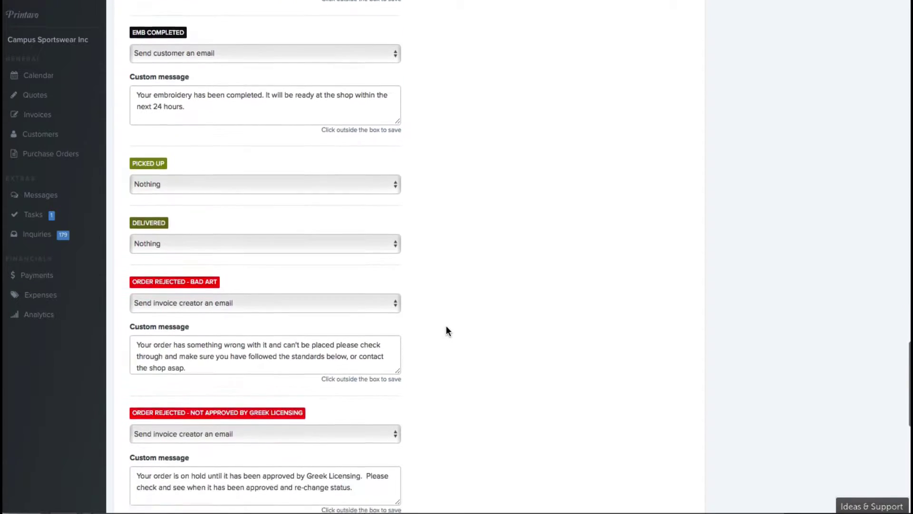
scroll(447, 331, up, 9)
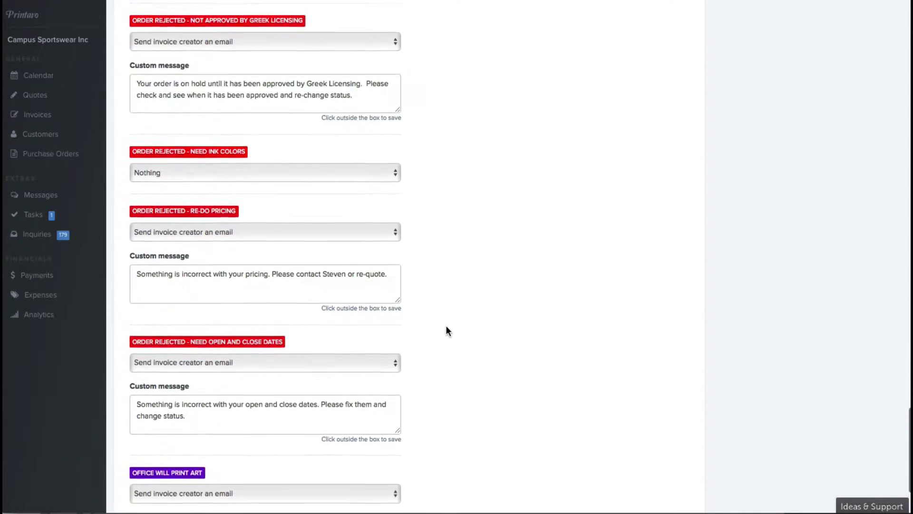
scroll(447, 330, up, 4)
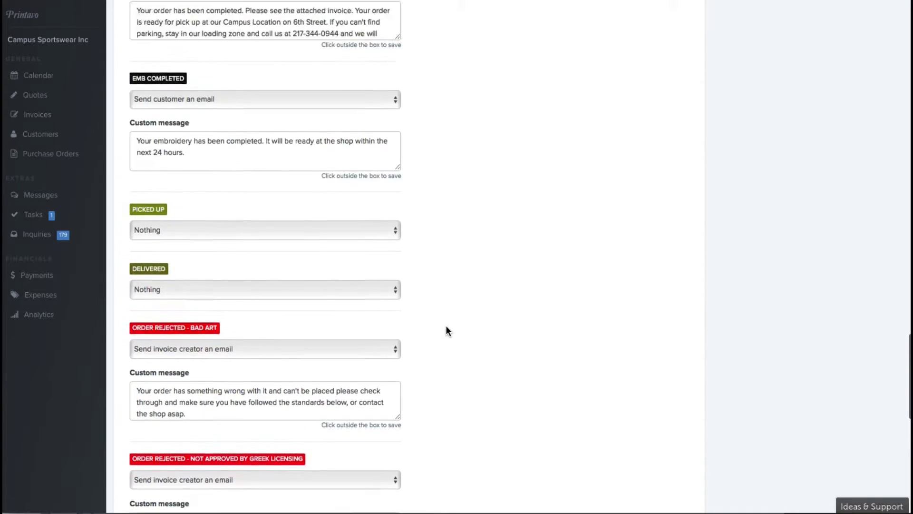
scroll(447, 330, down, 3)
scroll(447, 330, down, 9)
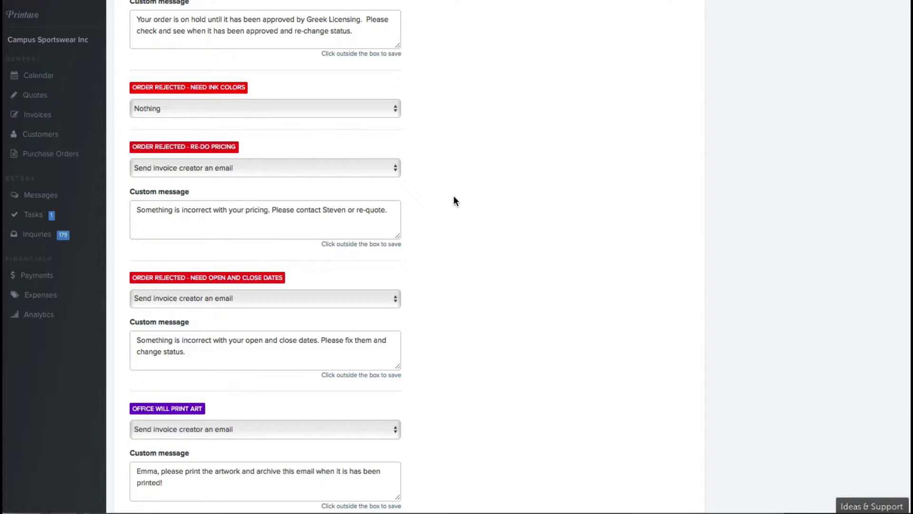
scroll(452, 195, down, 1)
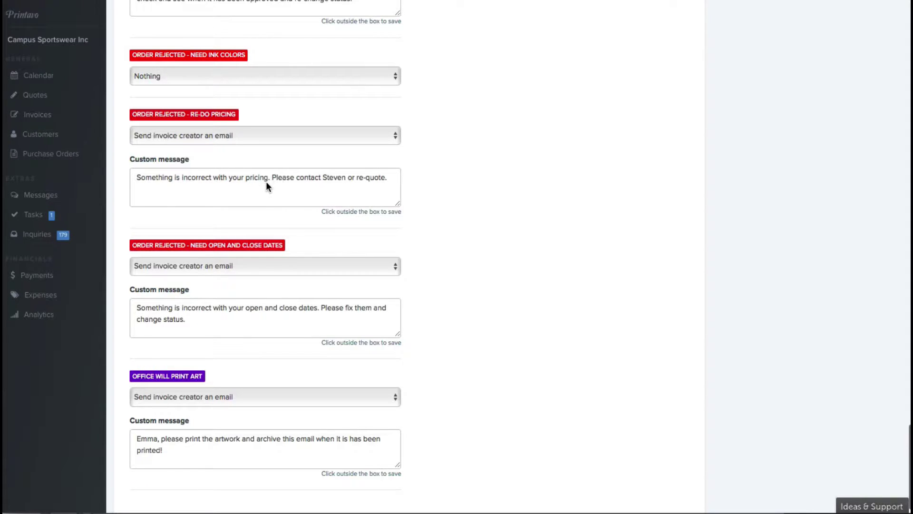
scroll(441, 215, down, 1)
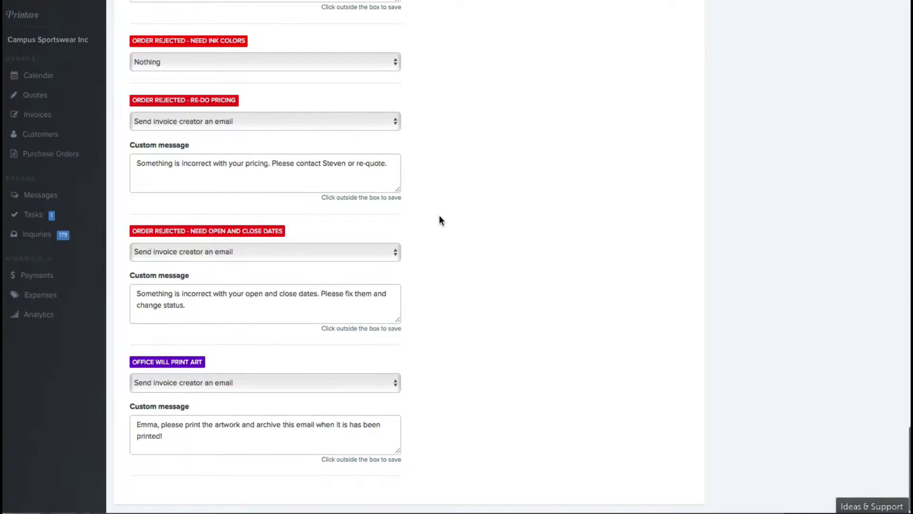
scroll(430, 204, up, 7)
scroll(428, 205, up, 16)
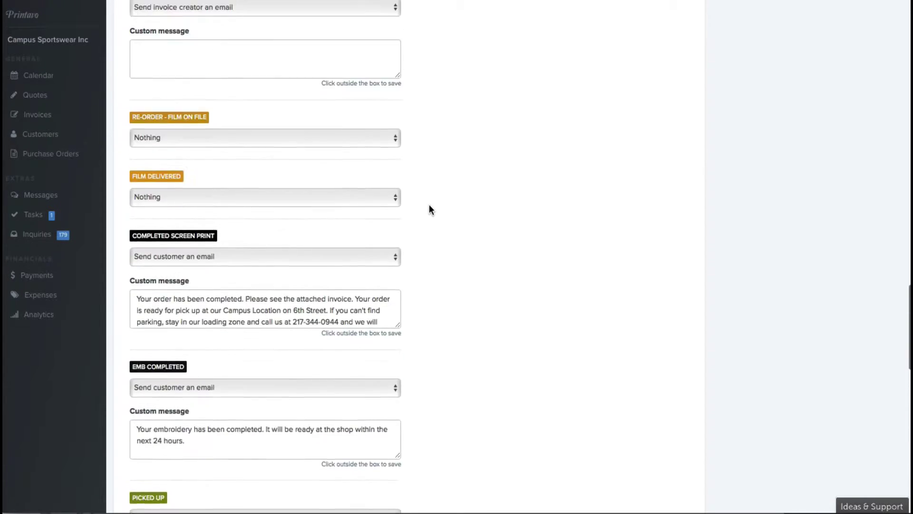
scroll(429, 210, up, 7)
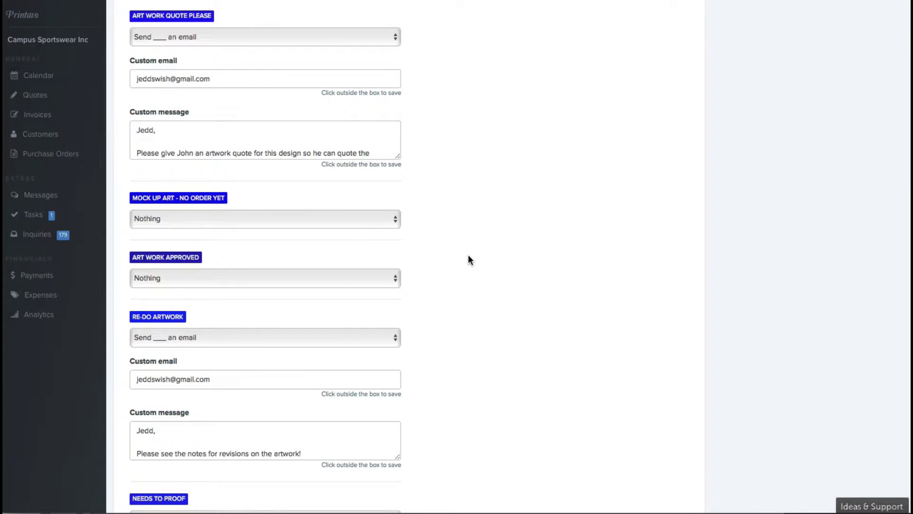
scroll(421, 257, up, 4)
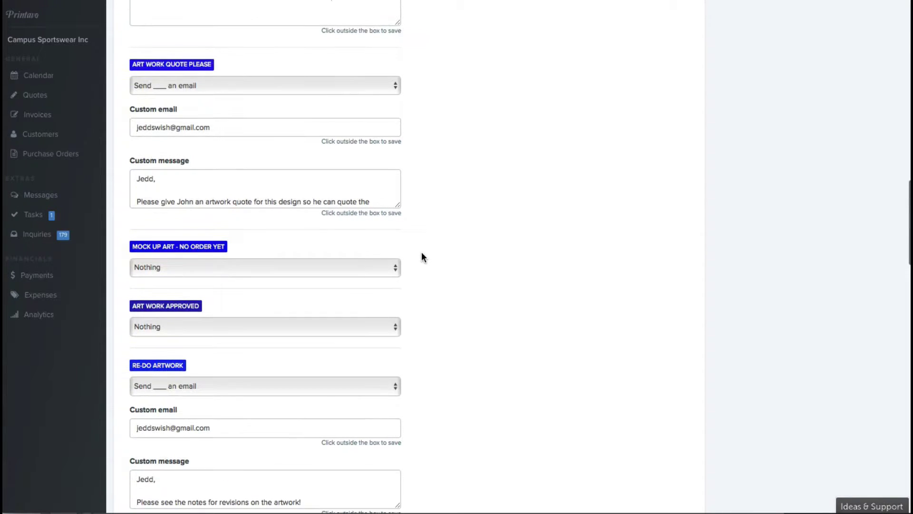
scroll(421, 257, down, 10)
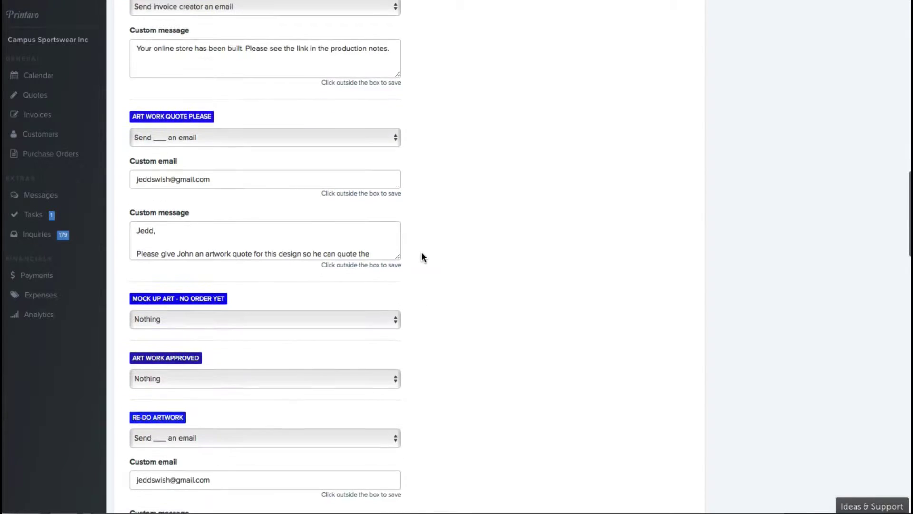
scroll(421, 257, down, 1)
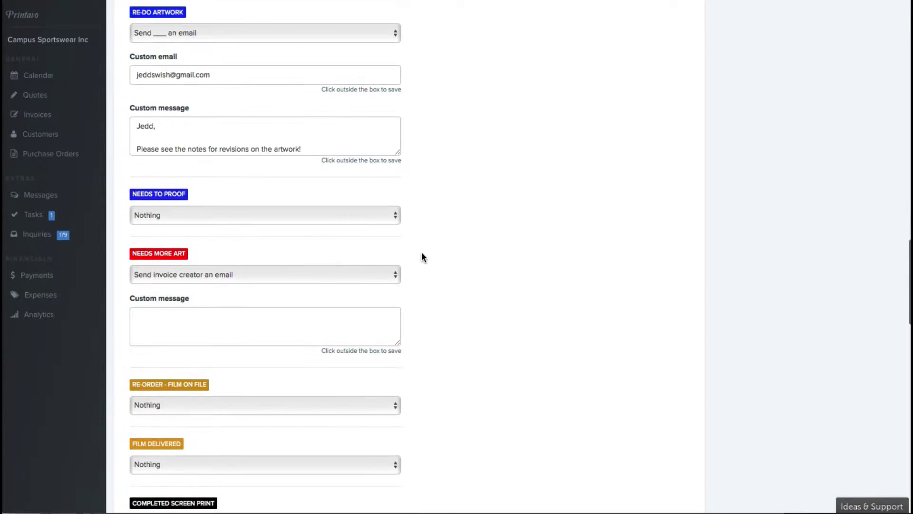
scroll(452, 271, up, 1)
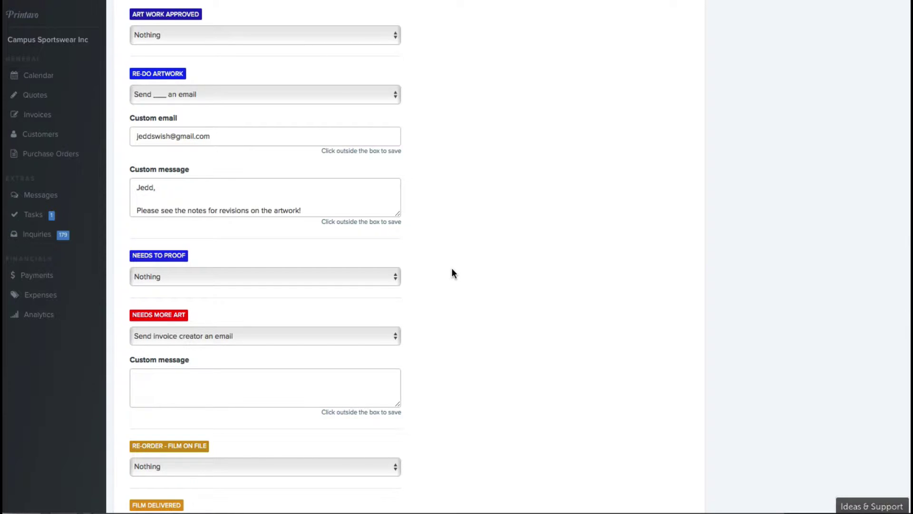
scroll(452, 271, down, 1)
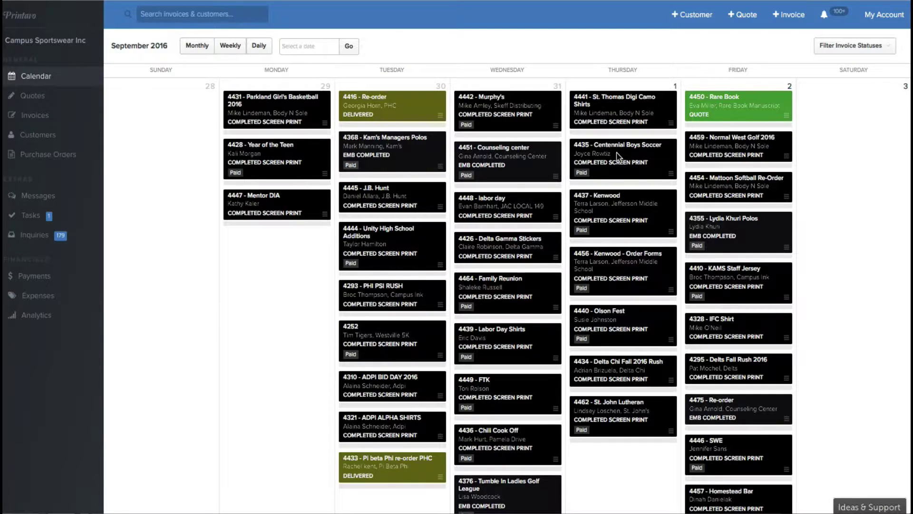
Scroll the September 2016 calendar to the 28 August–3 September week of jobs.
scroll(628, 163, down, 5)
scroll(628, 164, down, 4)
scroll(627, 166, up, 9)
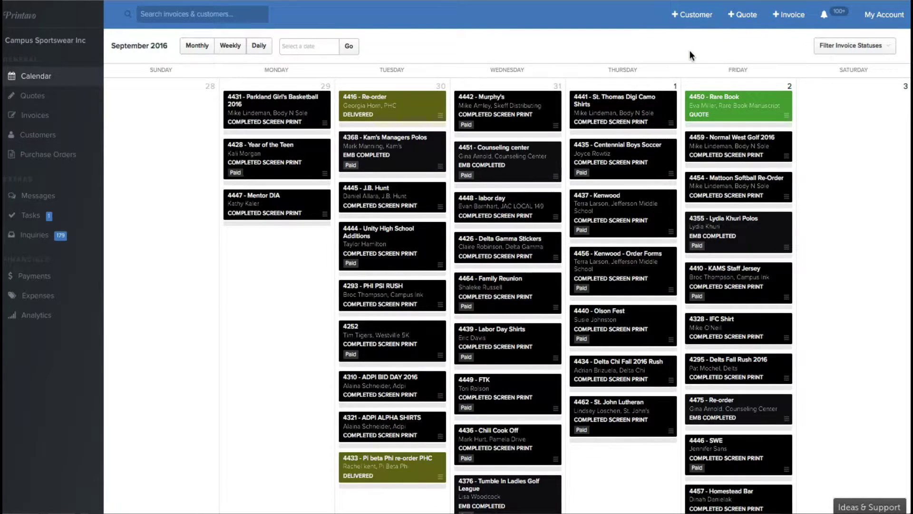
Start a new customer and type a stray Company name entry, then partly erase it.
click(692, 15)
scroll(341, 102, down, 4)
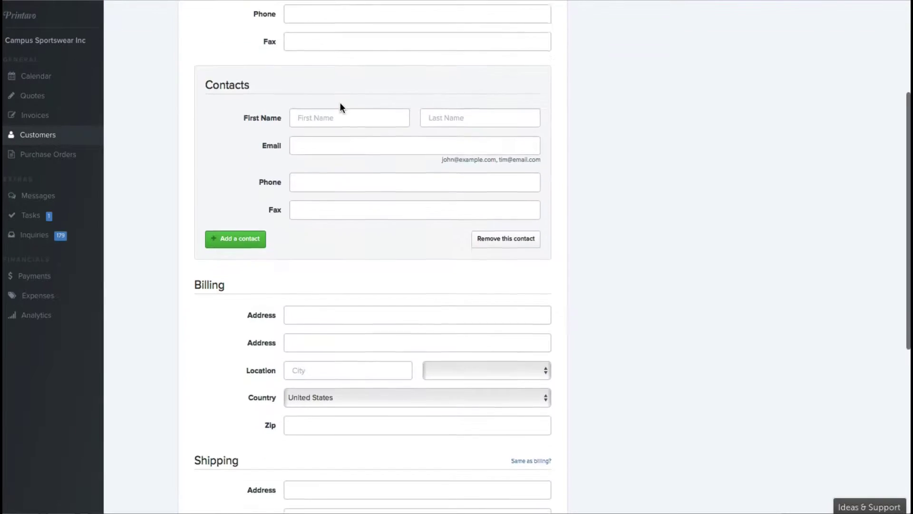
scroll(340, 108, up, 1)
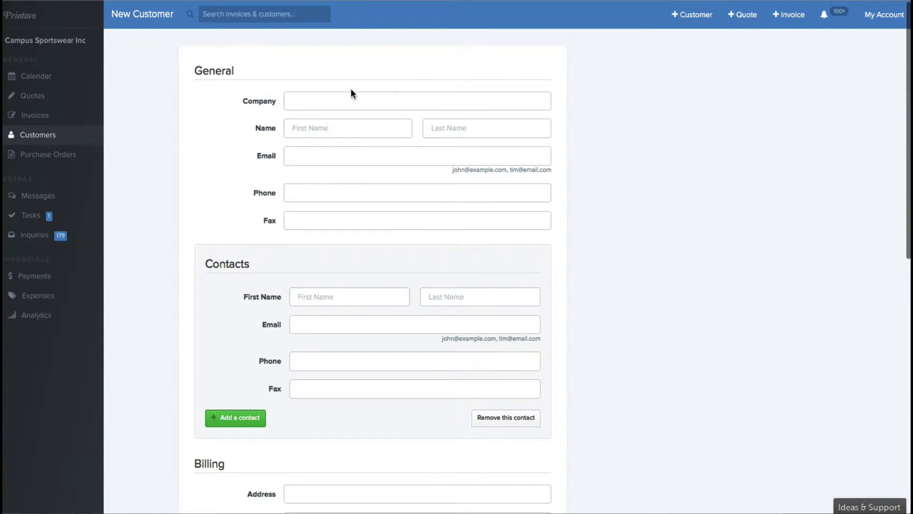
click(374, 99)
text(Yo)
key(BackSpace)
key(BackSpace)
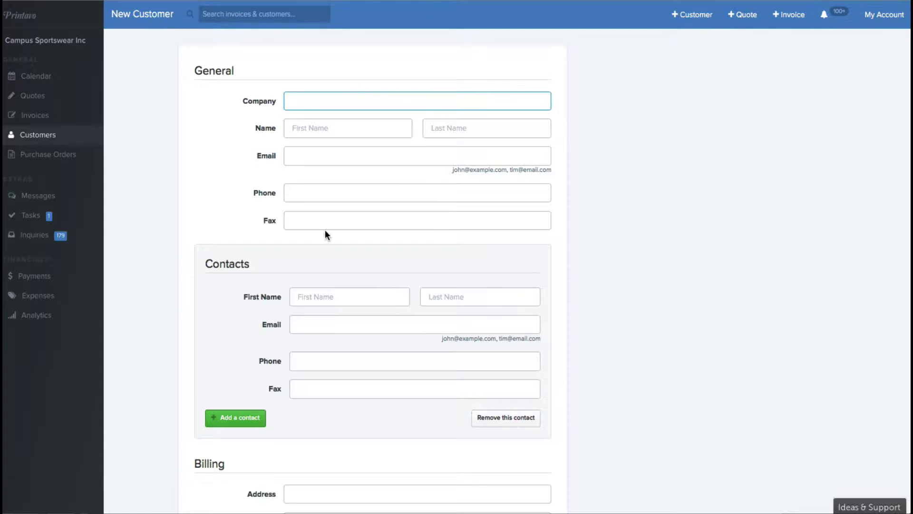
Review the New Customer form fields down to the Resale Number field.
scroll(316, 130, down, 1)
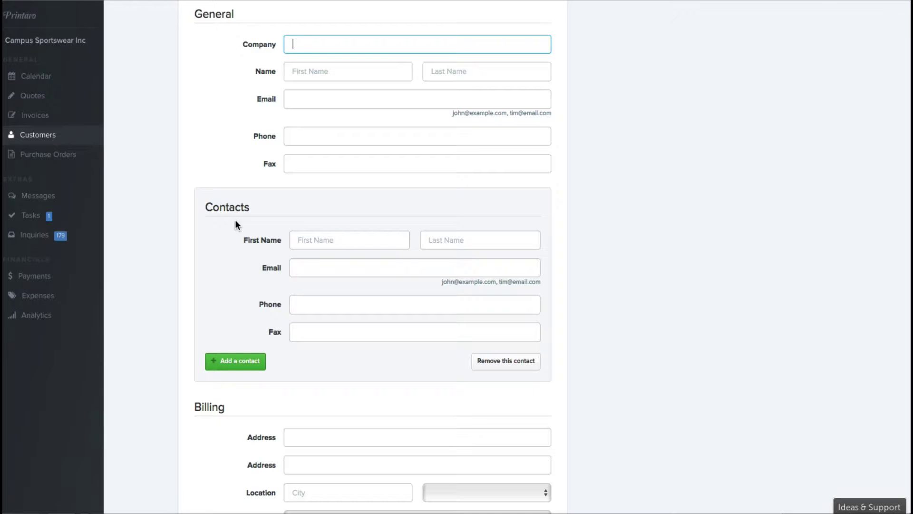
scroll(327, 244, up, 1)
scroll(326, 245, down, 3)
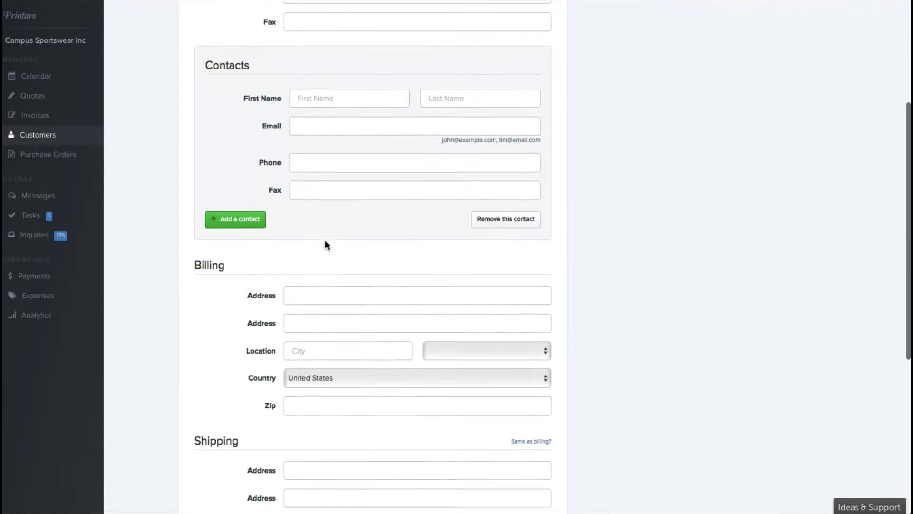
scroll(326, 244, down, 1)
scroll(354, 265, down, 3)
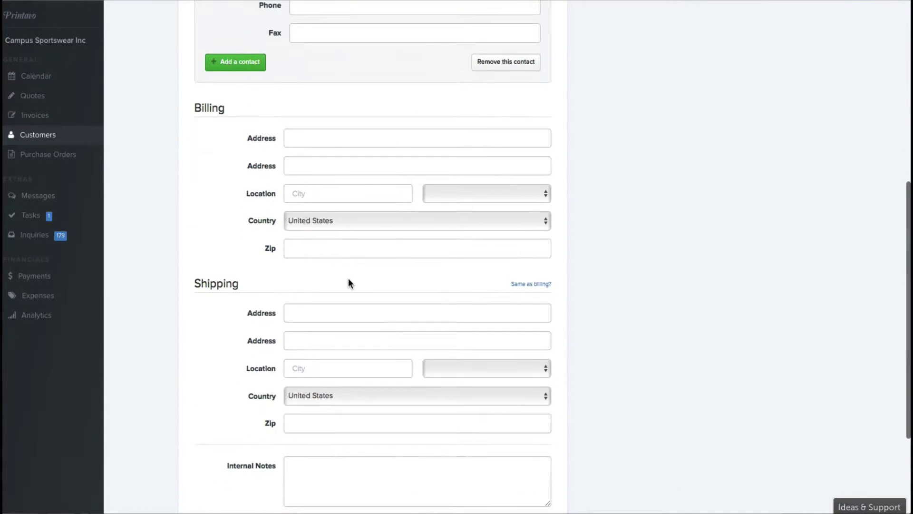
scroll(278, 379, down, 2)
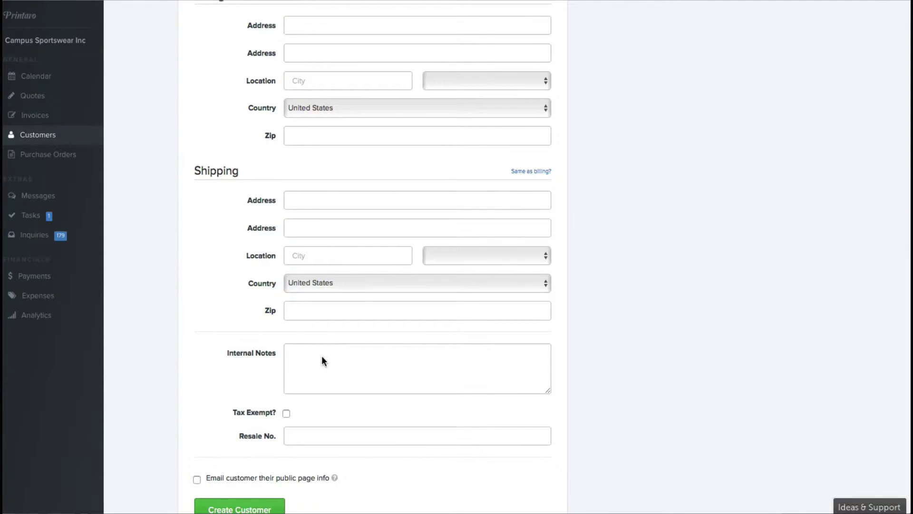
scroll(274, 363, down, 1)
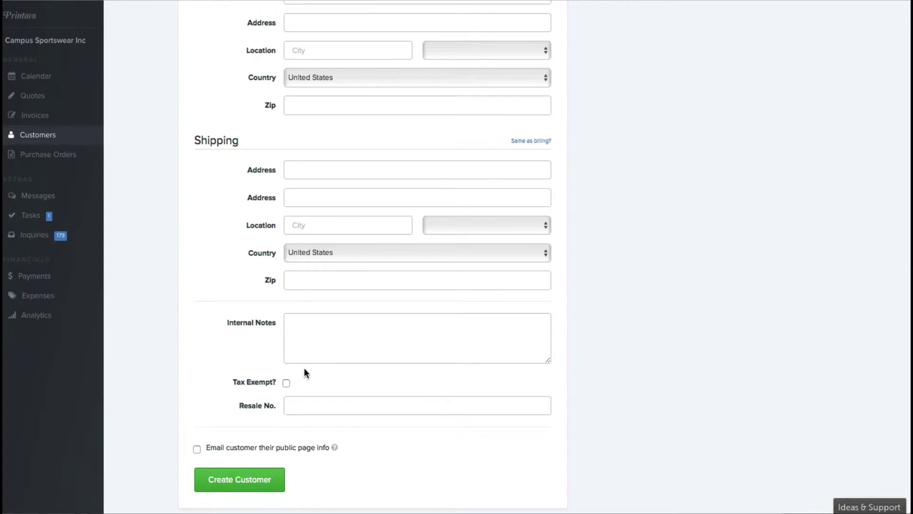
scroll(302, 364, down, 1)
click(298, 403)
scroll(312, 402, up, 10)
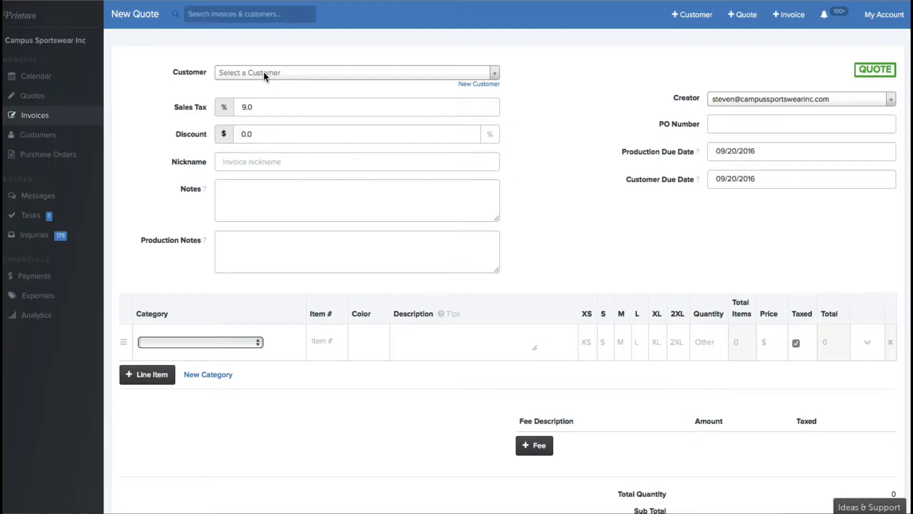
Search the Customer list and select the test customer for the quote.
click(263, 73)
text(steven)
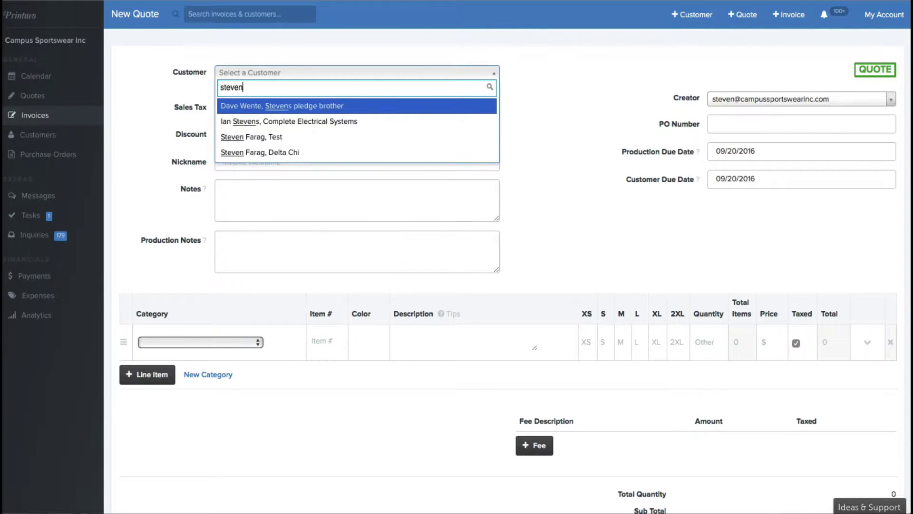
click(262, 137)
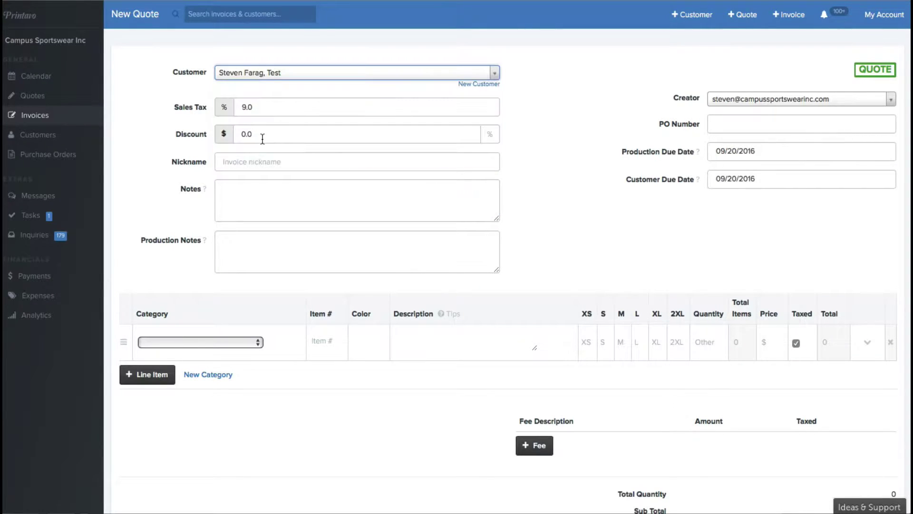
Enter a Birthday Shirts nickname, prefixed with the customer's name, for the quote.
click(256, 164)
scroll(287, 216, down, 3)
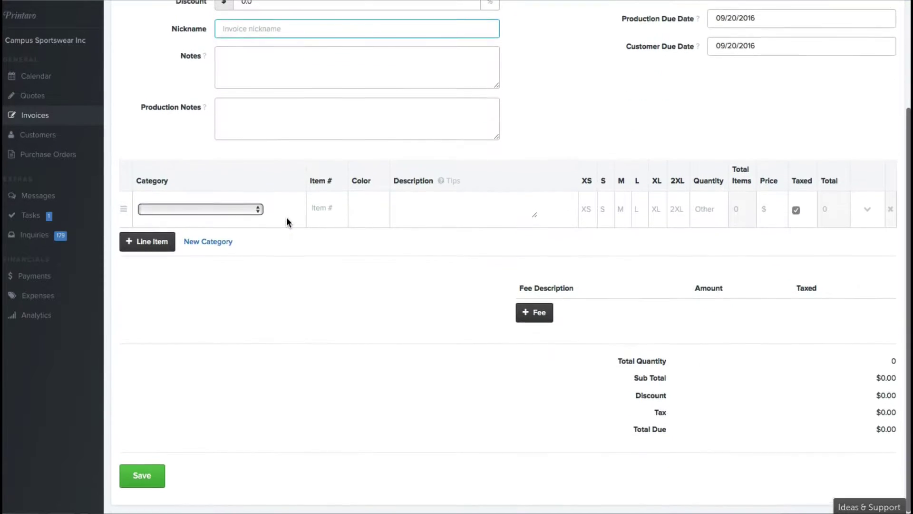
scroll(287, 217, up, 3)
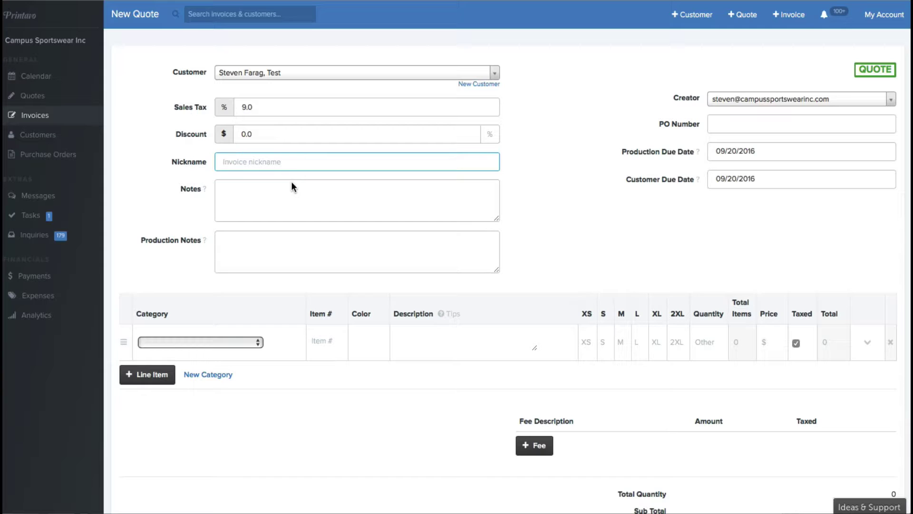
text(Steven's Birthday Shirts)
Enter production notes 'Left chest two color, with a flash, national red & blue ink'.
click(245, 205)
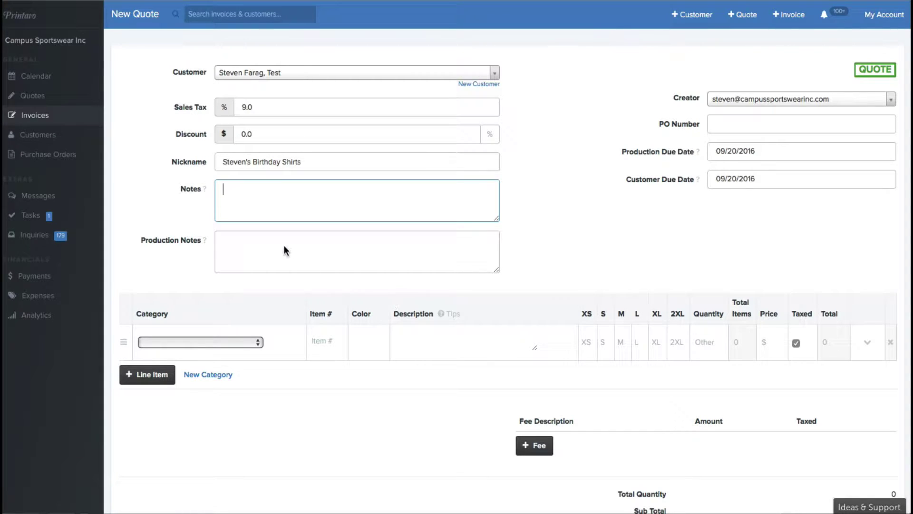
click(270, 251)
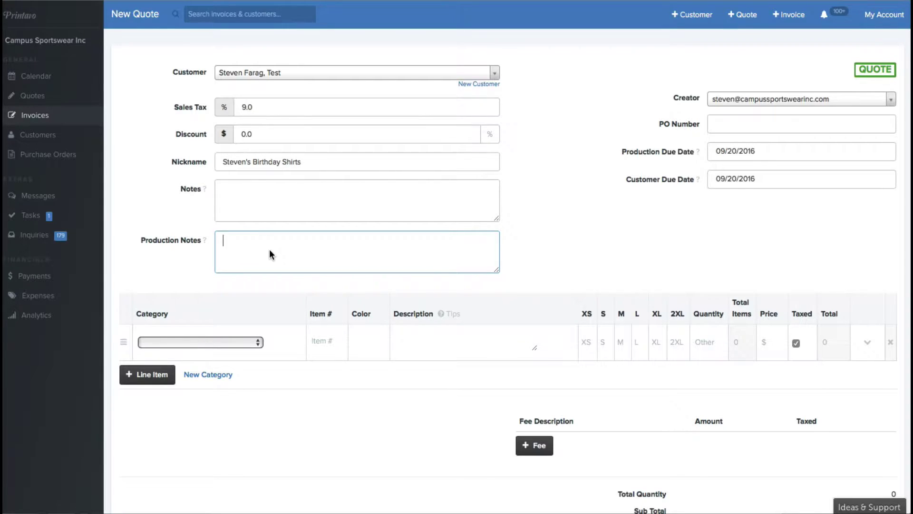
text(Left chest two color, with a flash, national red )
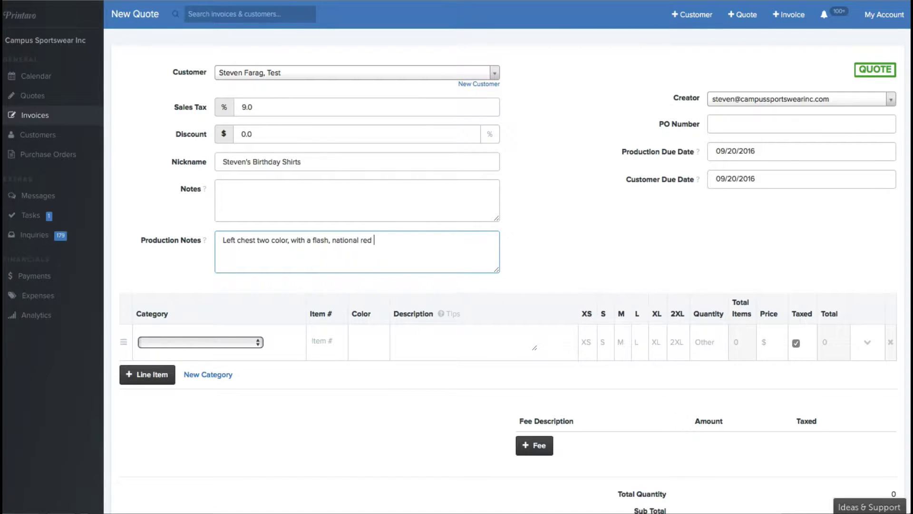
text(& blue i)
text(nk)
Set the quote notes to '2Color Left Chest, Red & Royal Ink'.
click(270, 195)
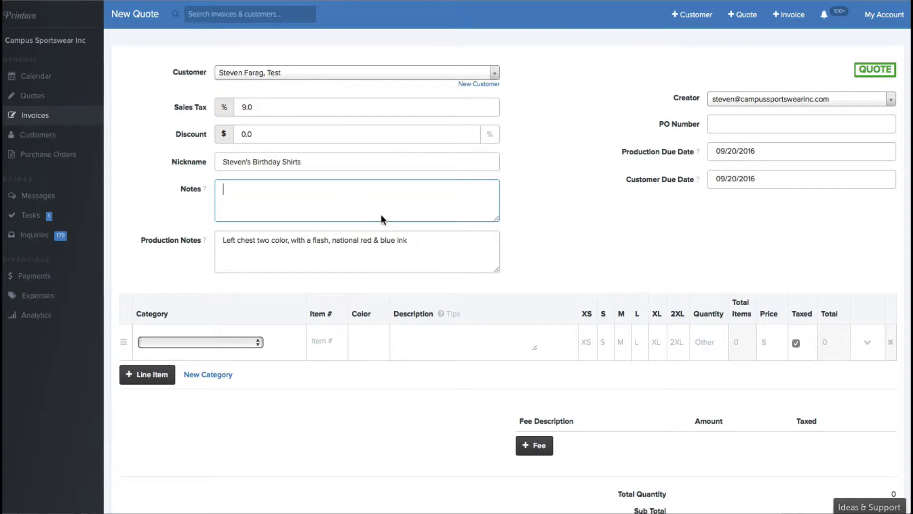
text(2Color Left  Chest, Red & Roy)
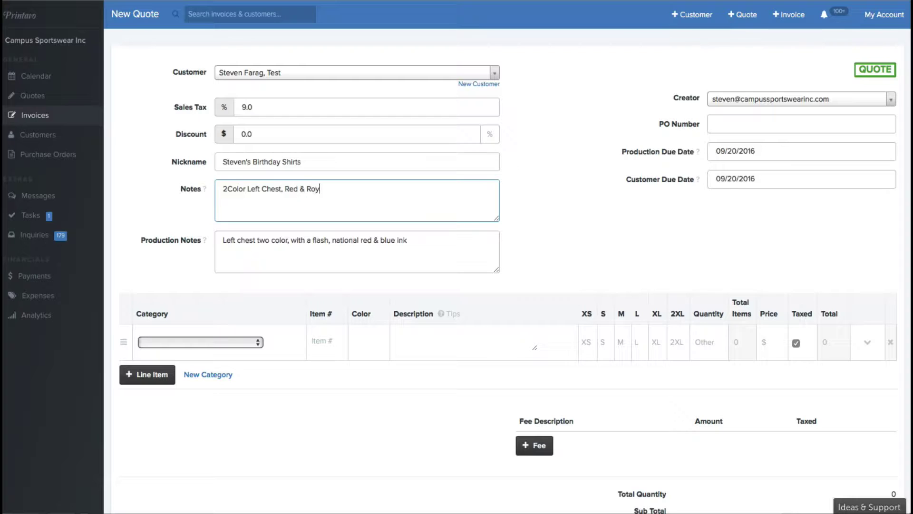
text(al Ink)
click(428, 249)
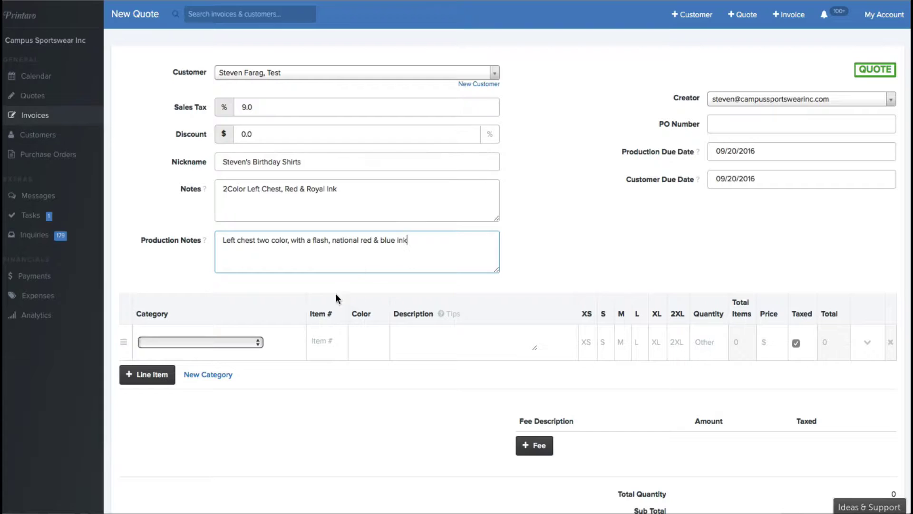
Set the line item's category to Adult Apparel.
scroll(221, 287, down, 2)
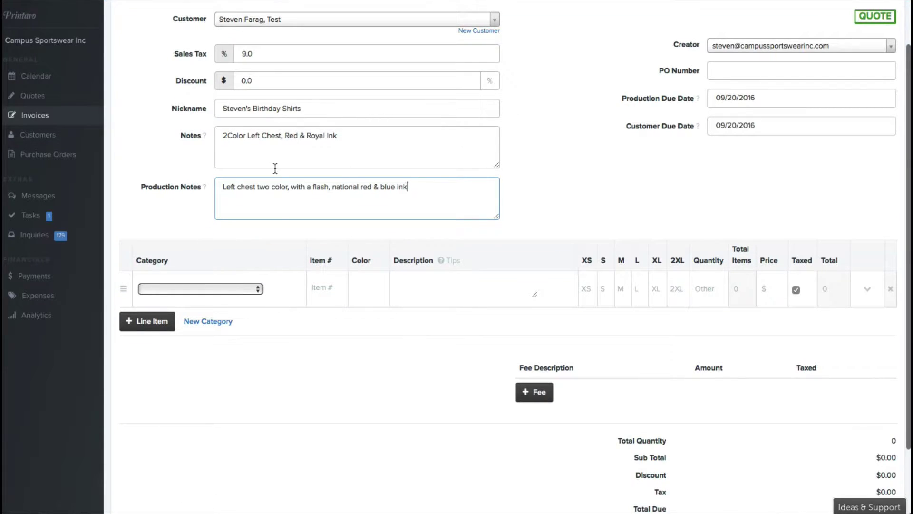
click(195, 291)
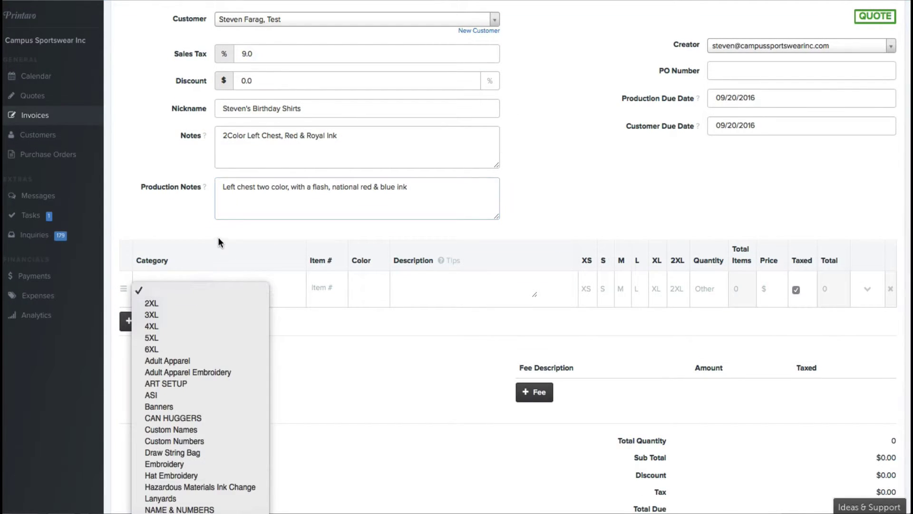
click(215, 271)
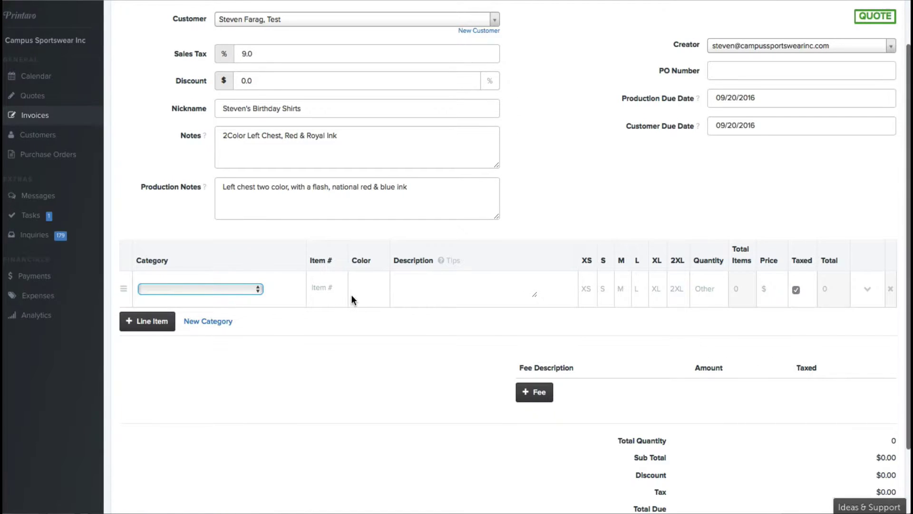
scroll(351, 295, down, 1)
click(215, 269)
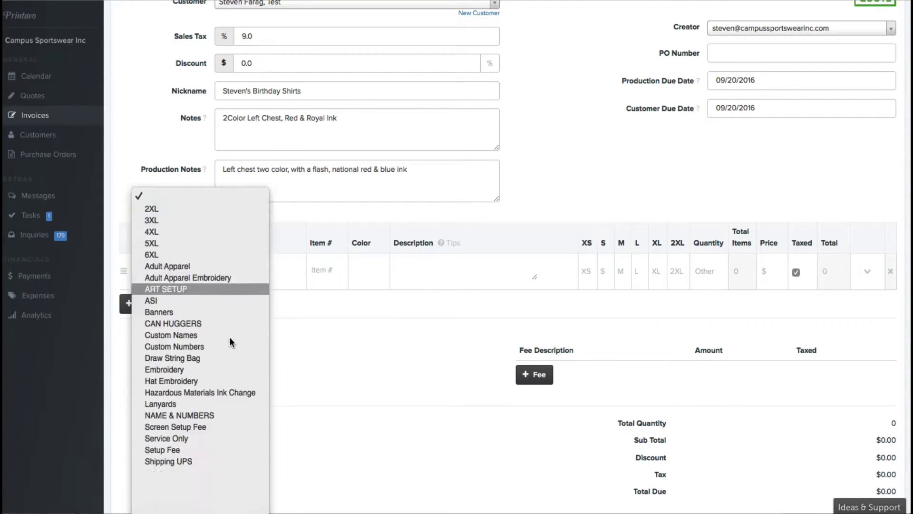
click(318, 387)
scroll(272, 343, down, 2)
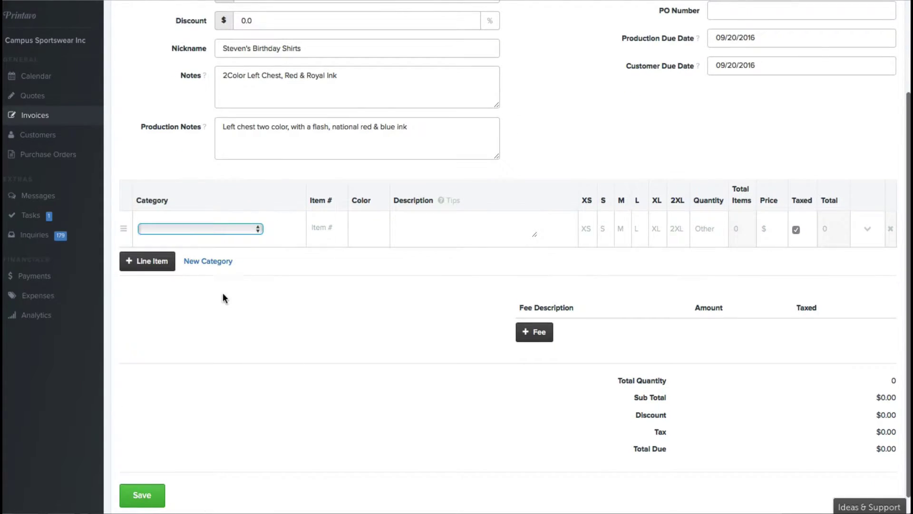
click(210, 230)
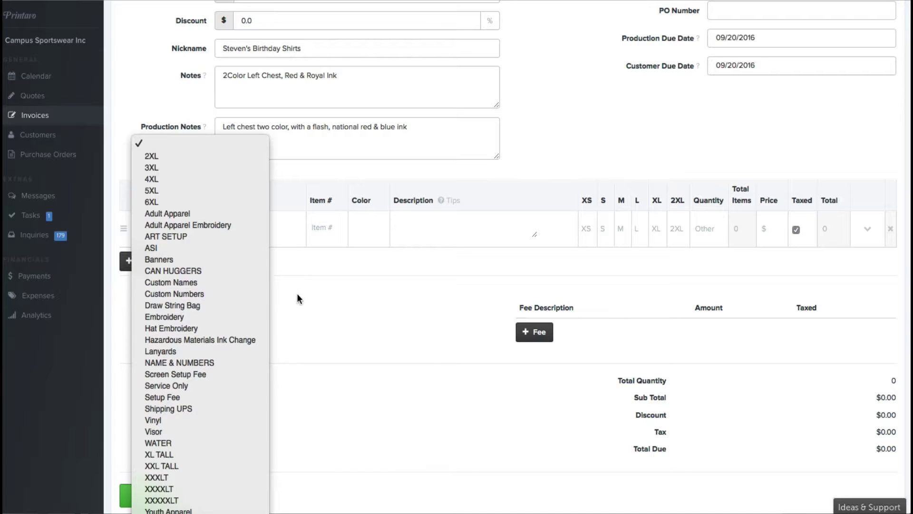
click(319, 335)
click(215, 227)
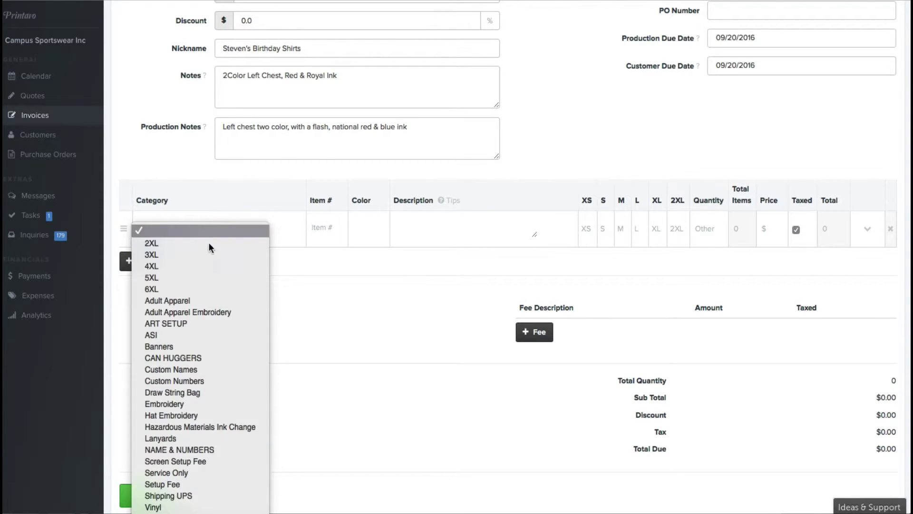
click(183, 299)
Choose the Gildan 5000 T-shirt as item # and set its colour to Black.
click(345, 232)
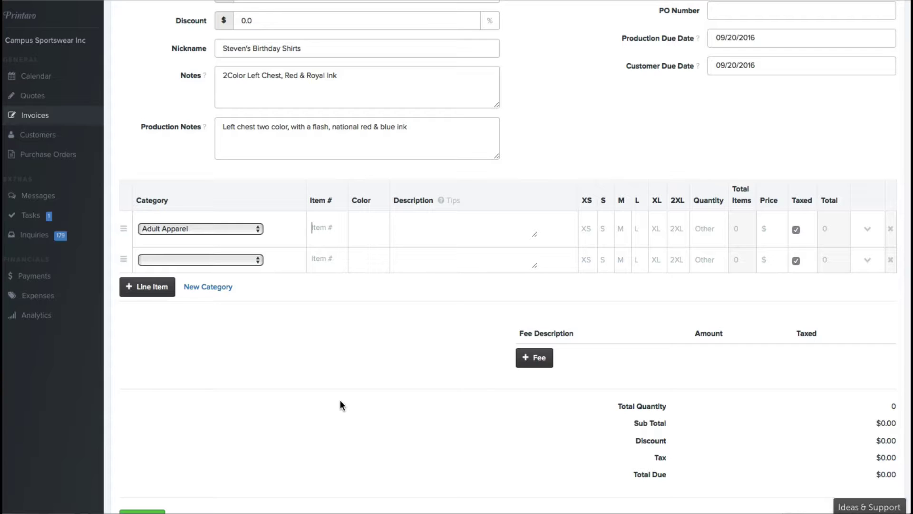
text(5000)
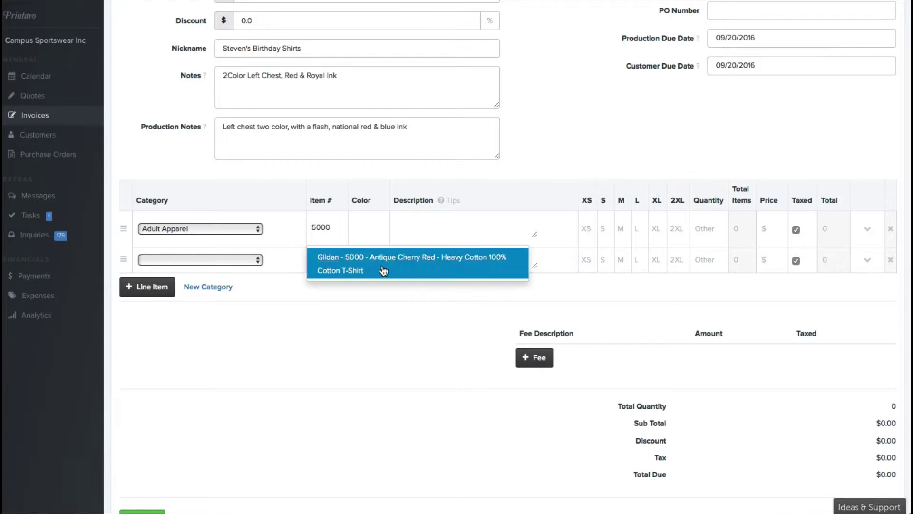
click(348, 265)
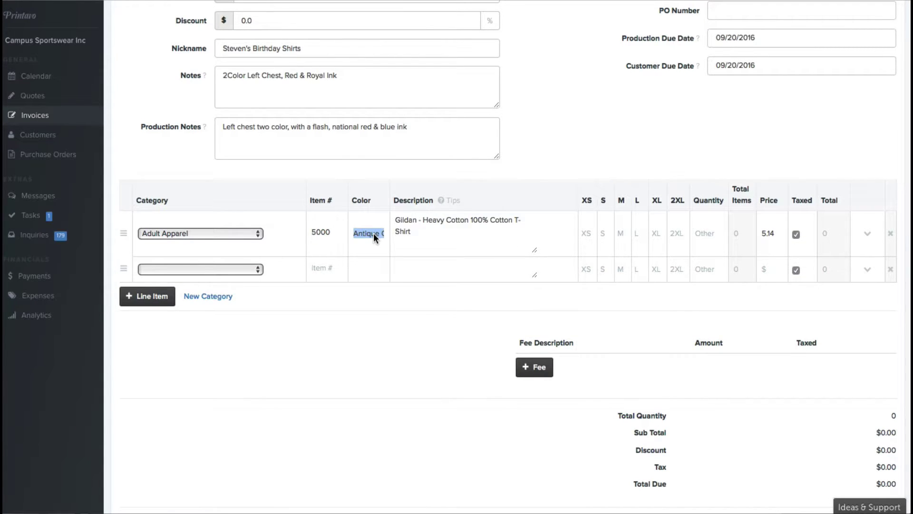
text(Black)
click(479, 221)
Enter 12 each for sizes S, M and L.
click(599, 234)
text(12)
key(Tab)
text(12)
key(Tab)
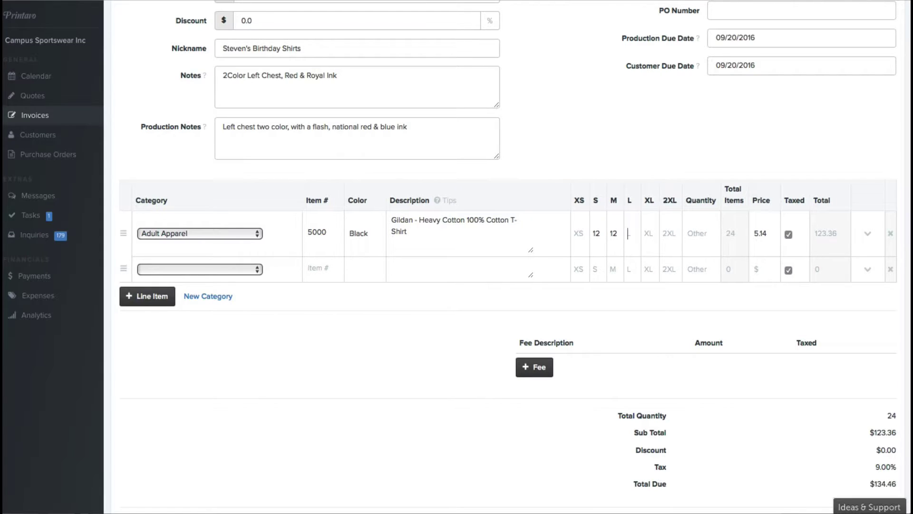
text(12)
key(Tab)
Enter 12 for XL, totalling 48 tees, and upload iHelp Back (1).ai as the mockup.
text(12)
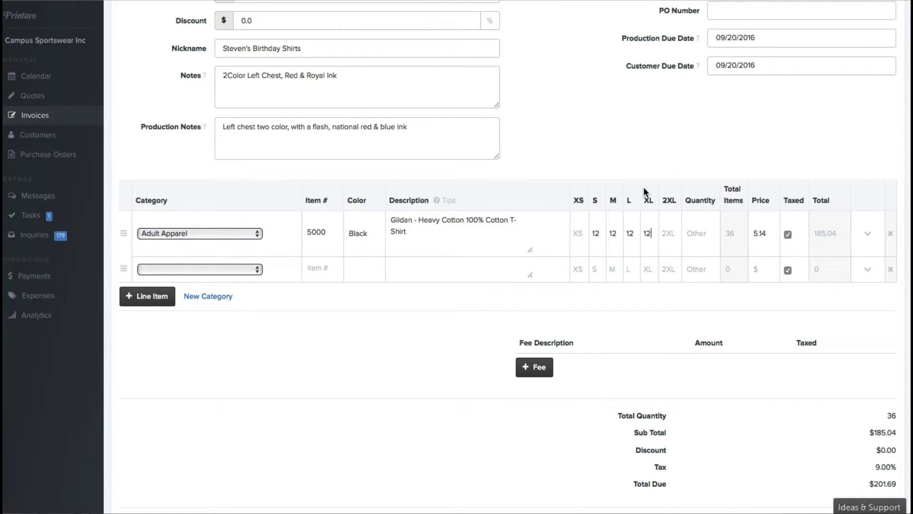
click(694, 229)
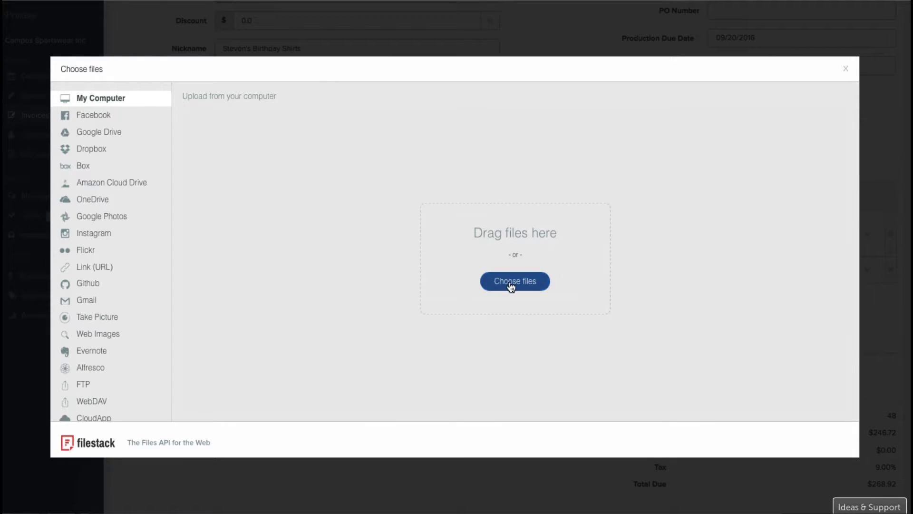
click(508, 281)
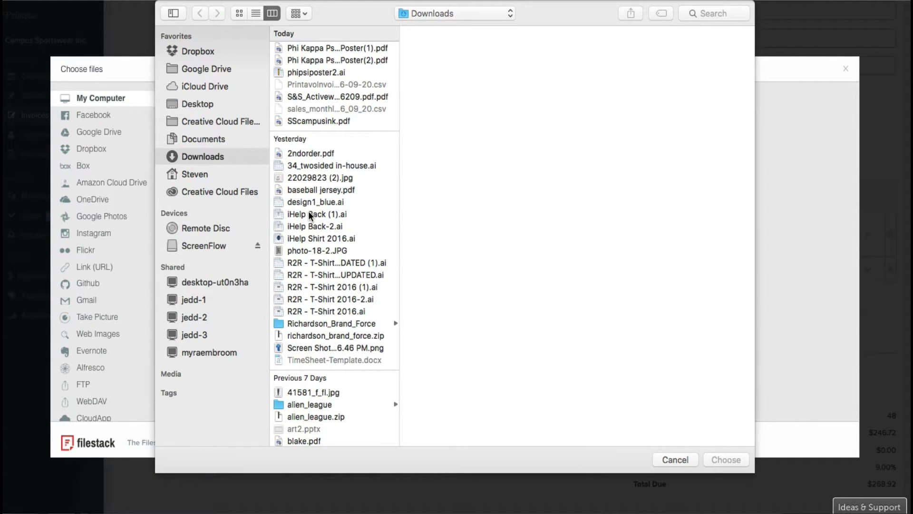
click(310, 215)
click(723, 458)
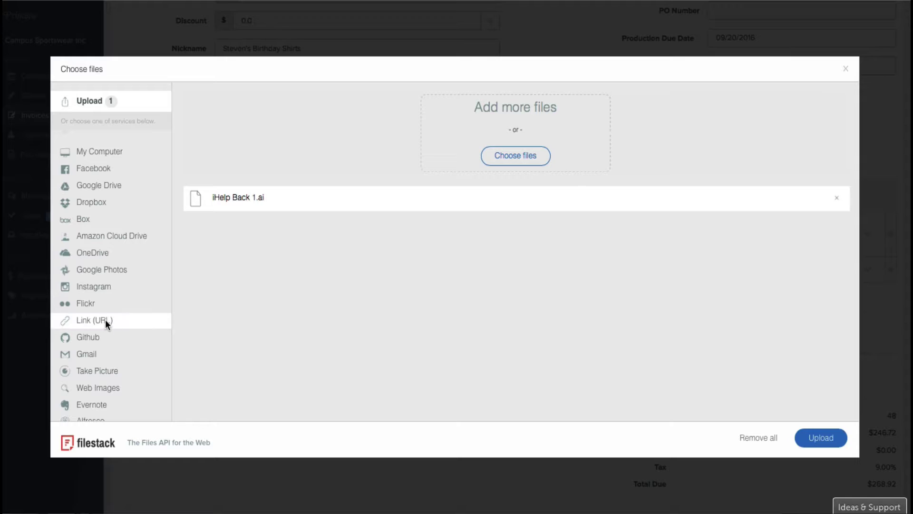
scroll(106, 320, down, 5)
scroll(108, 320, up, 5)
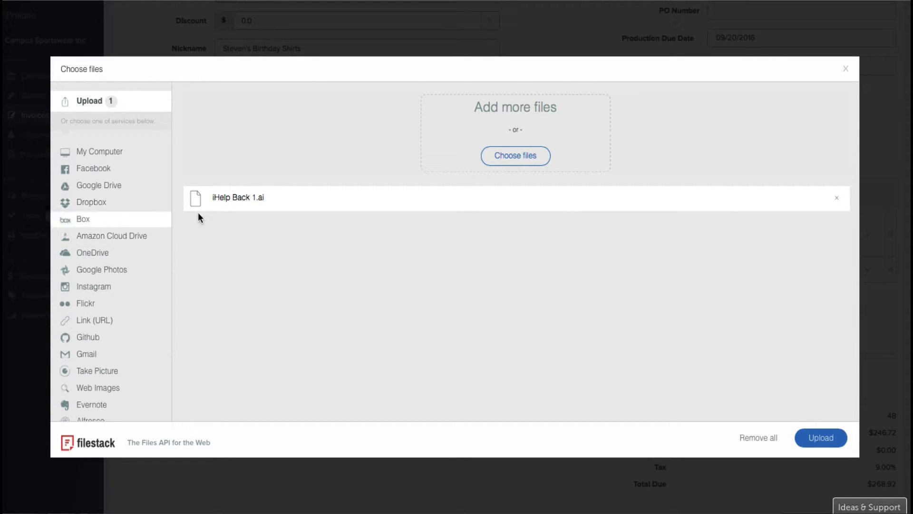
click(826, 433)
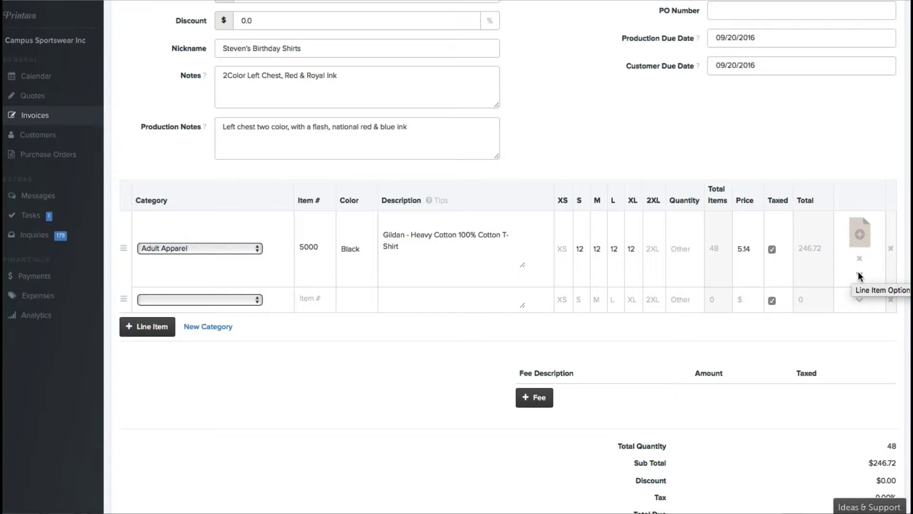
Add a two-colour Location 1 print noted 'Royal & Red - Flash' to the T-shirt line.
click(859, 273)
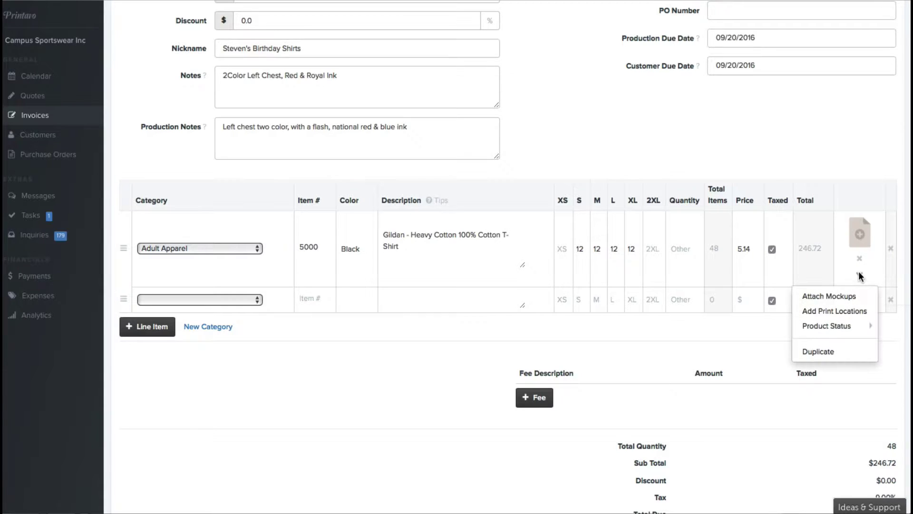
click(844, 310)
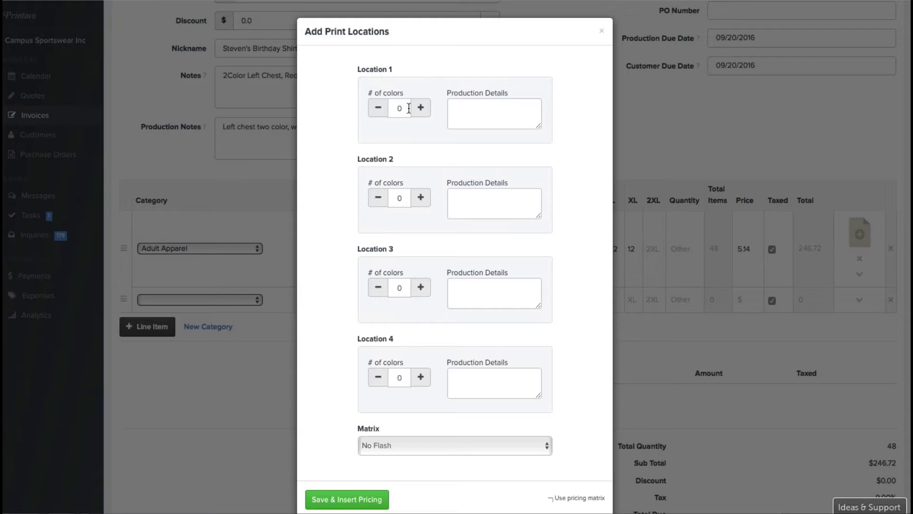
click(421, 108)
click(481, 117)
text(Royal )
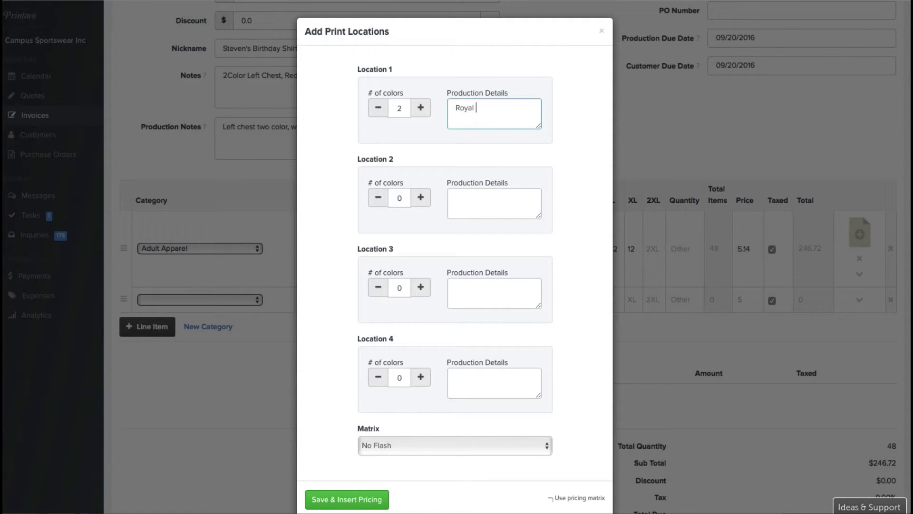
text(& Red - Flash)
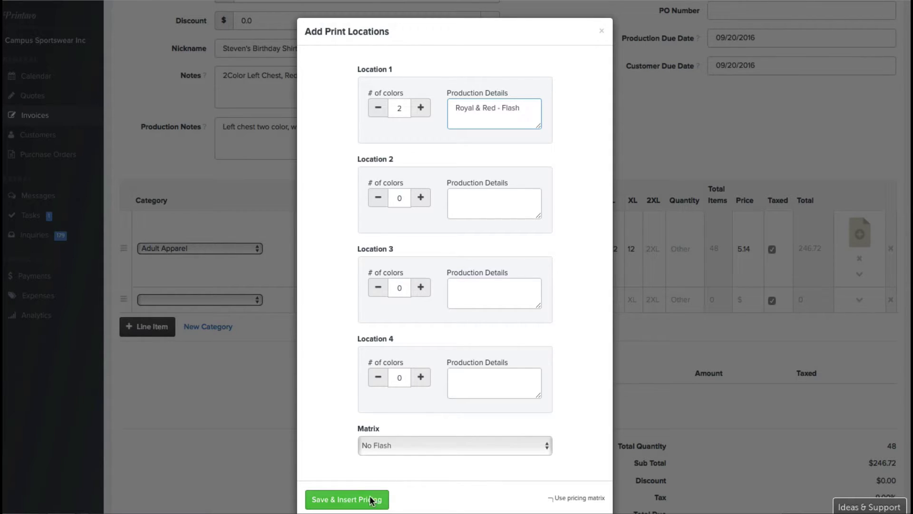
scroll(424, 440, down, 1)
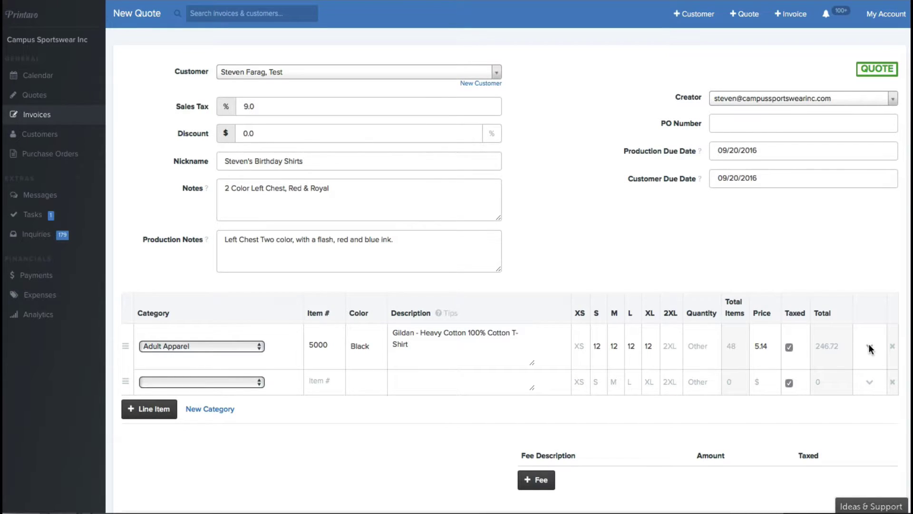
Reopen the print locations form and keep the Flash pricing matrix.
click(869, 348)
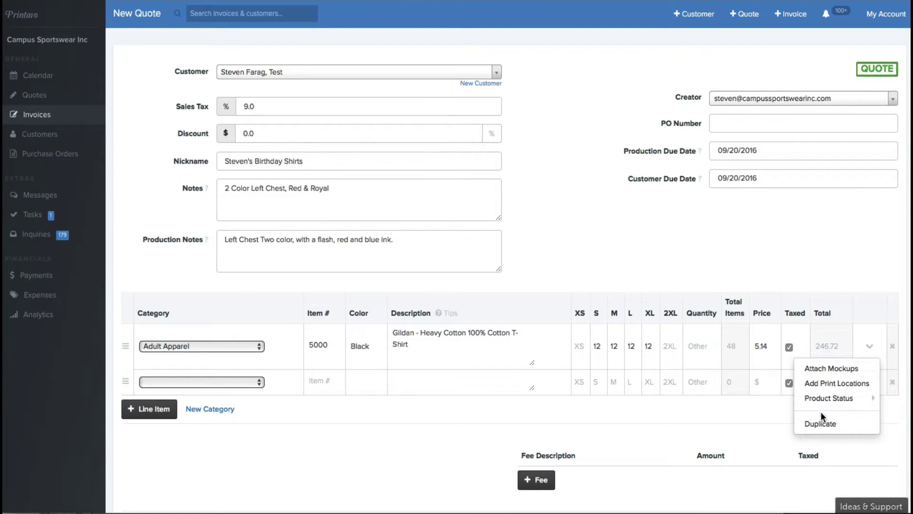
click(825, 382)
scroll(435, 336, down, 1)
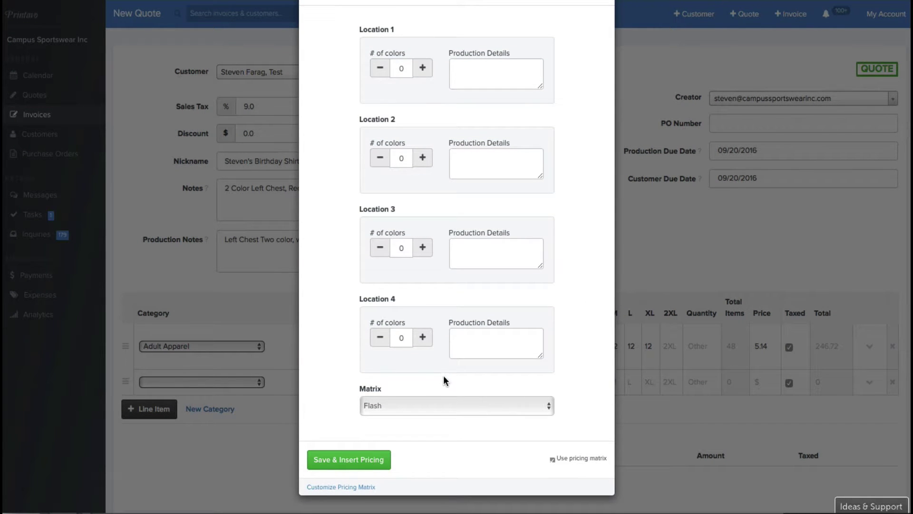
click(461, 404)
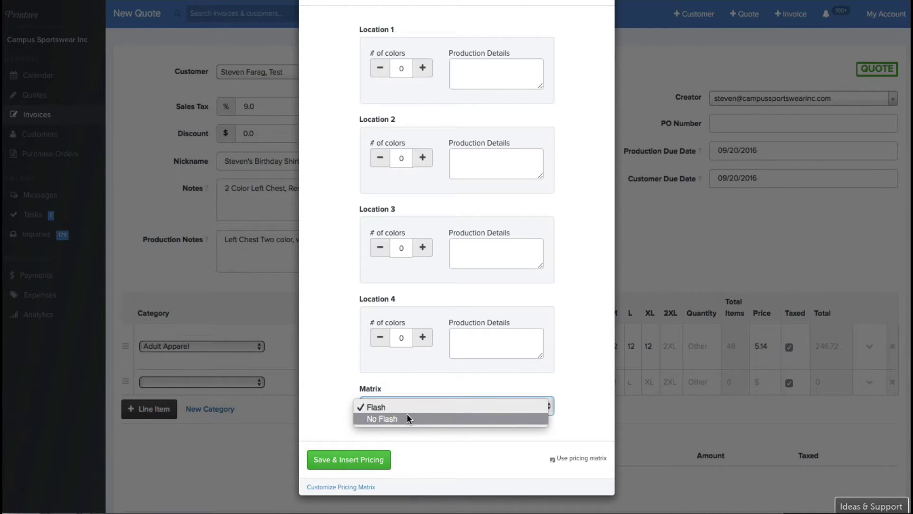
click(414, 440)
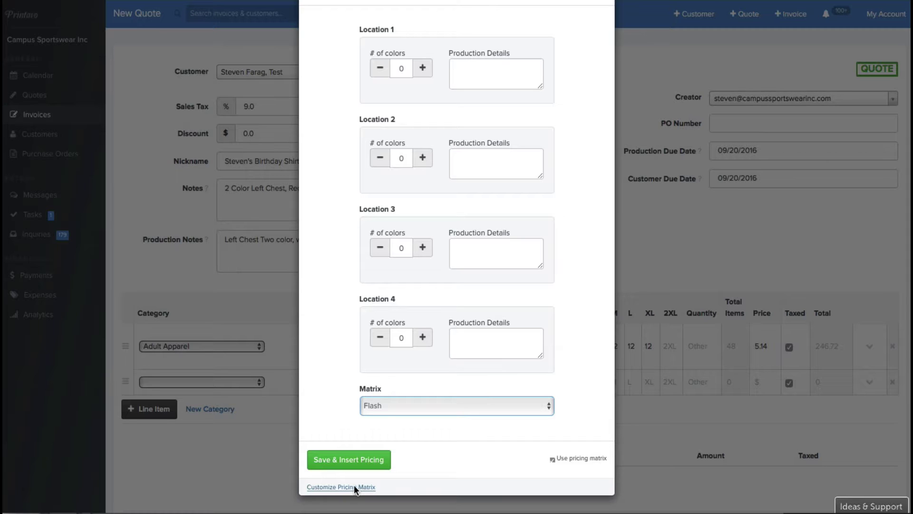
Make Location 1 a two-colour print described as 'Red & Blue Ink'.
scroll(479, 253, up, 1)
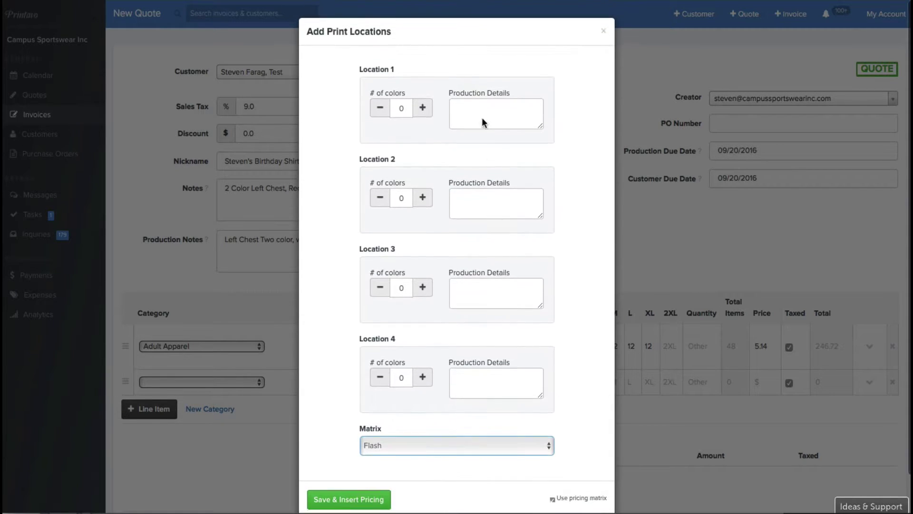
click(422, 107)
click(422, 107)
click(500, 121)
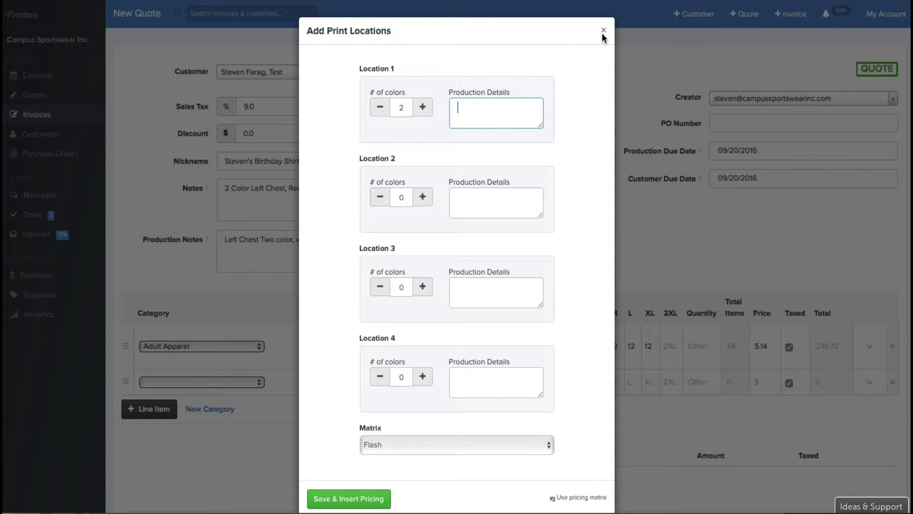
text(Red & Blue Ink)
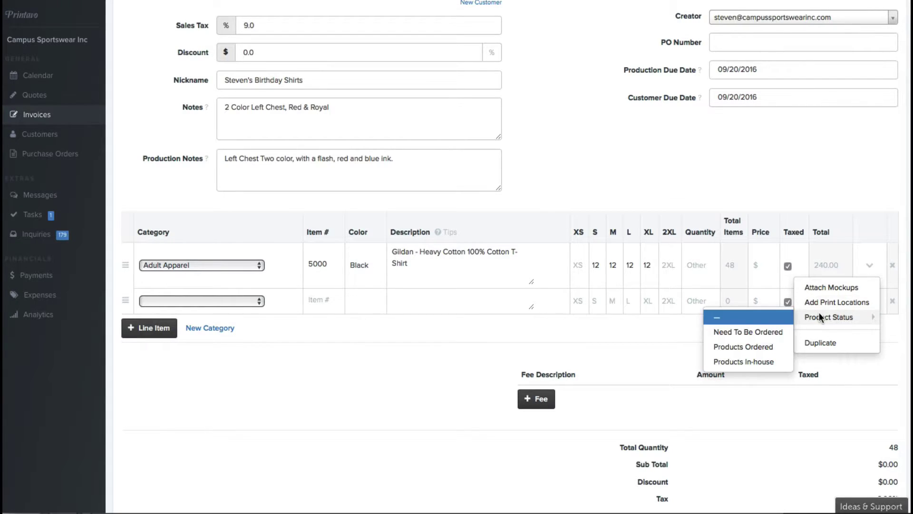
Duplicate the T-shirt line, set the copy's category to 2XL and clear its S–XL quantities.
click(831, 341)
click(207, 309)
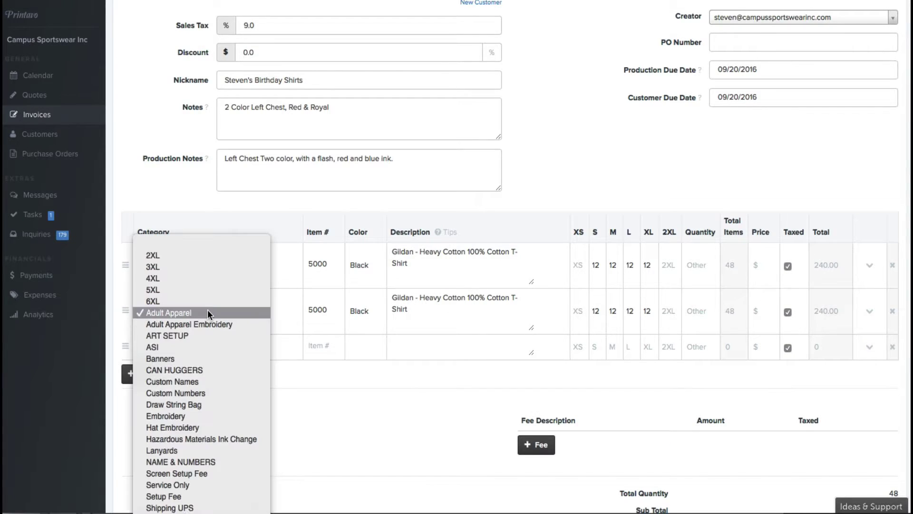
click(209, 254)
click(771, 317)
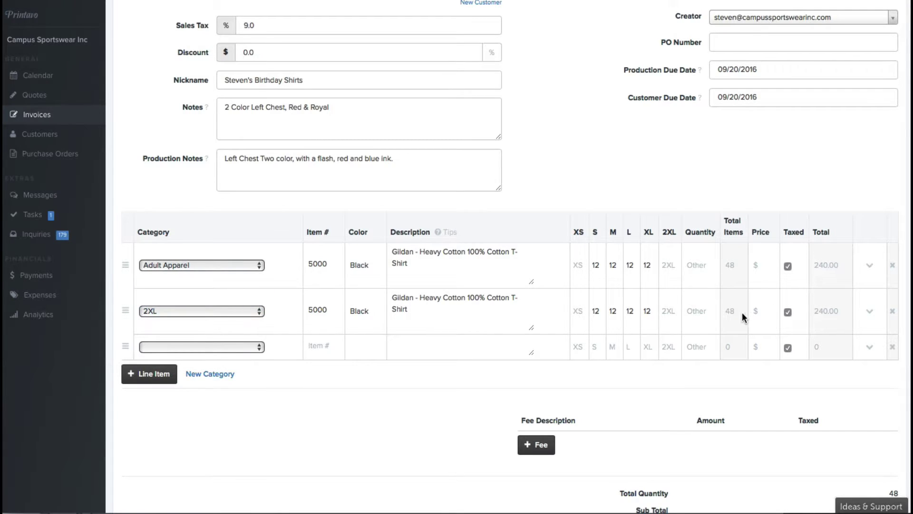
key(BackSpace)
double_click(629, 311)
key(BackSpace)
double_click(614, 310)
key(BackSpace)
double_click(599, 310)
key(BackSpace)
Give the 2XL line 4 pieces at 7.00 and price the first line at 6.00.
click(675, 308)
text(4)
click(767, 319)
text(7.00)
click(766, 281)
text(6.00)
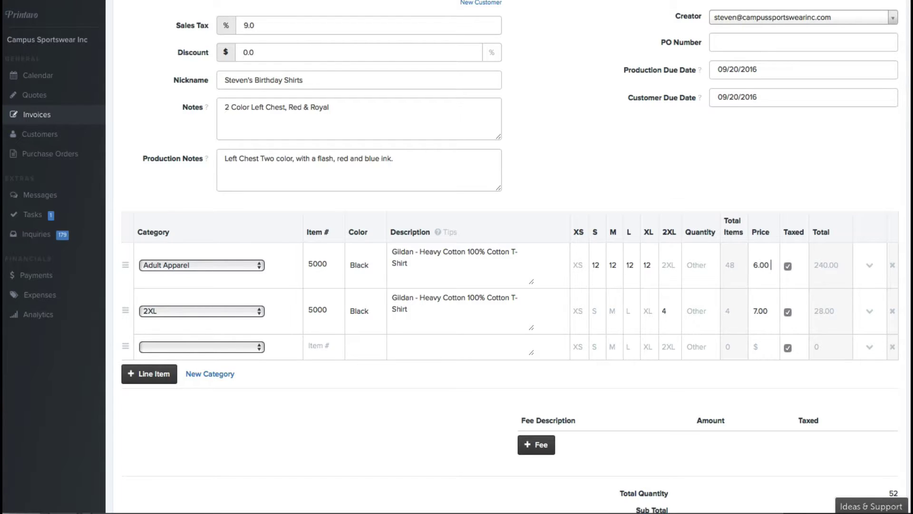
scroll(759, 150, down, 3)
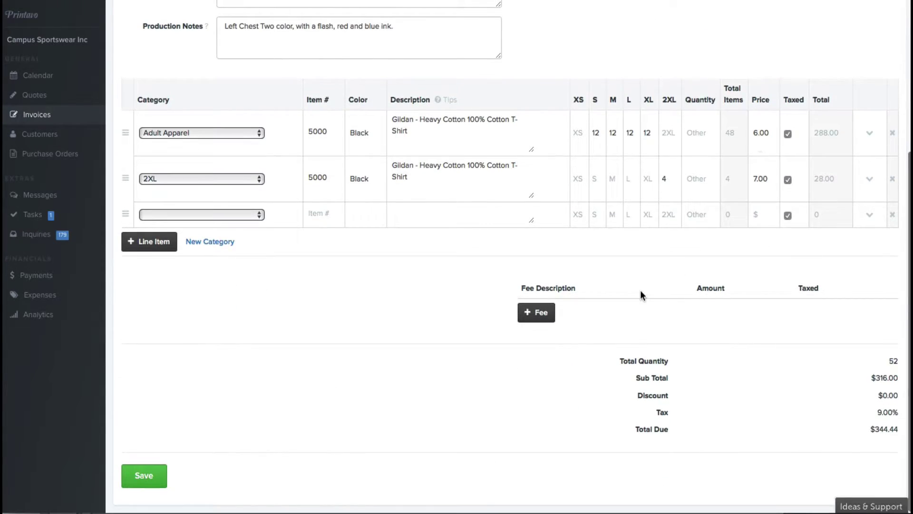
Add a 'Tape Fee Set Fee' fee with an amount of 5.00.
click(540, 317)
click(584, 307)
text(Tape Fee )
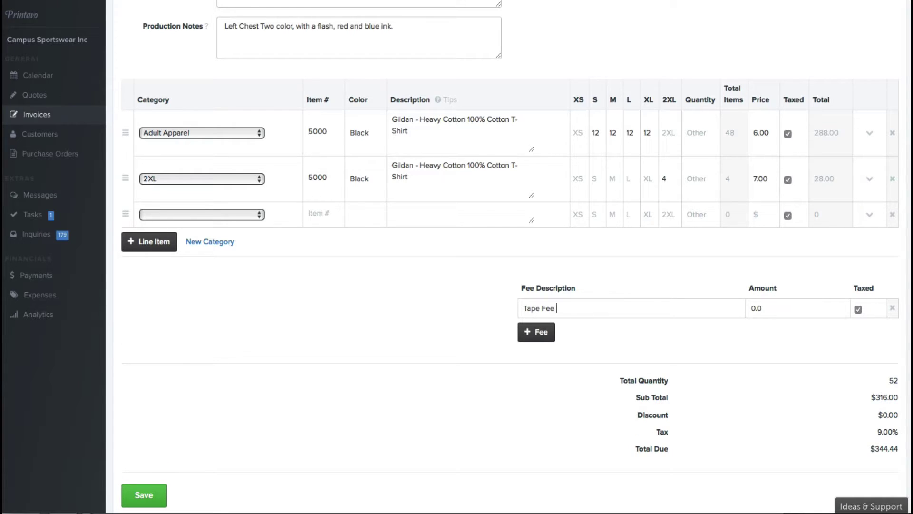
text(Set Up)
key(BackSpace)
key(BackSpace)
text(Fee)
key(Tab)
text(5.00)
Add a 'Discount' fee of -5.00 to offset the tape fee.
click(525, 331)
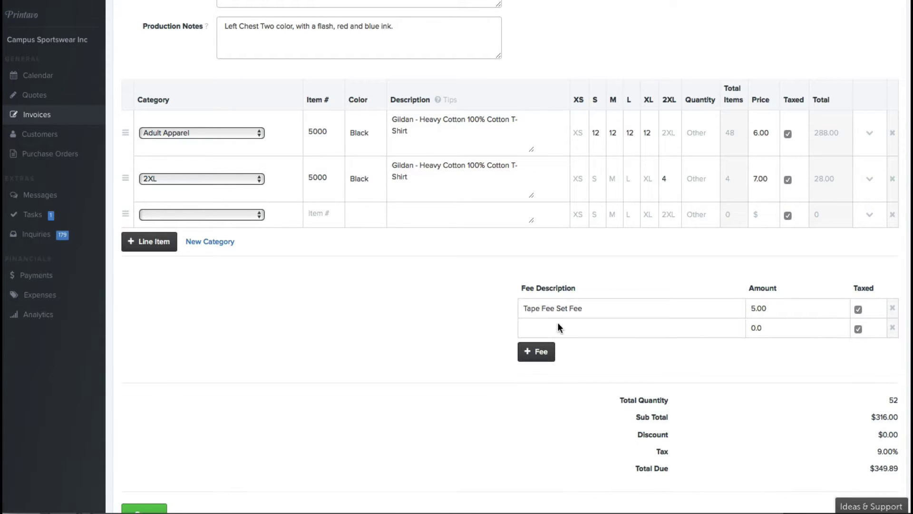
text(Discount)
click(807, 336)
double_click(807, 337)
key(BackSpace)
text(-5.00)
click(640, 335)
scroll(640, 336, down, 1)
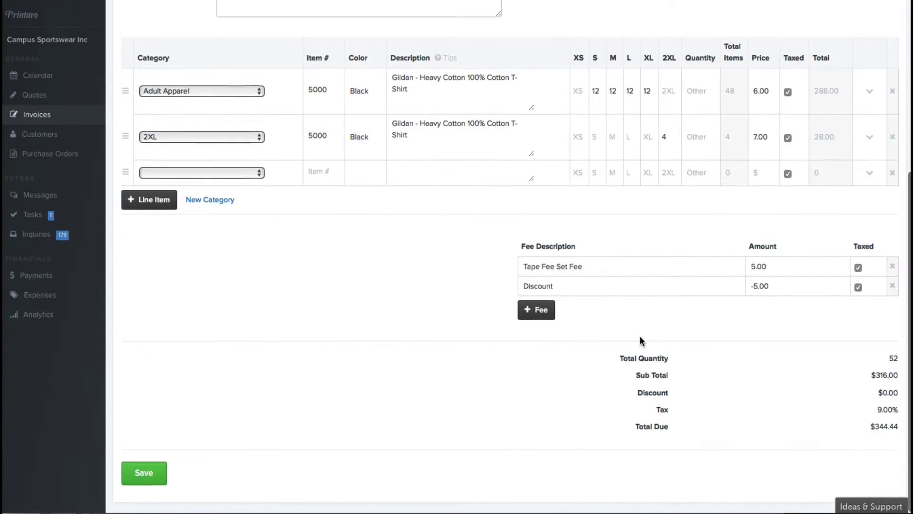
scroll(640, 335, up, 4)
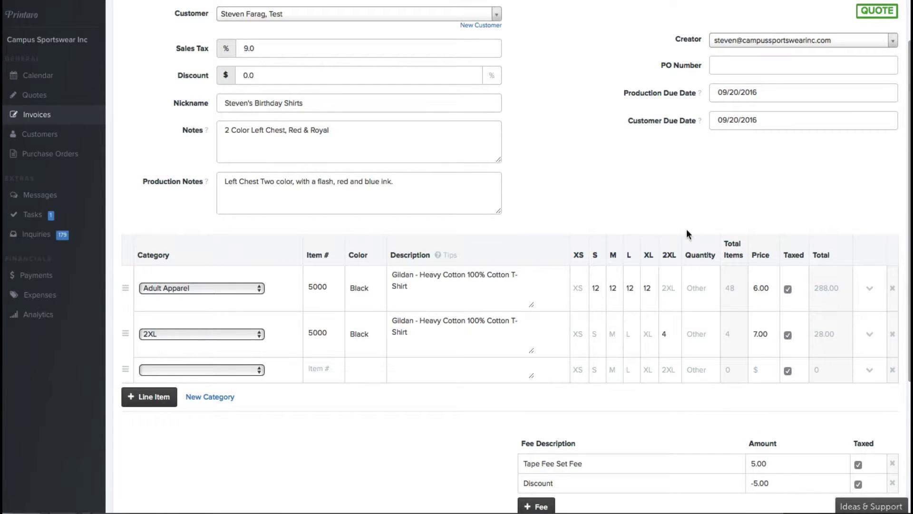
scroll(687, 223, up, 1)
Enter the purchase order number in the PO Number field.
click(752, 124)
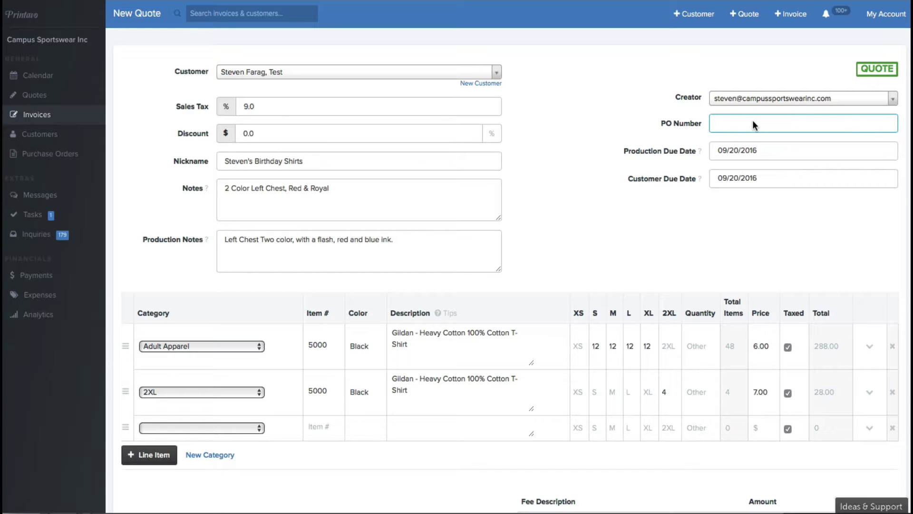
text(21289243)
click(770, 149)
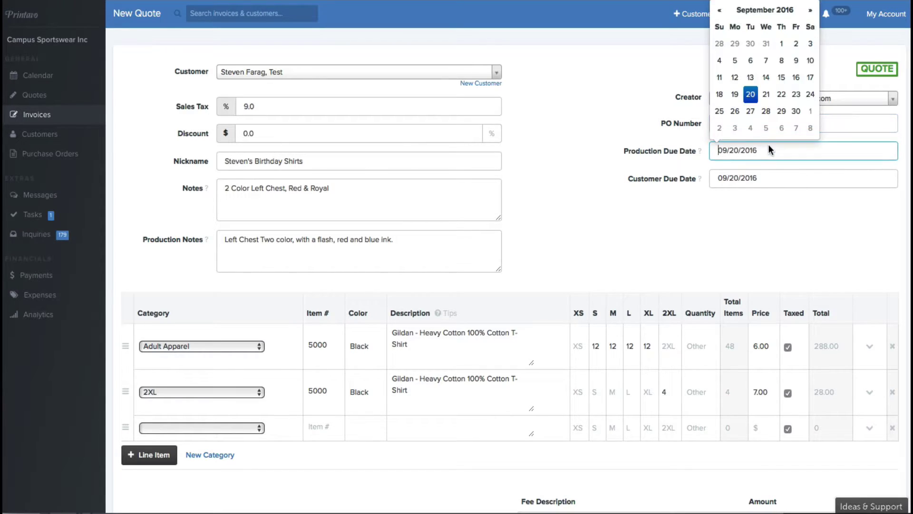
click(751, 178)
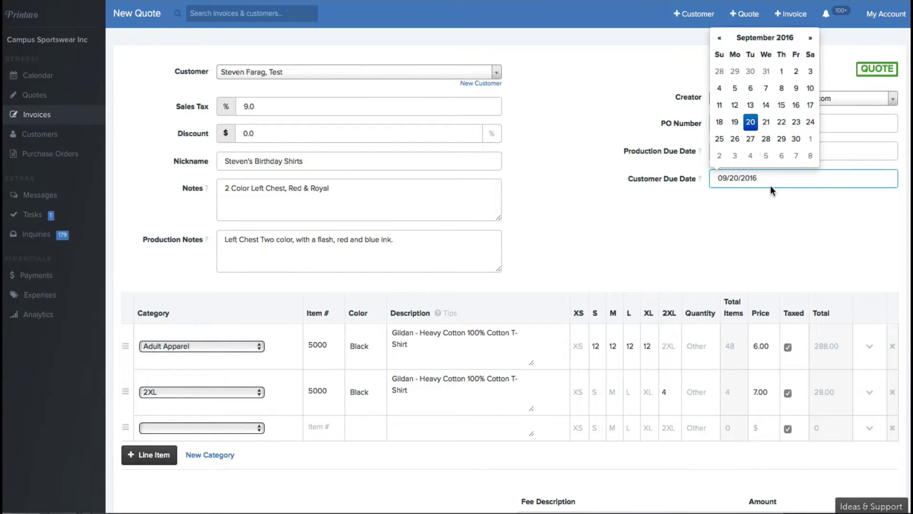
click(741, 213)
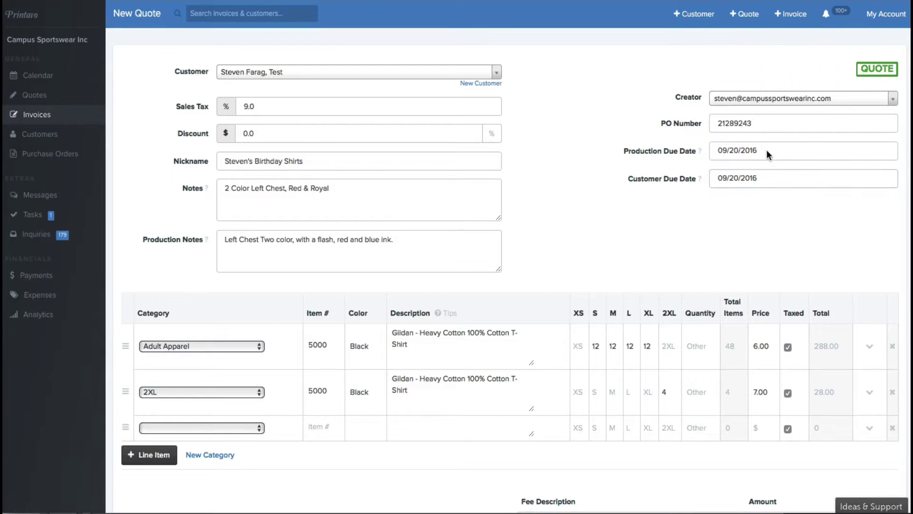
scroll(563, 249, down, 5)
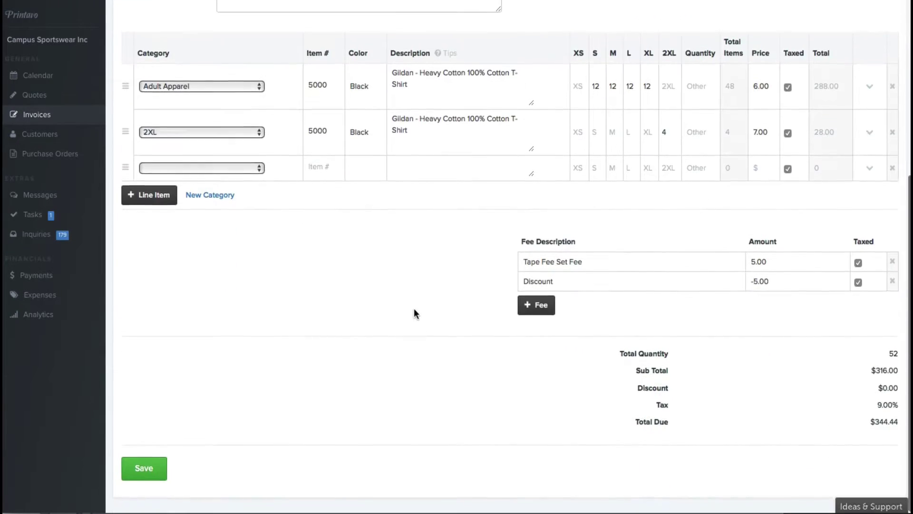
scroll(214, 252, up, 5)
Set the production and customer due dates to 09/21/2016.
click(751, 149)
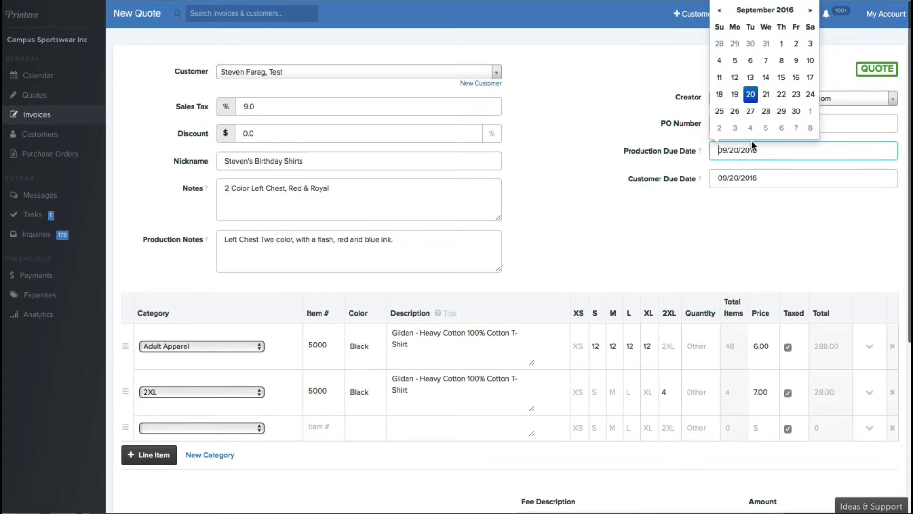
click(759, 94)
click(759, 172)
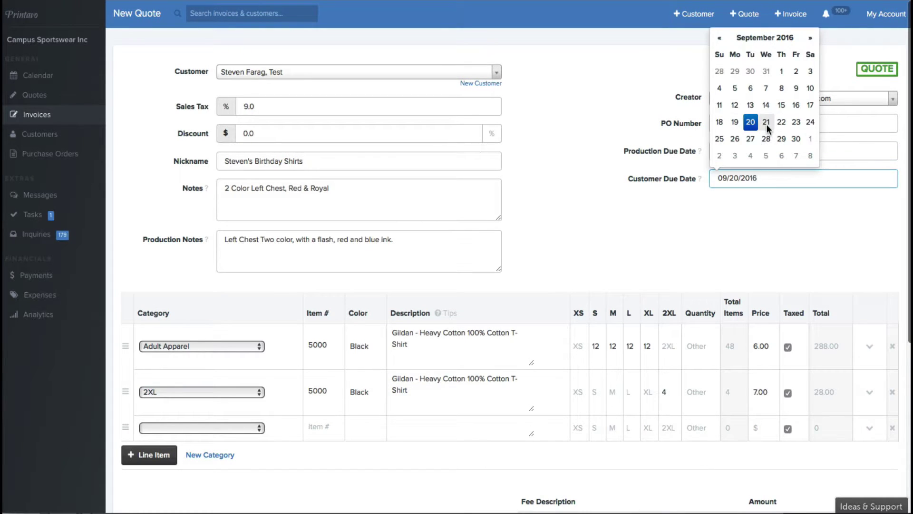
click(716, 235)
scroll(715, 235, down, 4)
scroll(717, 230, down, 2)
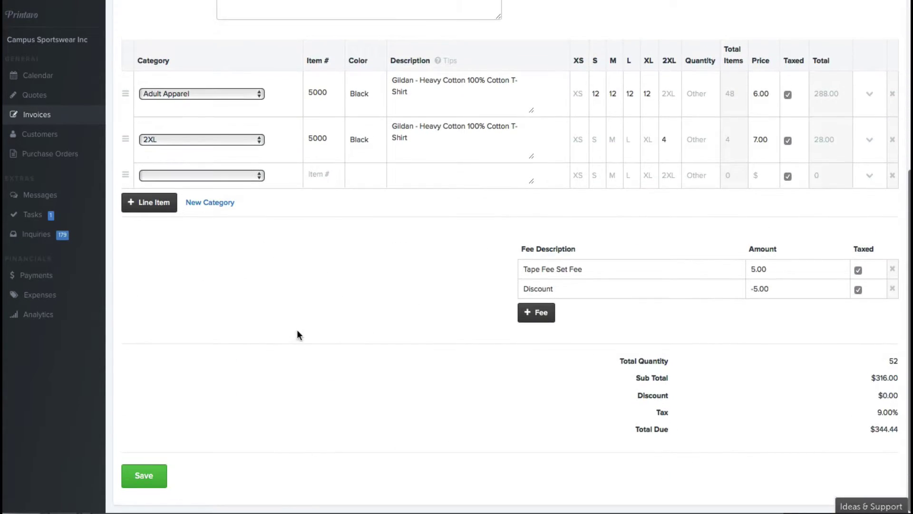
scroll(248, 209, up, 5)
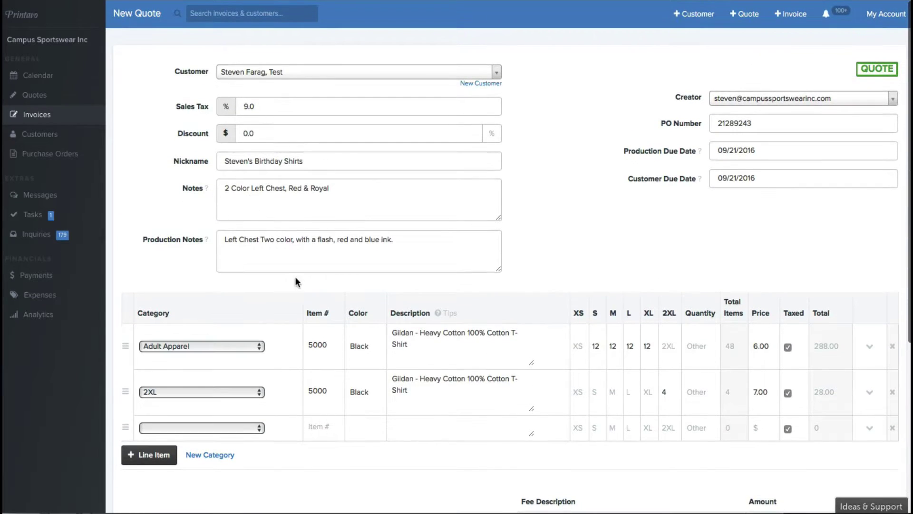
scroll(318, 272, down, 5)
Save the quote and switch its status from QUOTE to NEEDS TO PROOF.
click(145, 477)
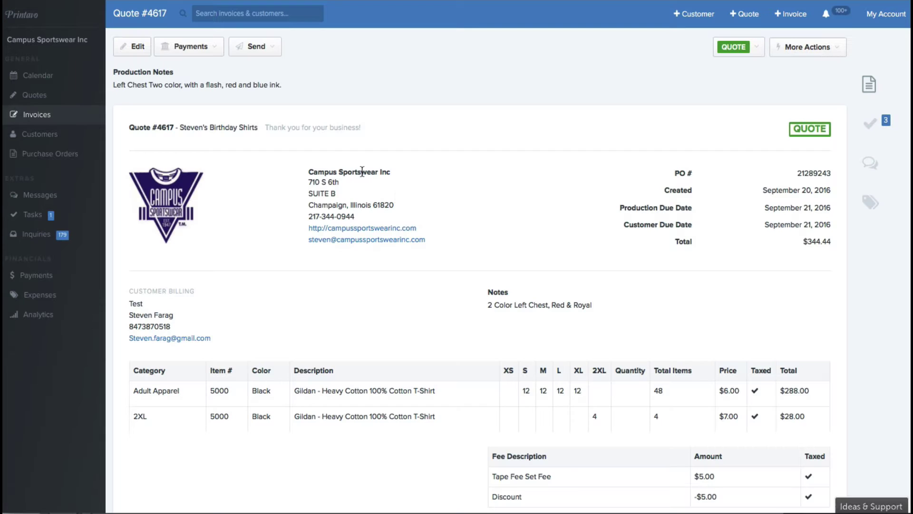
click(743, 47)
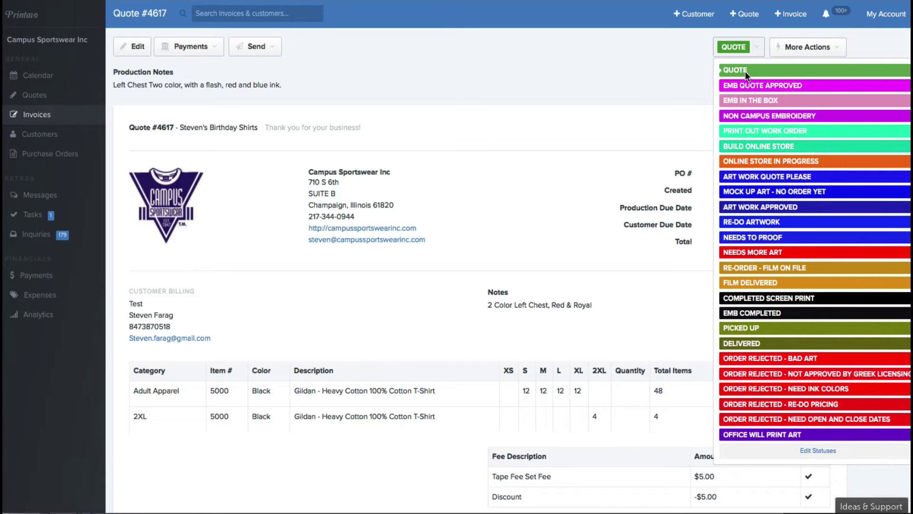
click(761, 237)
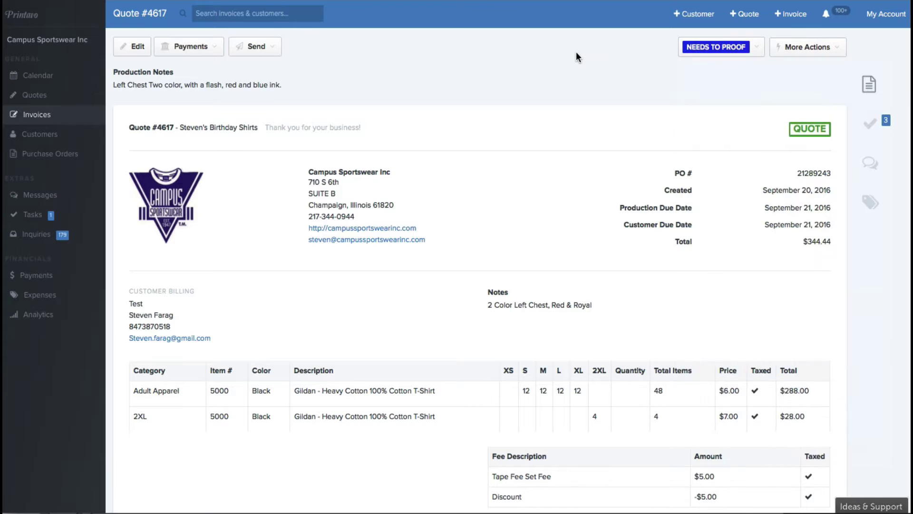
Start an Email Quote to Customer message using the Quote template.
click(266, 47)
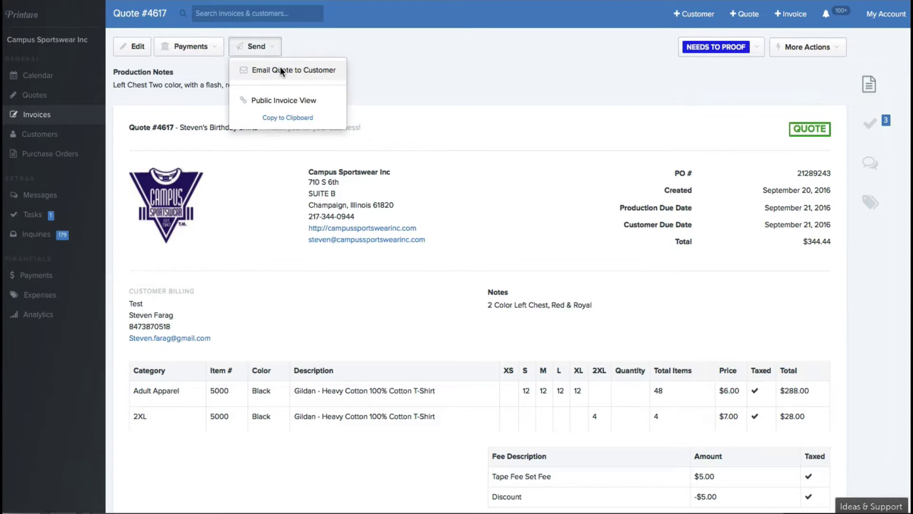
click(281, 72)
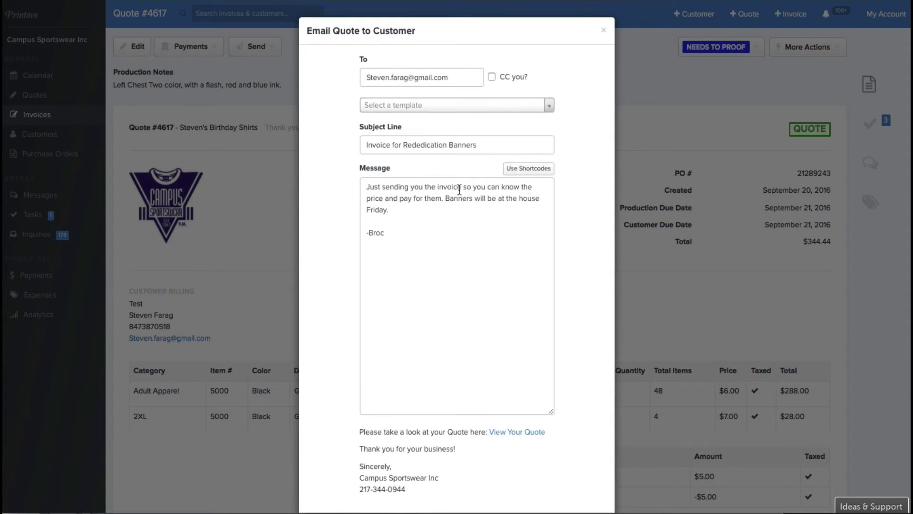
click(395, 106)
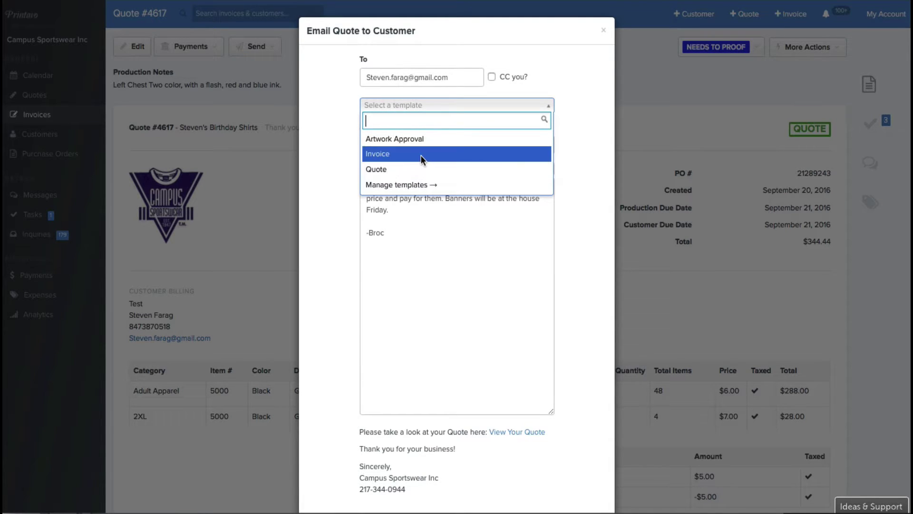
click(415, 169)
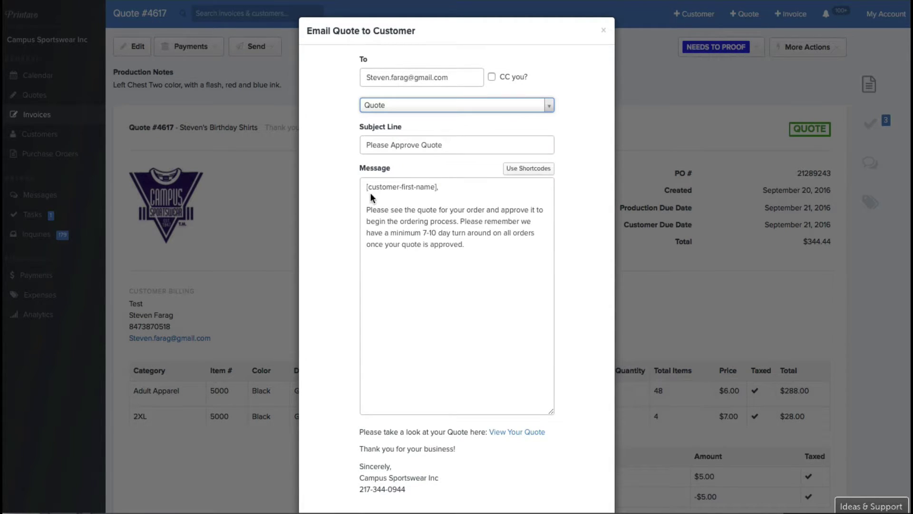
Add a greeting to the customer on a new line and send the email.
click(427, 247)
click(371, 219)
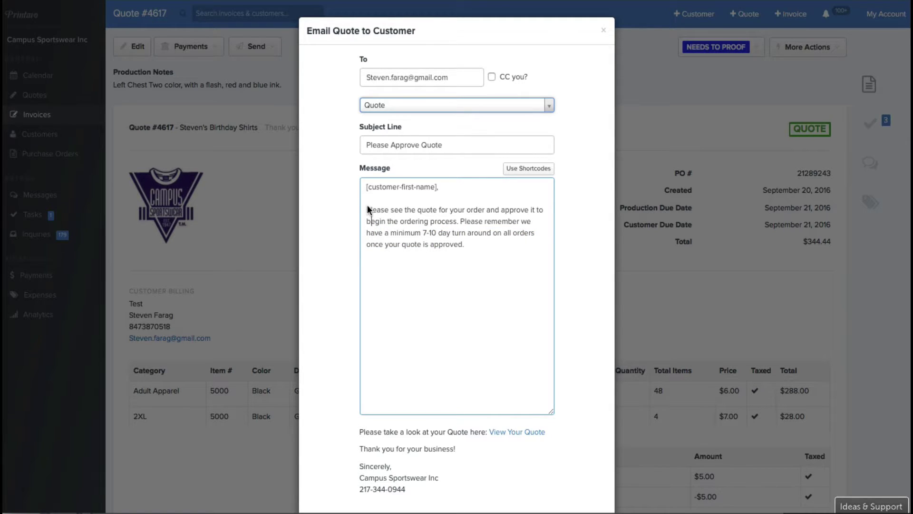
drag(368, 210, 469, 209)
click(471, 209)
scroll(441, 221, down, 1)
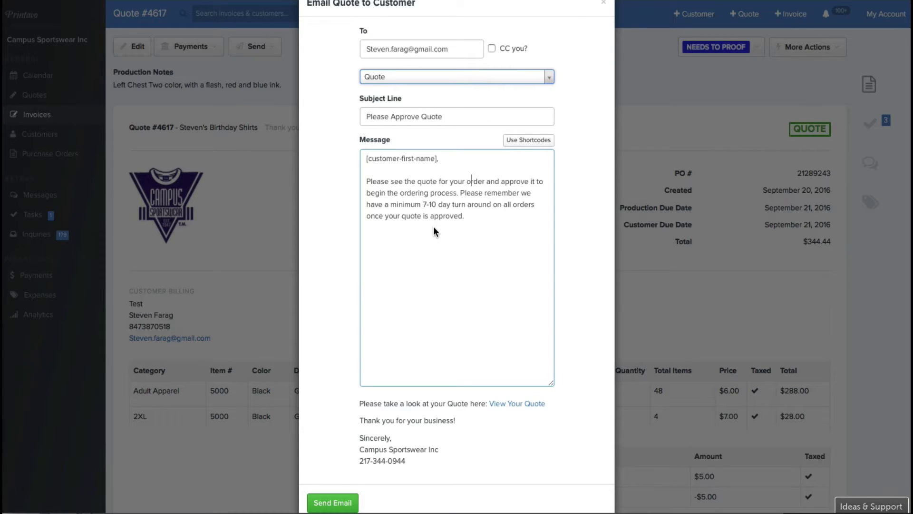
scroll(433, 223, down, 1)
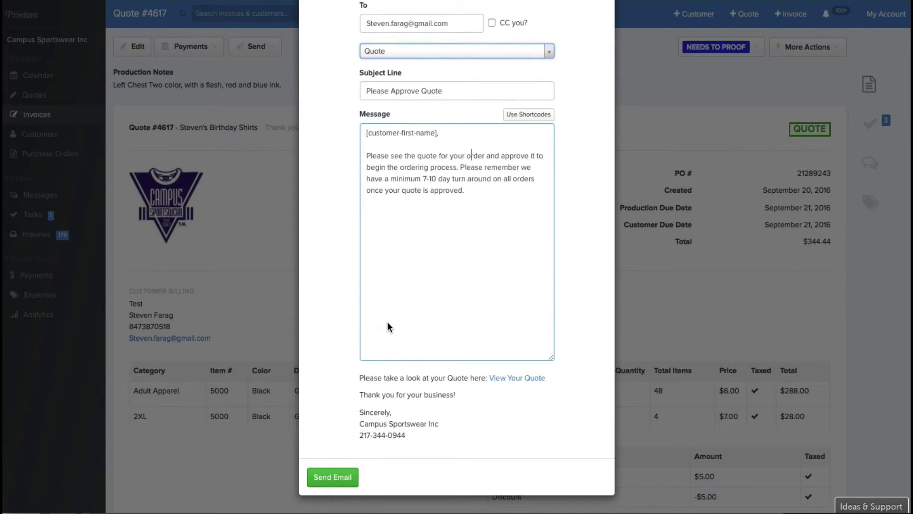
key(Return)
key(Return)
text(Steven HI steven)
click(327, 477)
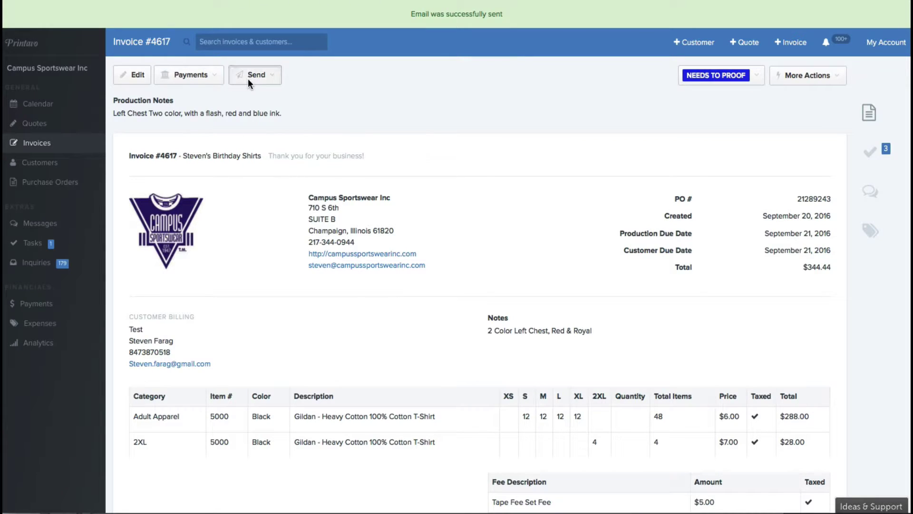
Approve invoice #4617 from its Public Invoice View, signing with the customer's name.
click(247, 77)
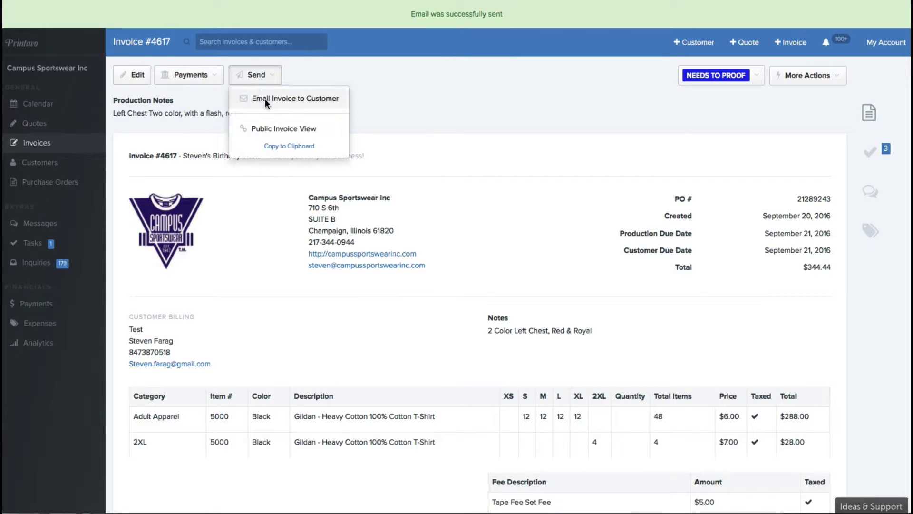
click(281, 129)
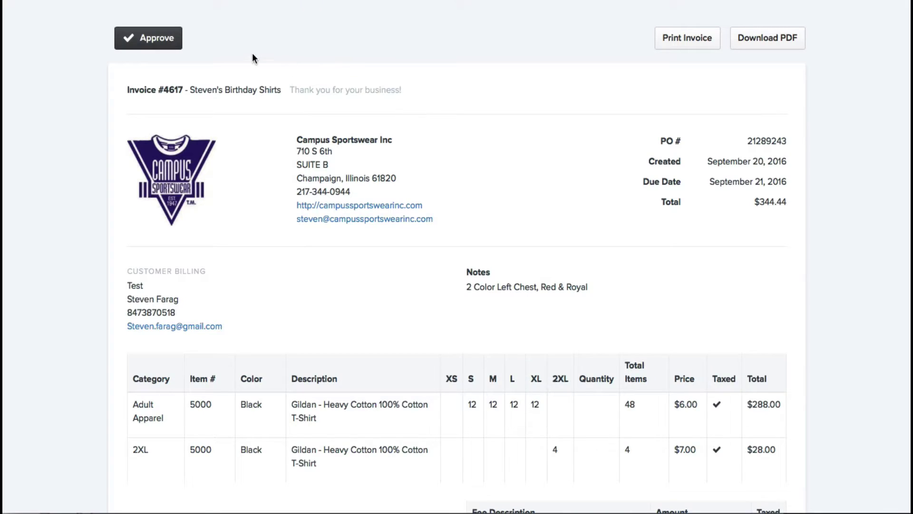
scroll(225, 187, down, 6)
scroll(224, 187, up, 5)
scroll(225, 193, up, 1)
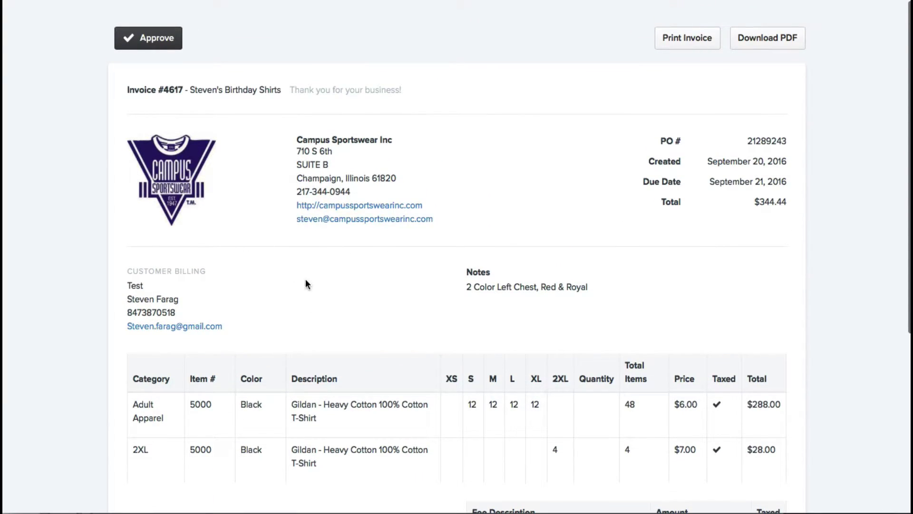
click(155, 39)
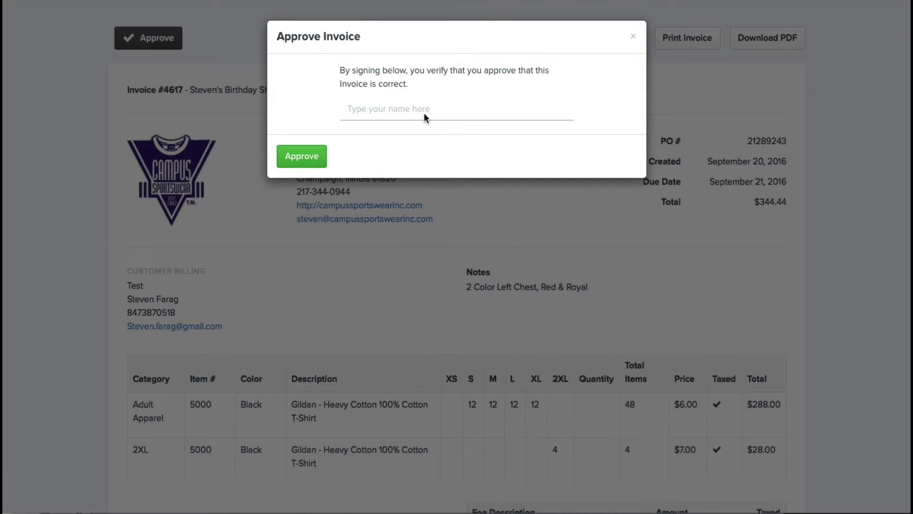
click(424, 114)
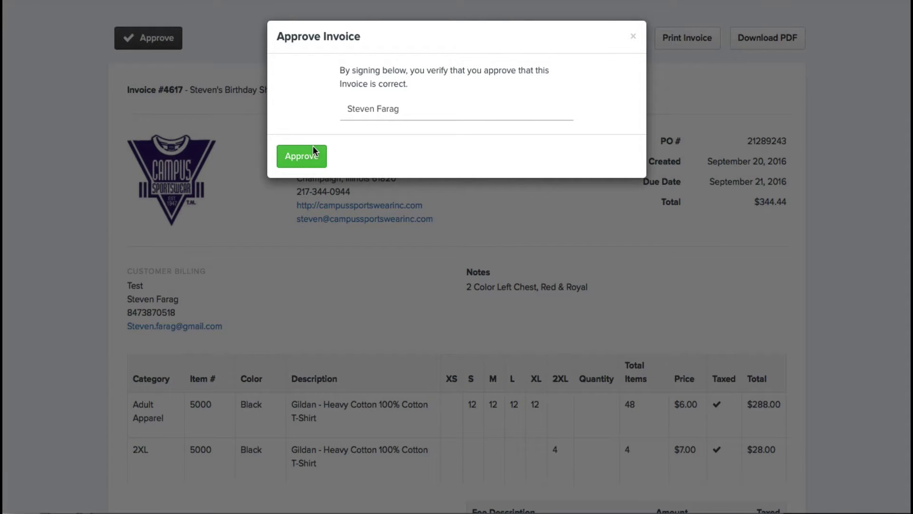
click(318, 157)
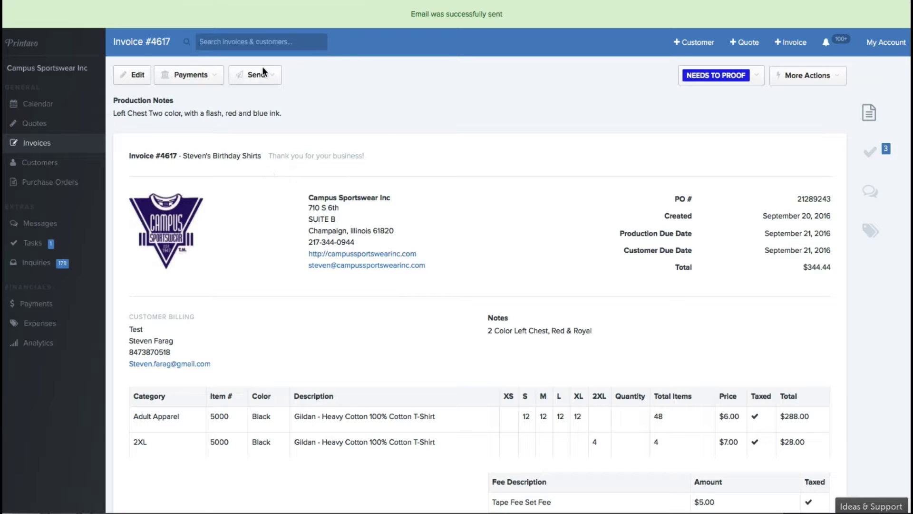
Submit a payment request, replacing the message greeting with the customer's first name.
click(207, 73)
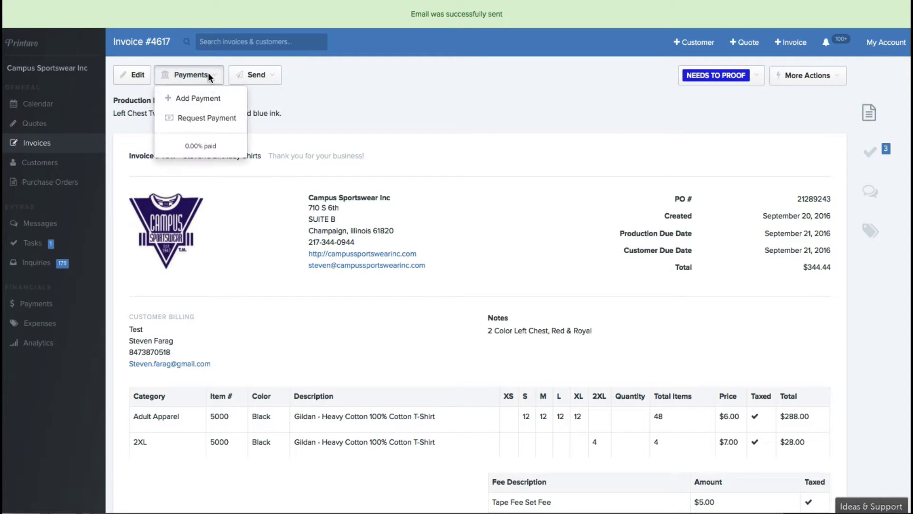
click(202, 117)
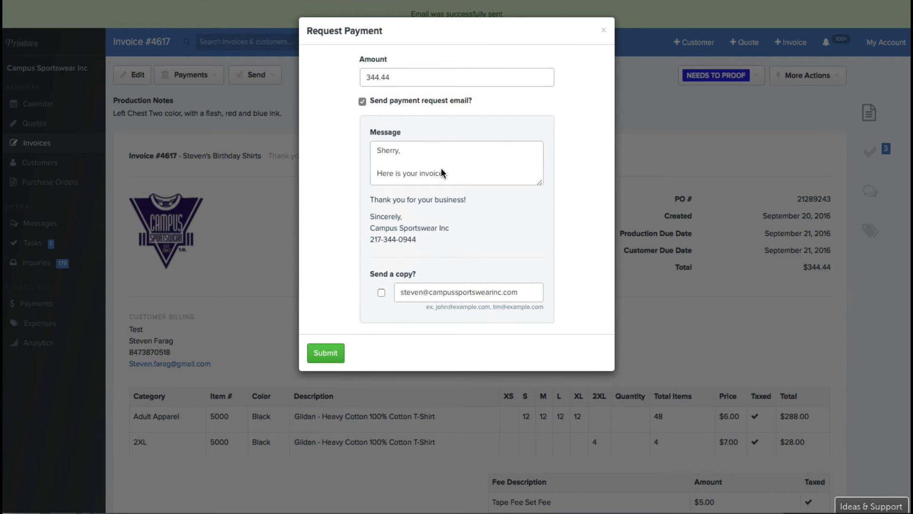
click(430, 156)
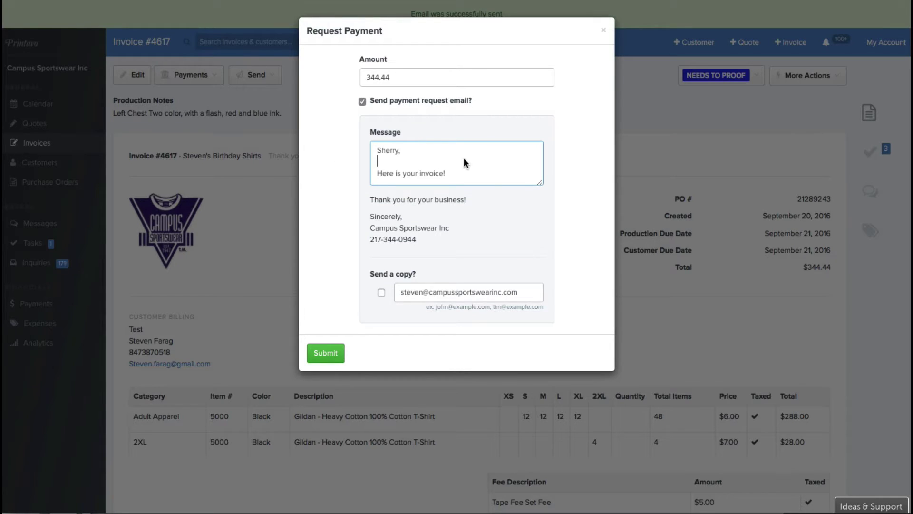
drag(432, 158, 360, 133)
text(Steven,)
click(335, 352)
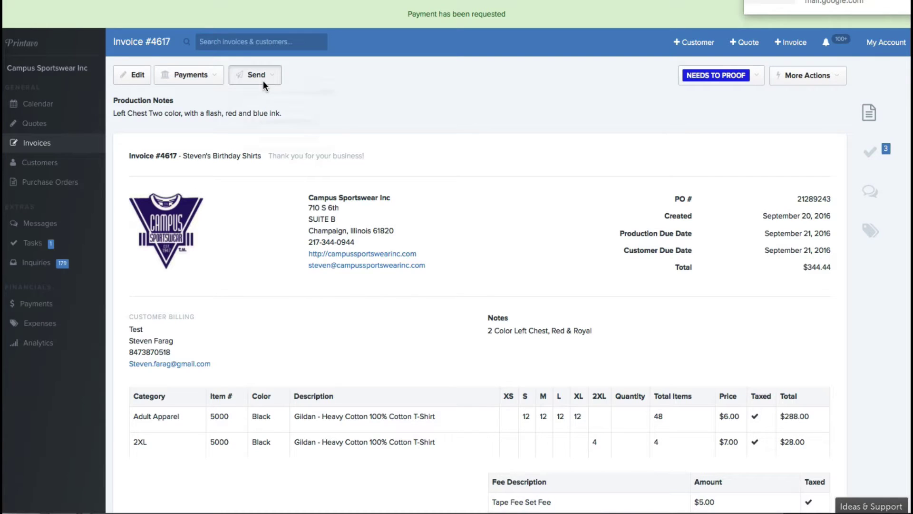
Reopen the Public Invoice View and preview paying the $344.44 amount.
click(263, 81)
click(272, 131)
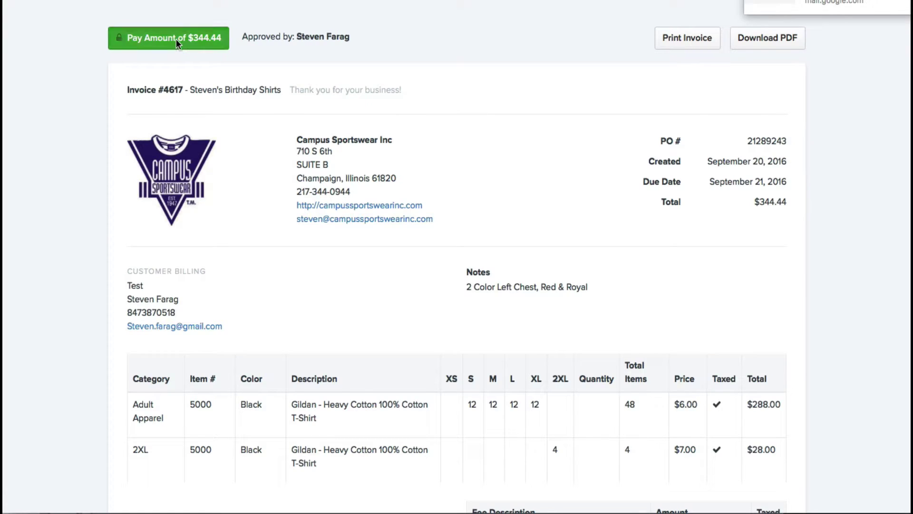
click(177, 40)
scroll(438, 206, down, 2)
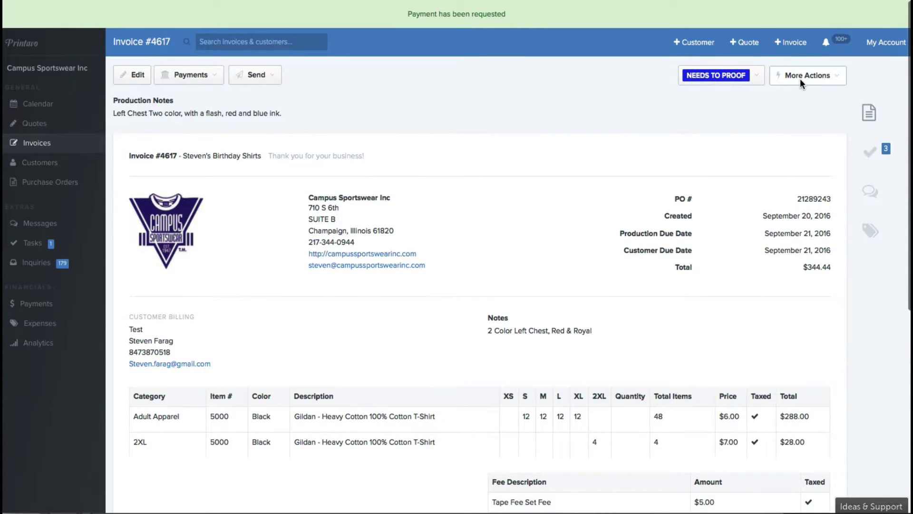
Use More Actions to mark all of invoice #4617's line items as Need Ordering.
click(800, 79)
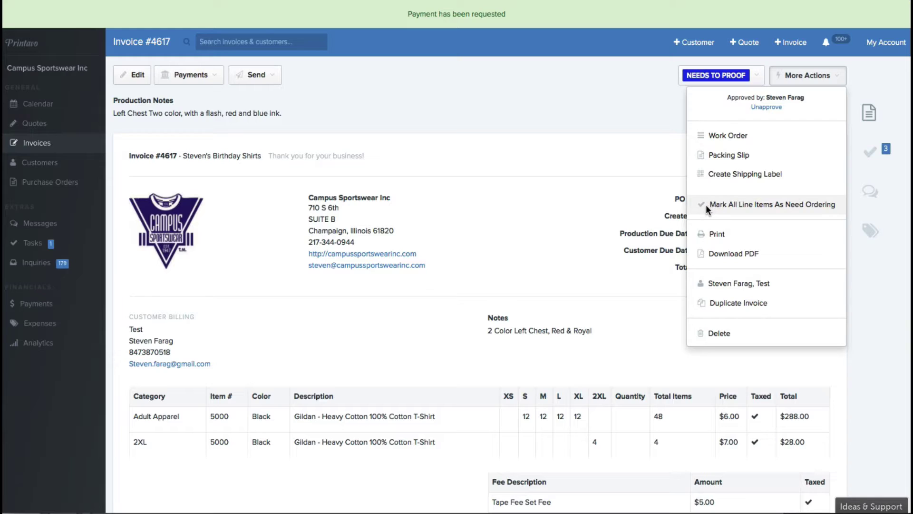
click(711, 206)
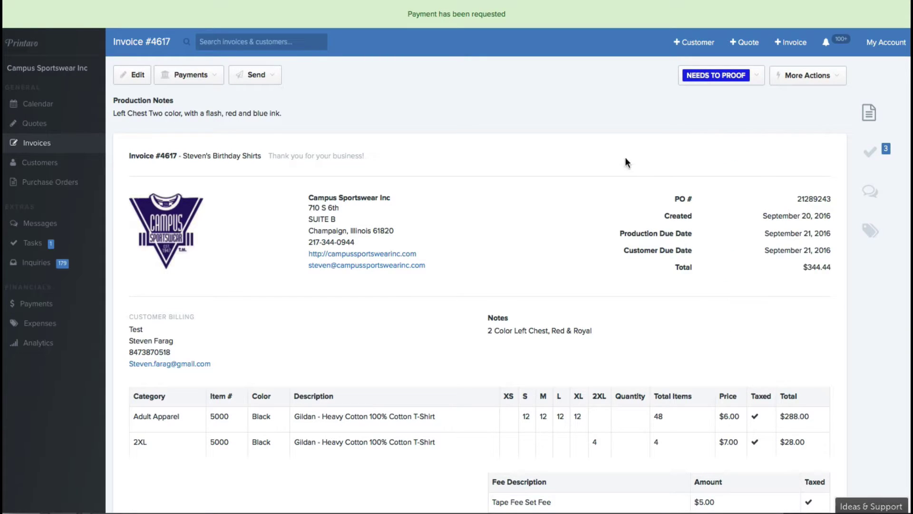
scroll(432, 212, down, 5)
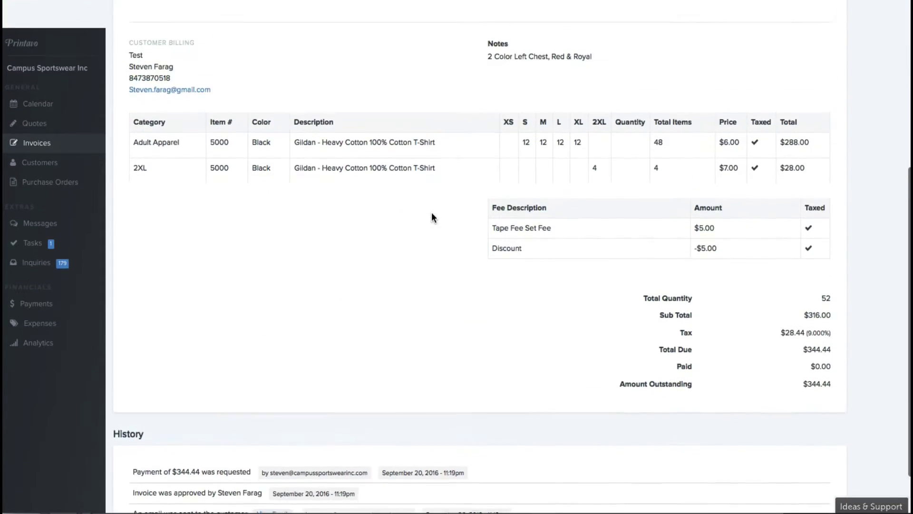
scroll(432, 212, up, 5)
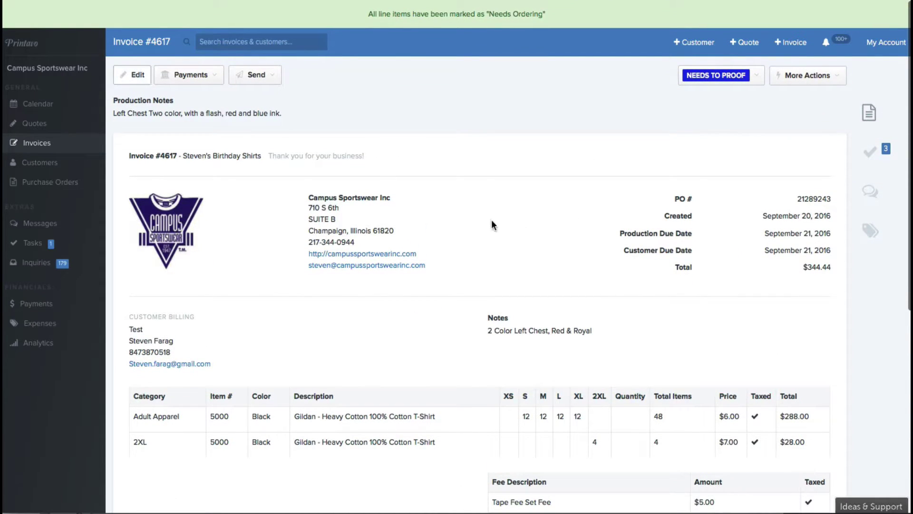
scroll(669, 261, down, 4)
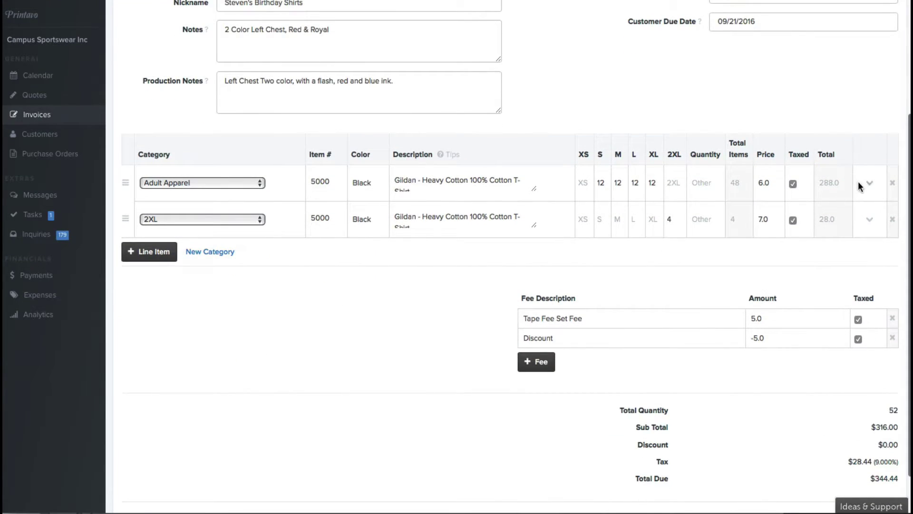
Set the Adult Apparel line's product status to Products Ordered and save the invoice.
click(868, 184)
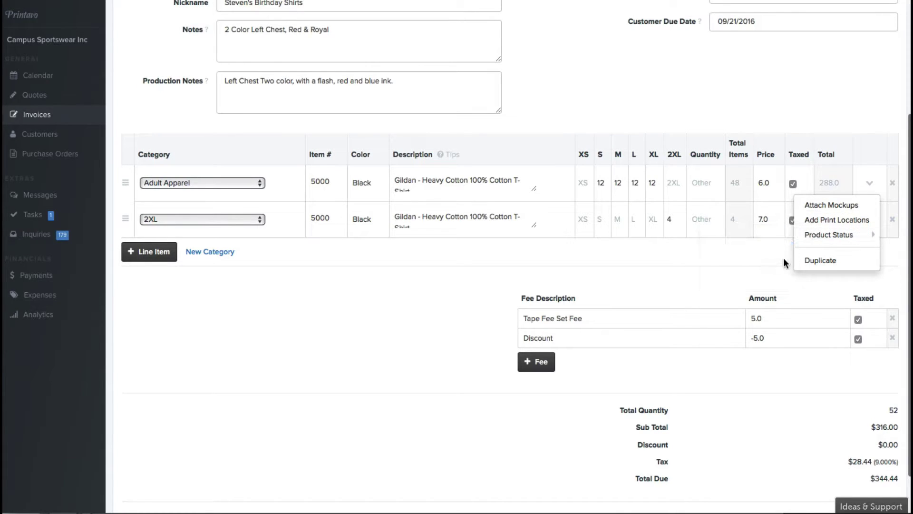
mouse_move(812, 236)
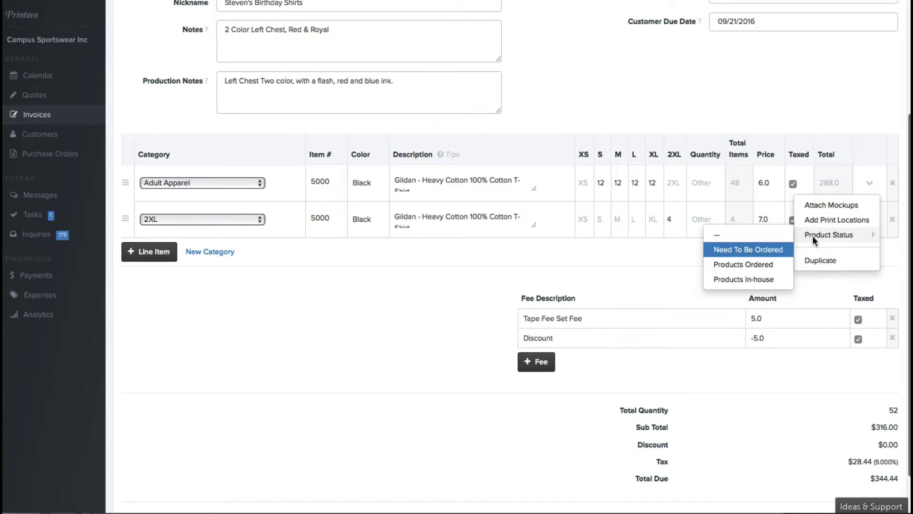
click(757, 264)
scroll(665, 265, down, 2)
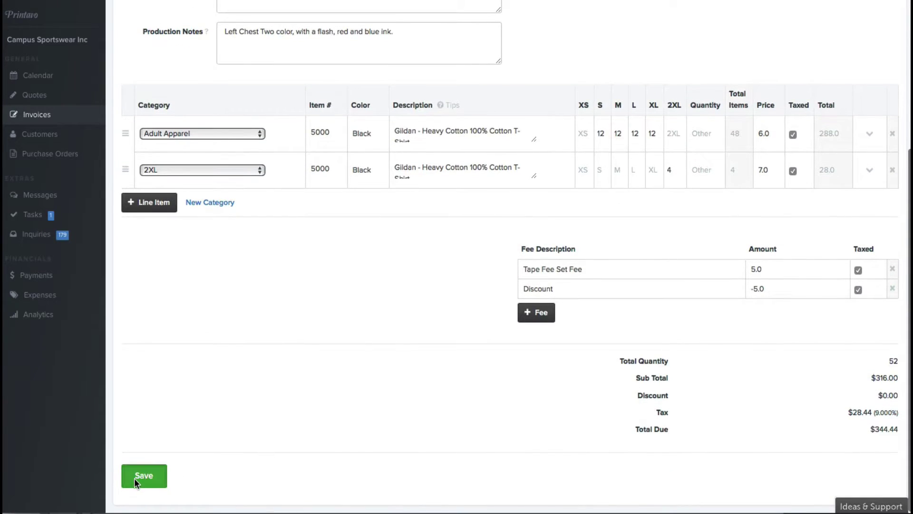
click(135, 477)
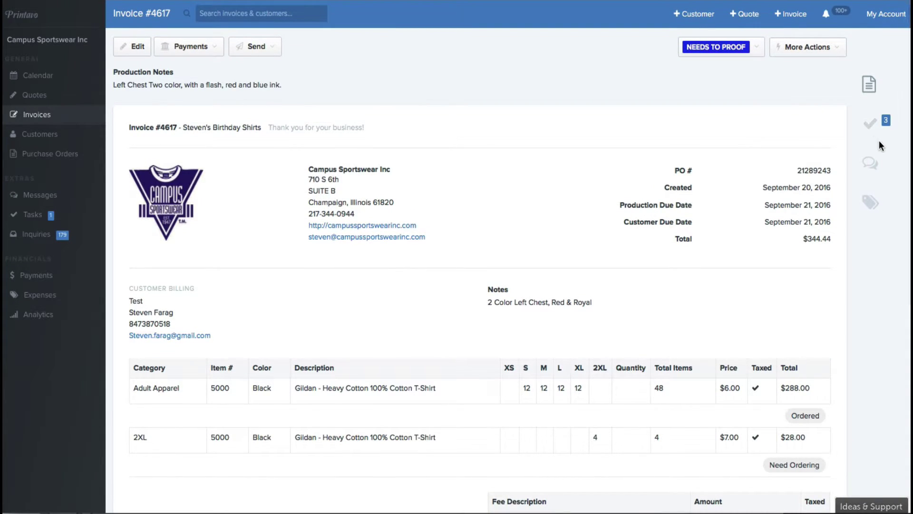
Create a 46.00 expense described with the PO reference and submit it.
click(868, 204)
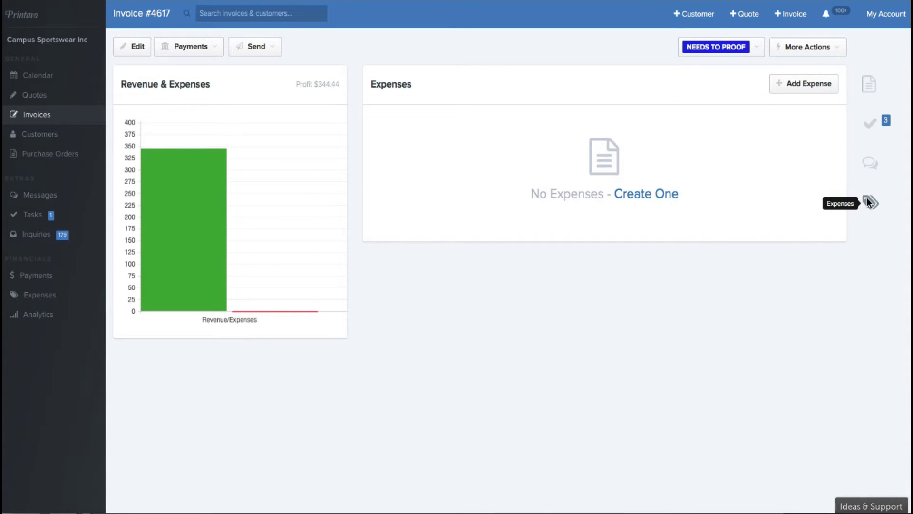
click(646, 194)
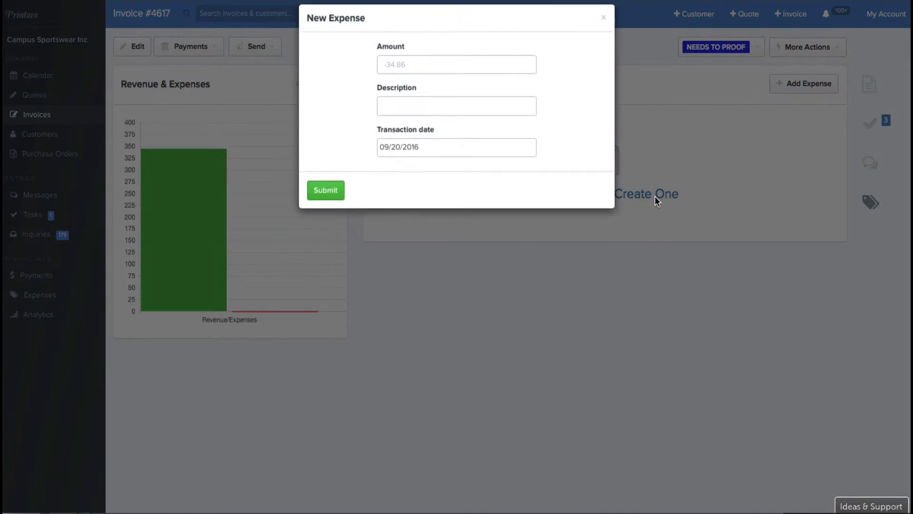
click(407, 72)
text(46.00)
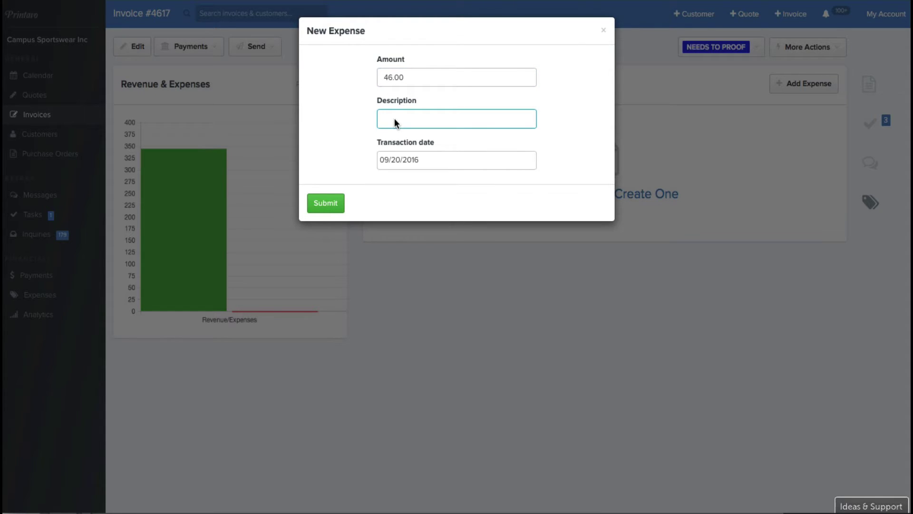
text(PO:)
text(32343)
click(334, 204)
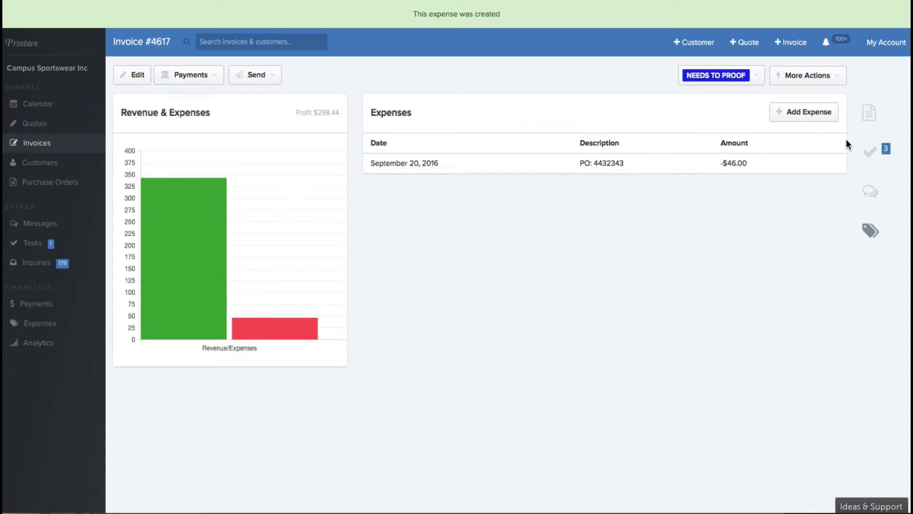
Check the three tasks on invoice #4617, then return to the invoice details.
click(869, 152)
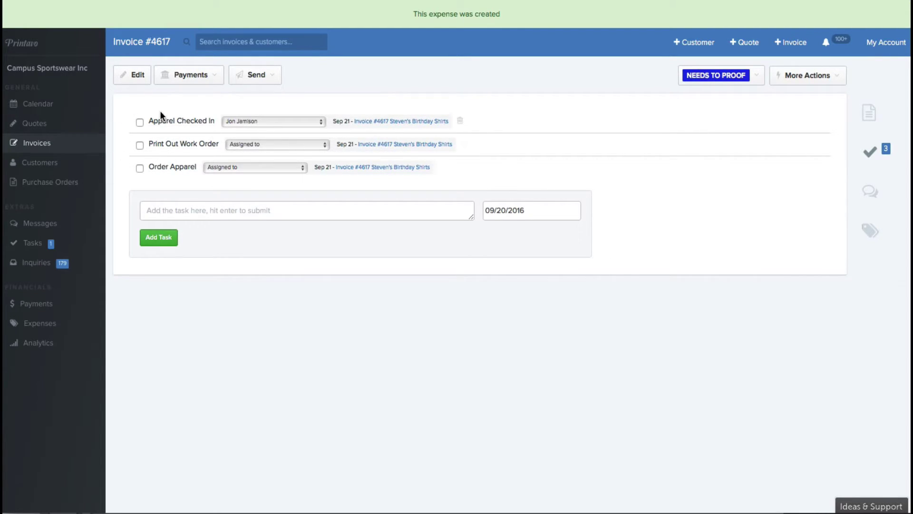
click(867, 113)
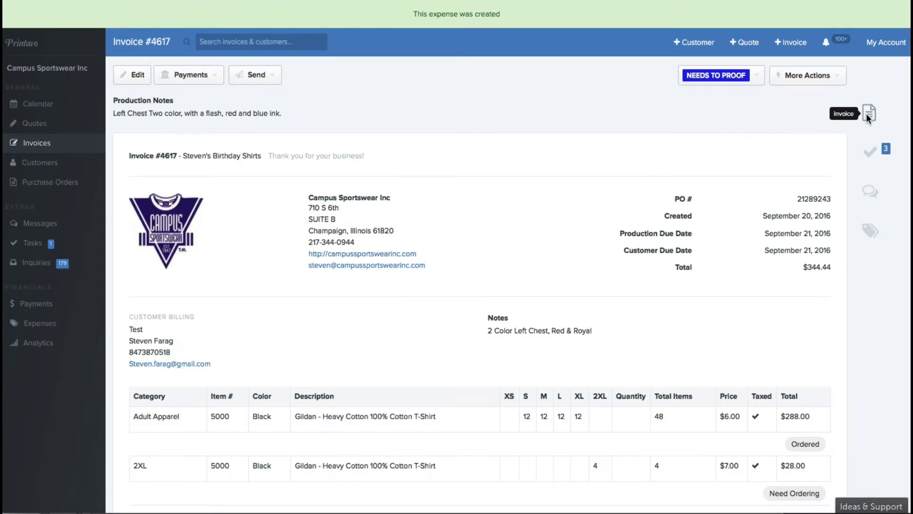
Send the message 'Your job is going to finish two days early!' with subject 'Surprise!'.
click(869, 191)
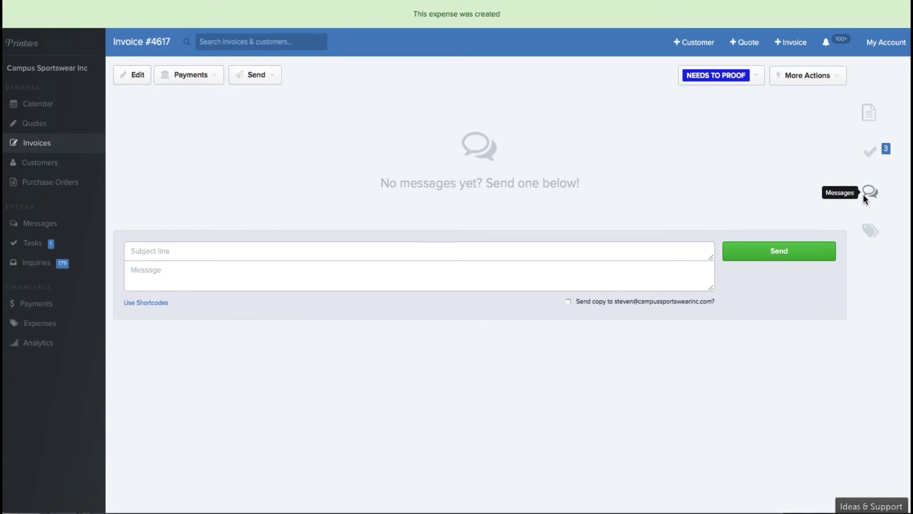
click(456, 245)
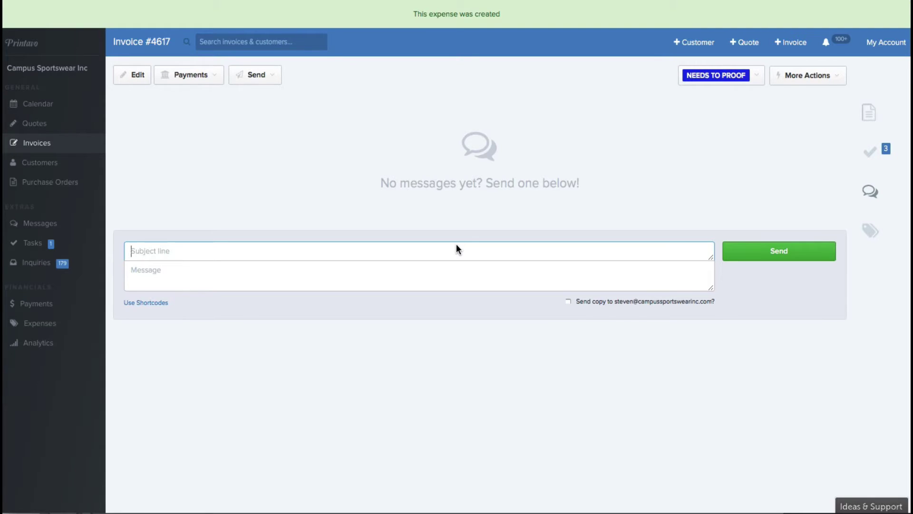
text(Your job is going to finis)
key(ctrl+a)
key(ctrl+x)
click(363, 278)
key(ctrl+v)
text(h)
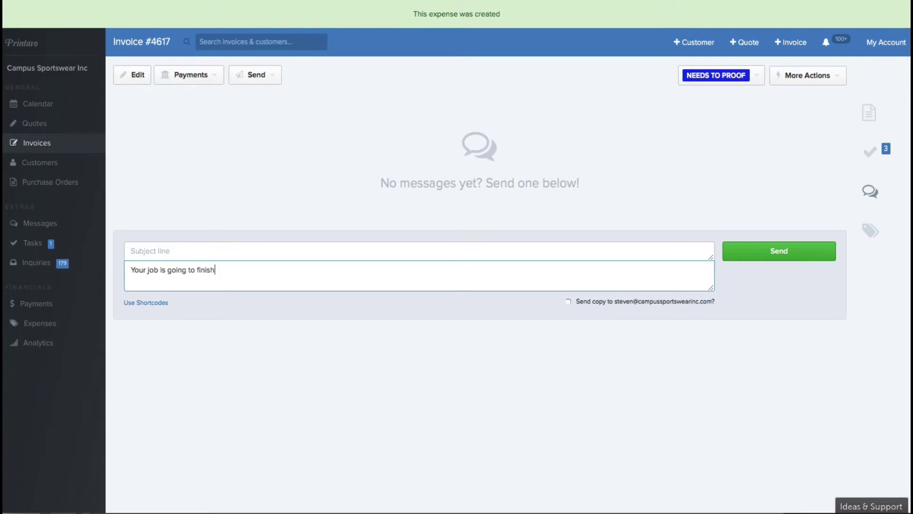
text( two days early!)
click(247, 251)
text(Surprise!)
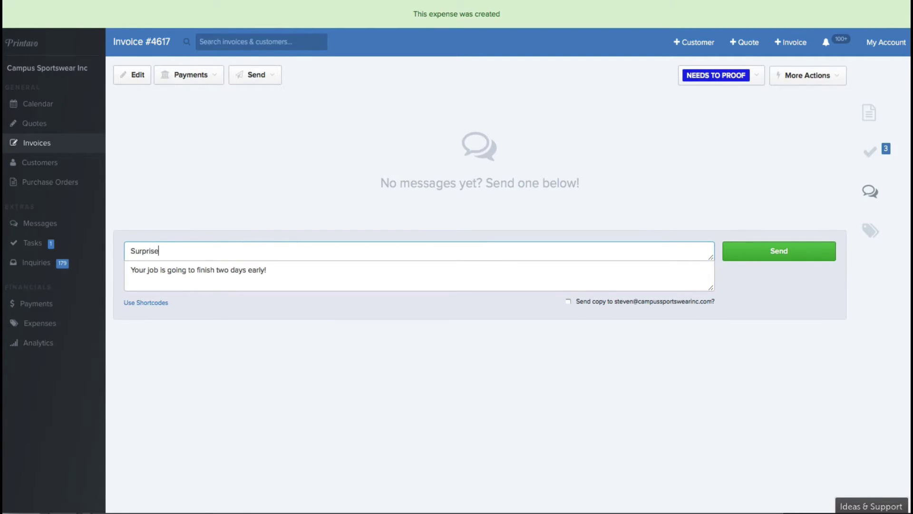
click(750, 257)
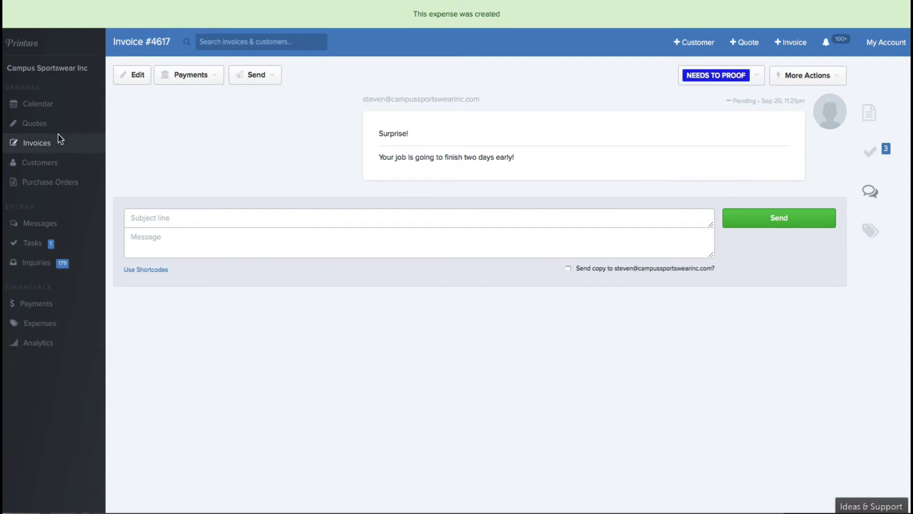
Go back to the All Invoices list.
click(32, 144)
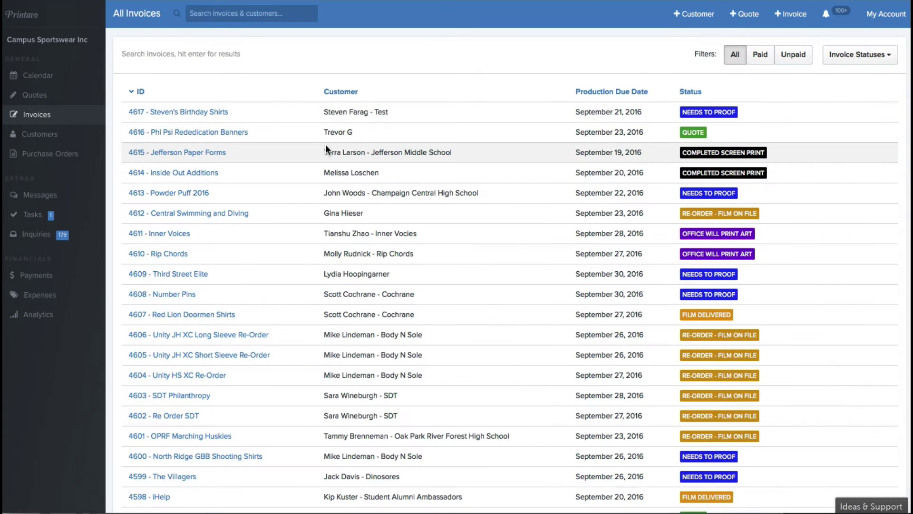
scroll(325, 148, down, 3)
scroll(245, 168, up, 2)
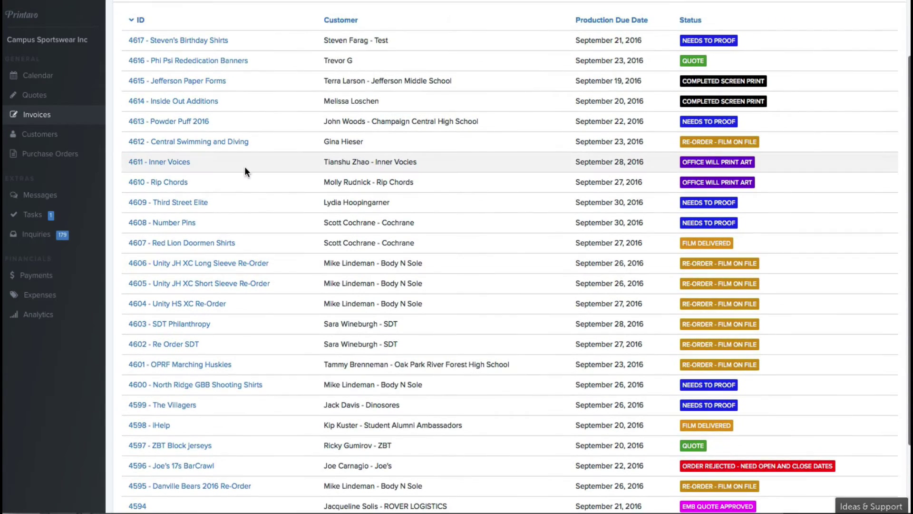
scroll(270, 179, up, 2)
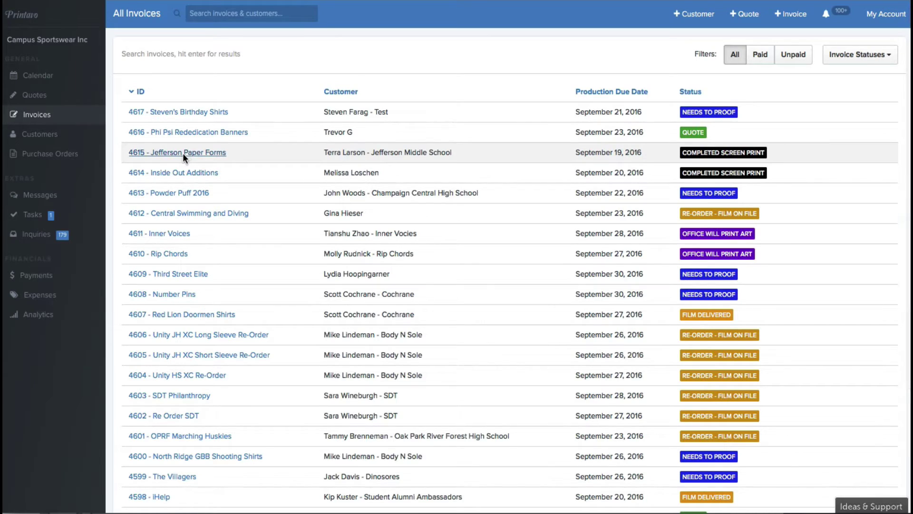
Open invoice 4615 for Jefferson Paper Forms and enlarge the grey sweatpant picture.
click(241, 155)
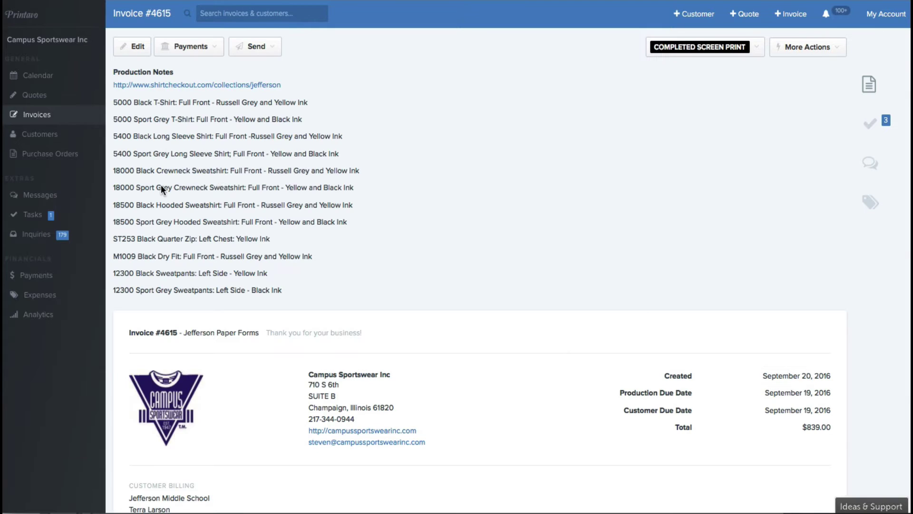
scroll(159, 185, down, 4)
scroll(159, 185, down, 7)
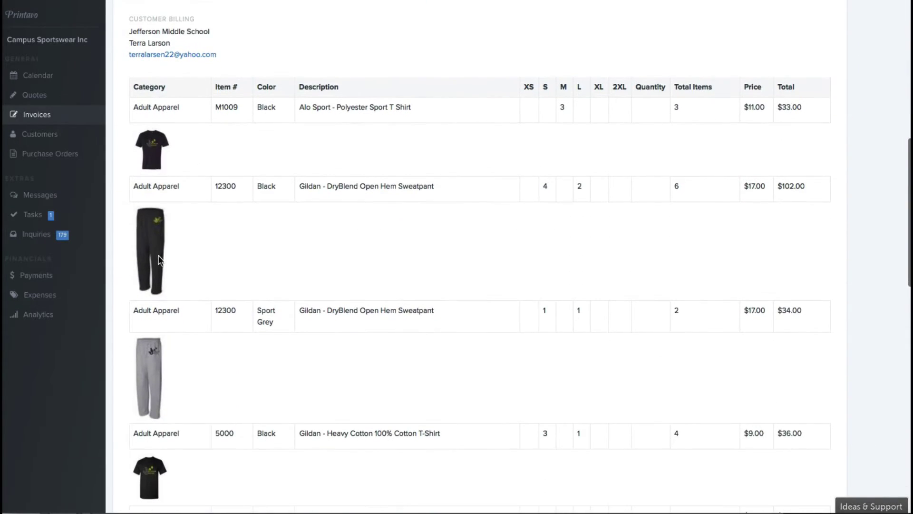
click(156, 299)
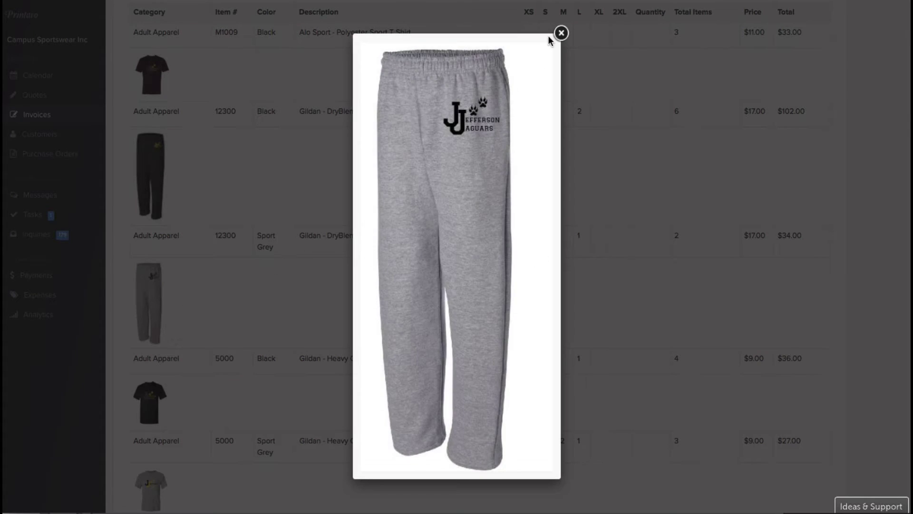
click(561, 33)
scroll(414, 150, down, 15)
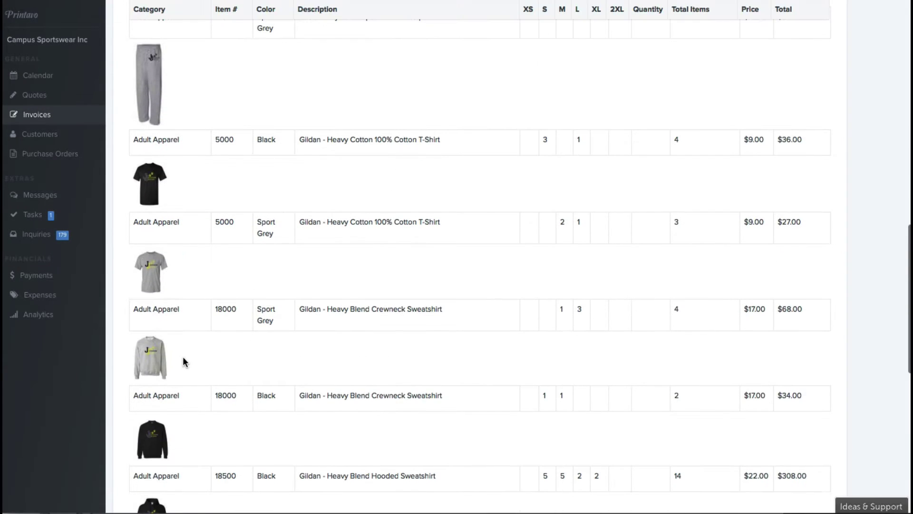
scroll(357, 343, up, 20)
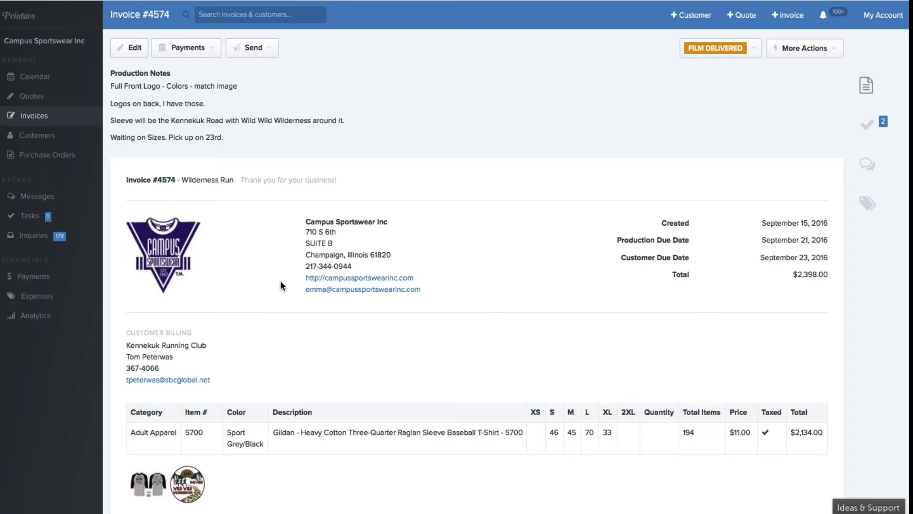
Review the totals and change history of invoice #4574 for Wilderness Run.
scroll(278, 284, down, 9)
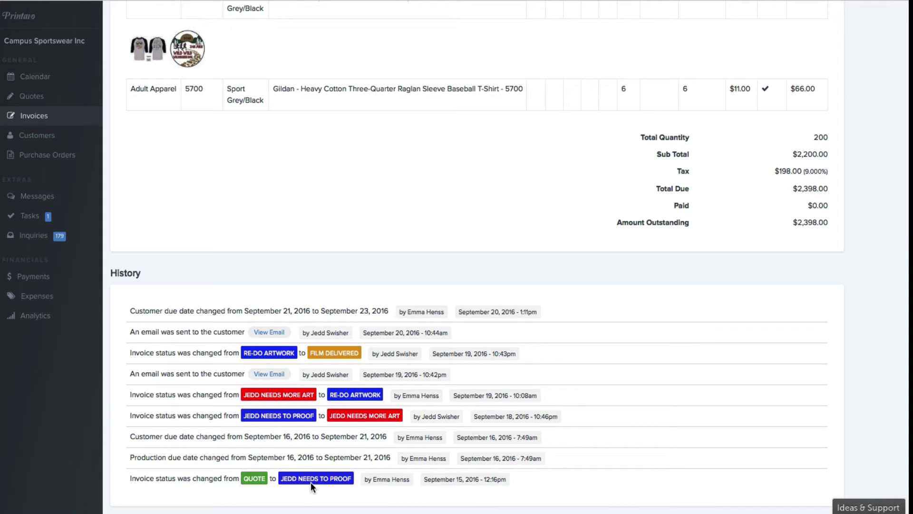
scroll(313, 475, up, 1)
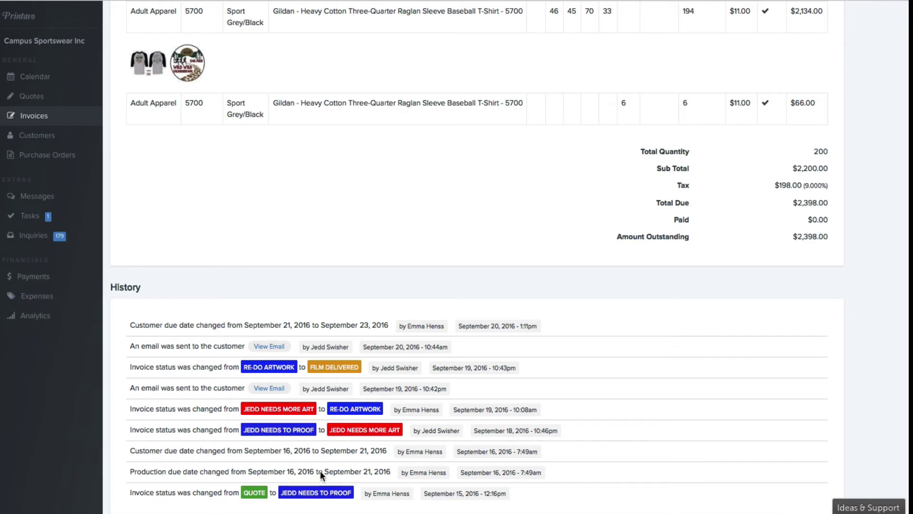
scroll(321, 472, down, 1)
scroll(324, 447, up, 1)
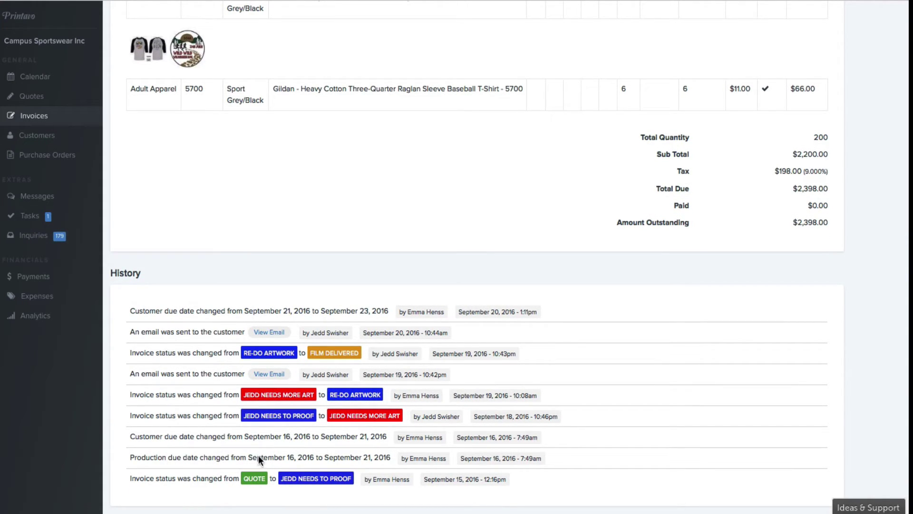
scroll(383, 455, up, 1)
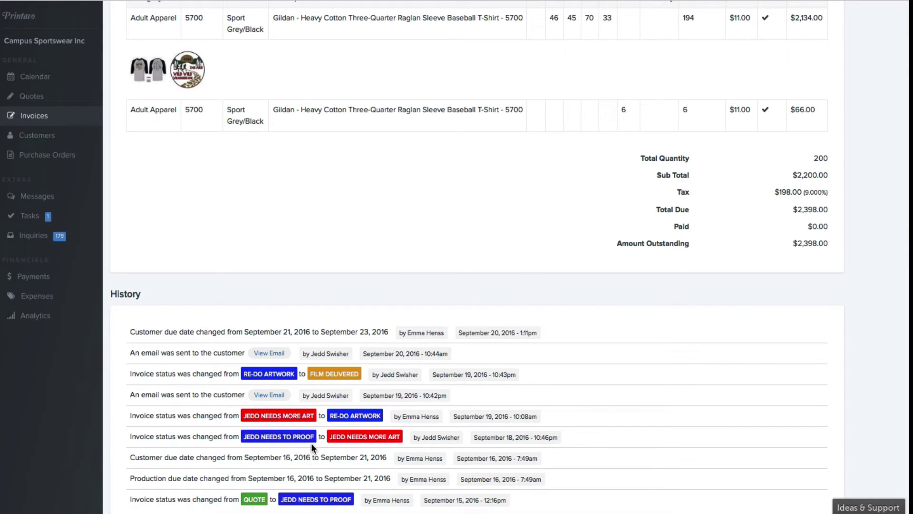
scroll(283, 435, down, 1)
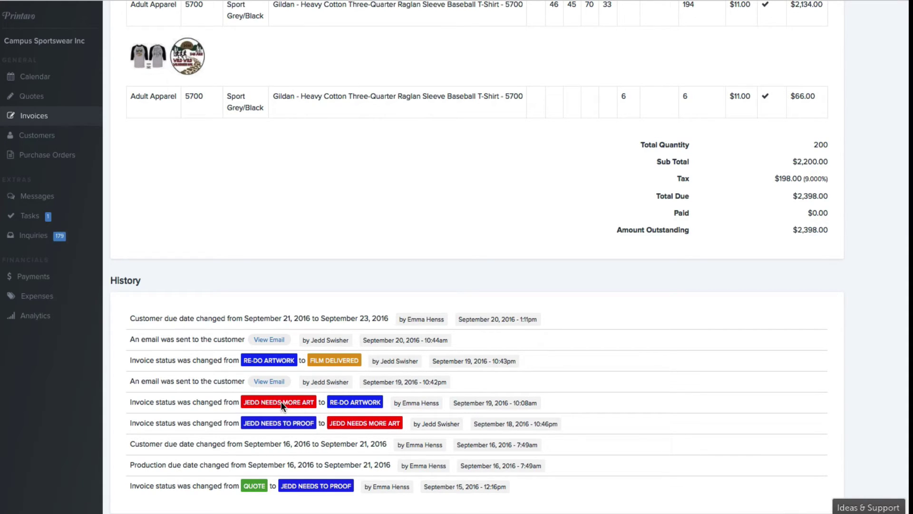
scroll(286, 406, up, 3)
scroll(295, 418, down, 2)
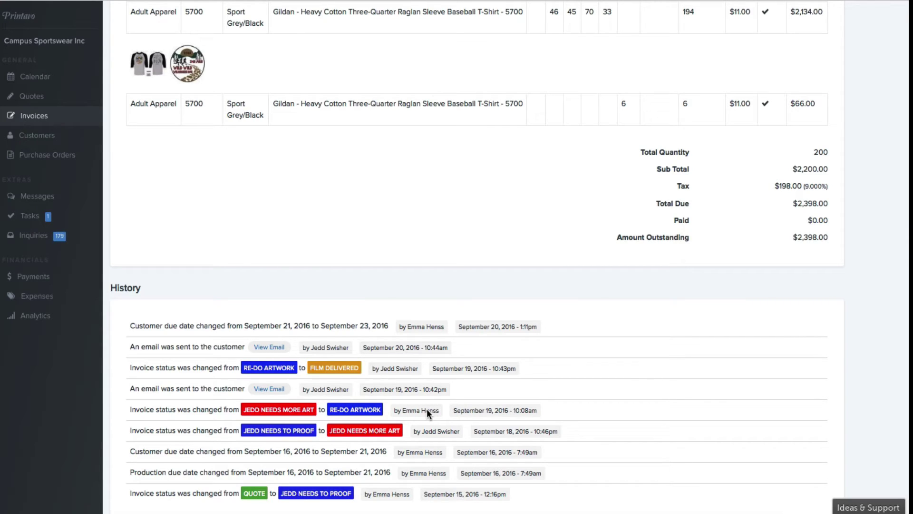
Read the September 19 artwork-approval email, then return to the top of the invoice.
click(272, 387)
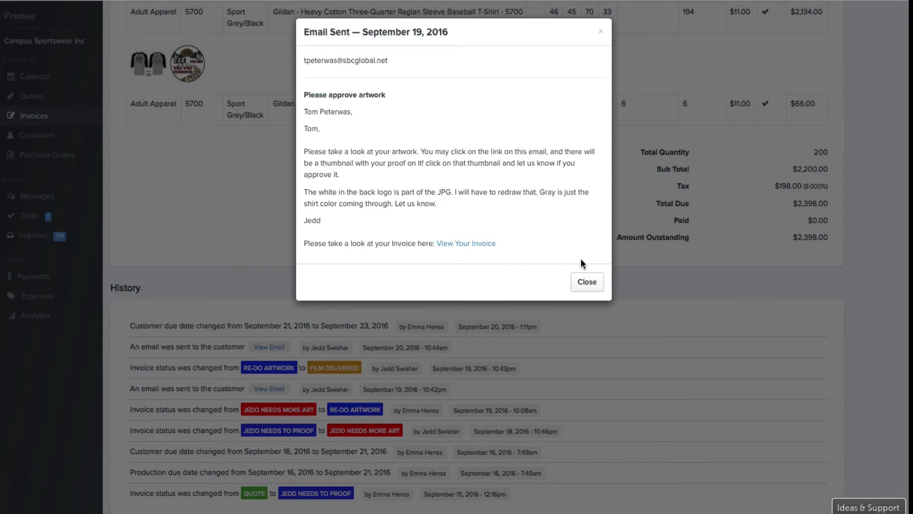
click(596, 283)
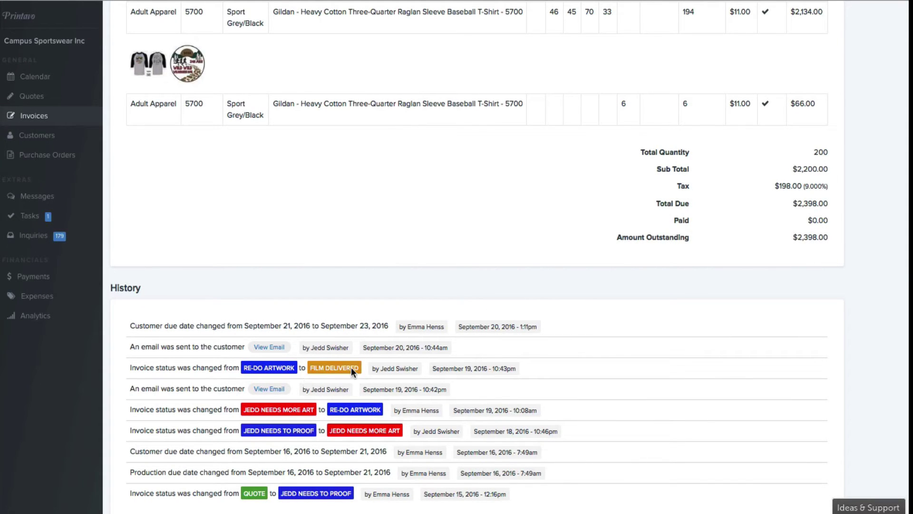
scroll(320, 367, up, 1)
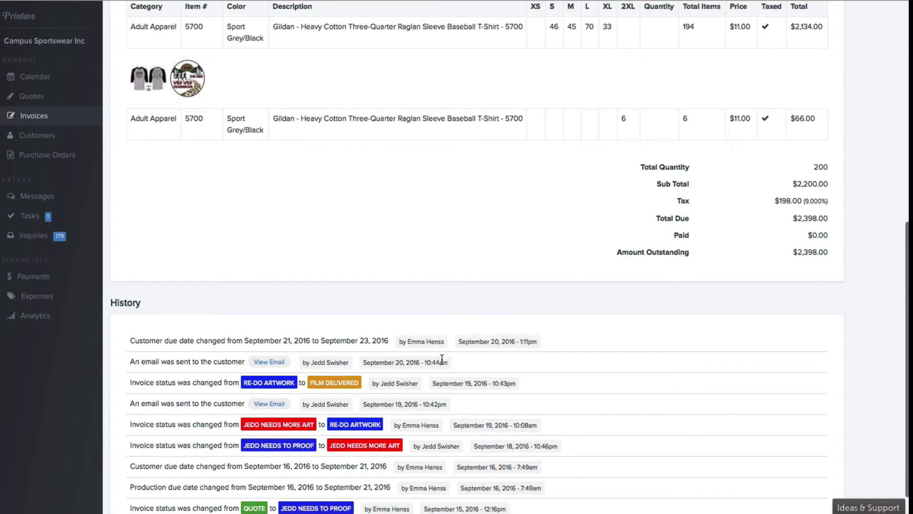
scroll(441, 360, down, 2)
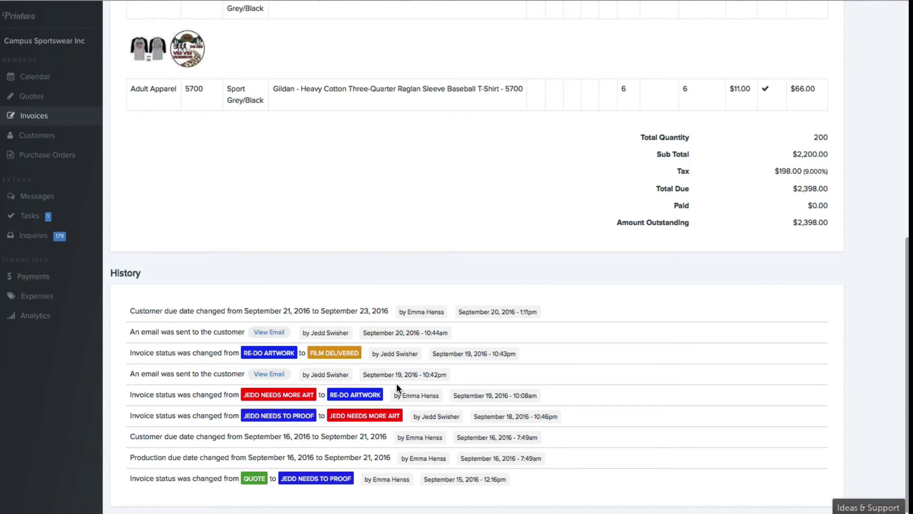
scroll(397, 385, up, 2)
scroll(397, 384, down, 2)
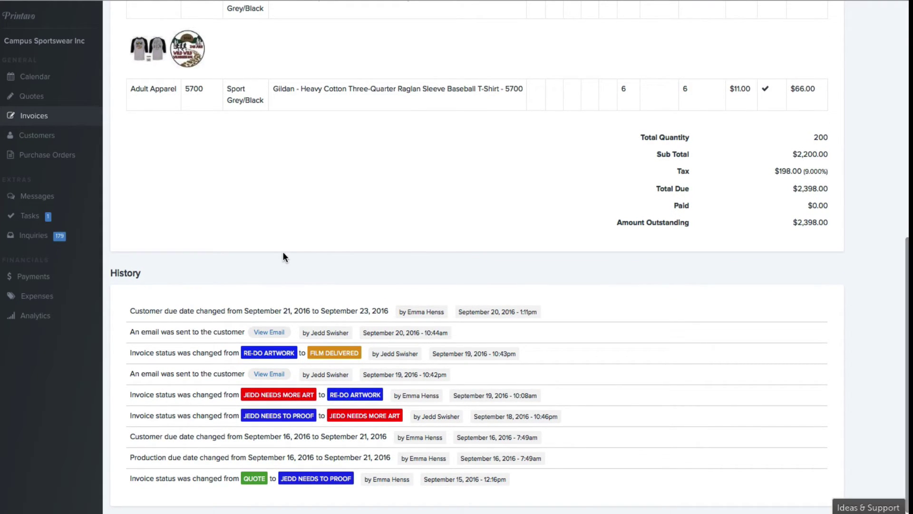
key(Home)
click(180, 46)
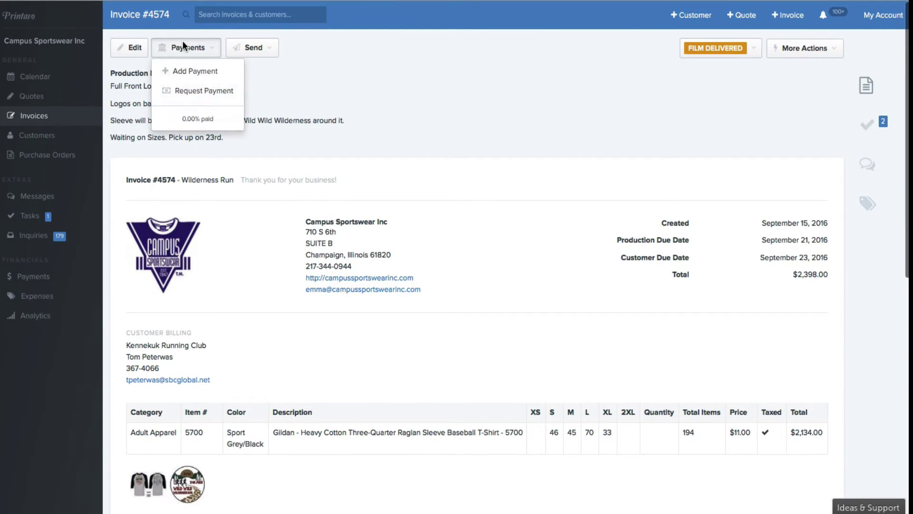
click(210, 73)
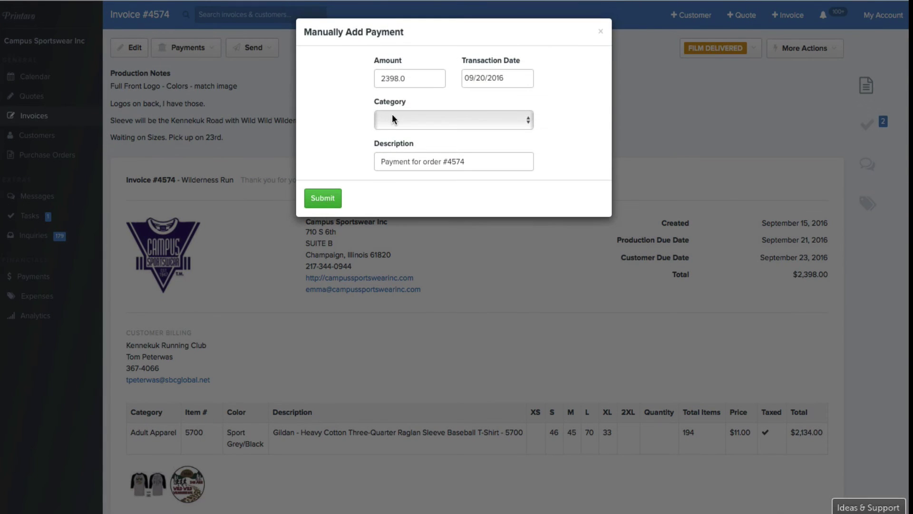
click(405, 119)
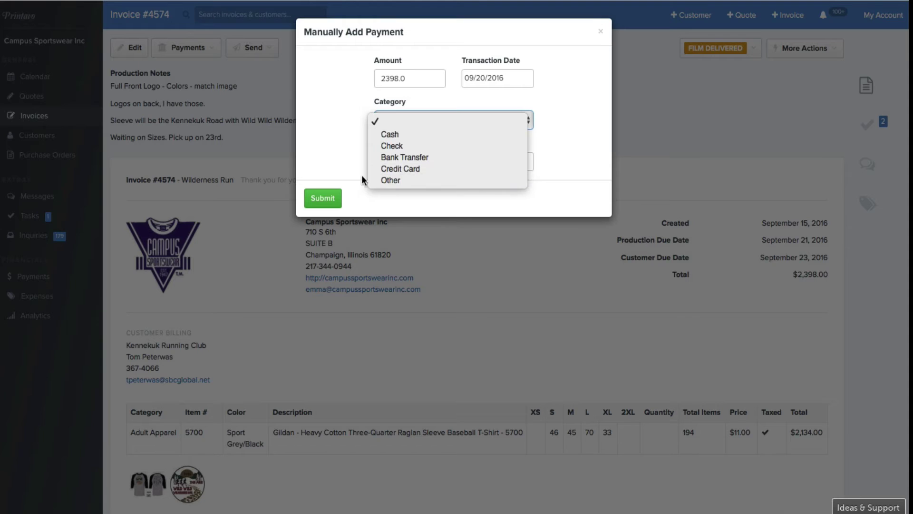
click(338, 163)
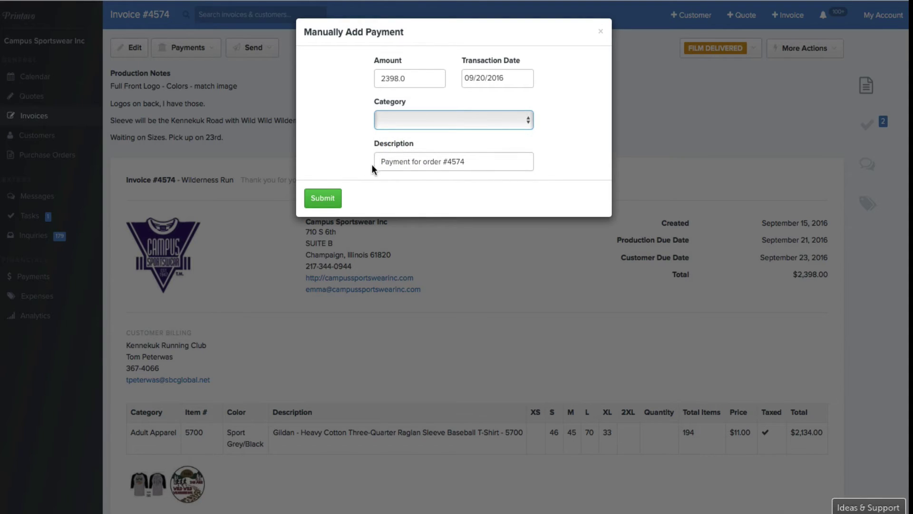
click(449, 161)
drag(489, 161, 327, 152)
key(Right)
click(426, 124)
click(424, 145)
drag(477, 160, 315, 163)
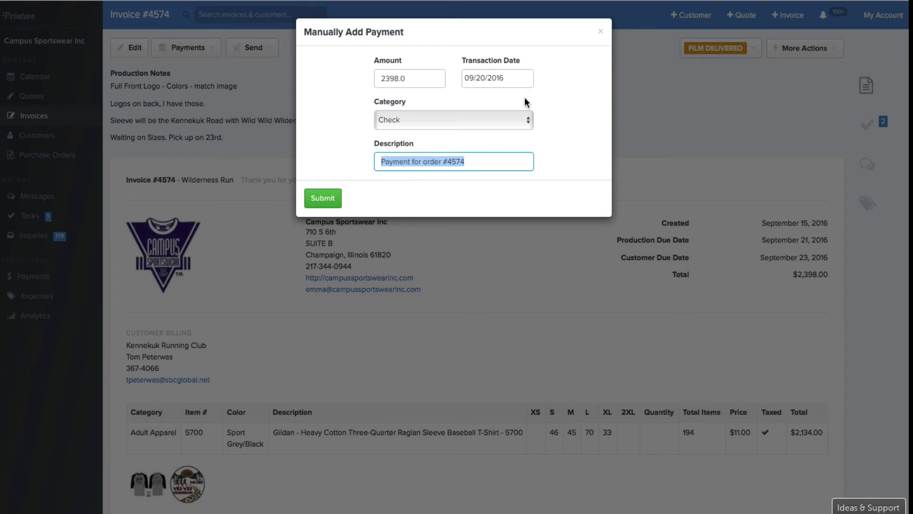
click(601, 33)
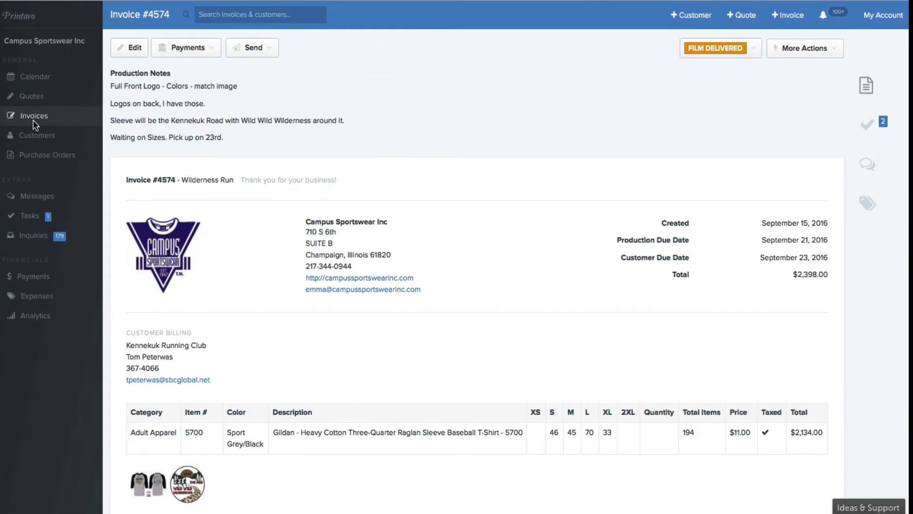
click(49, 122)
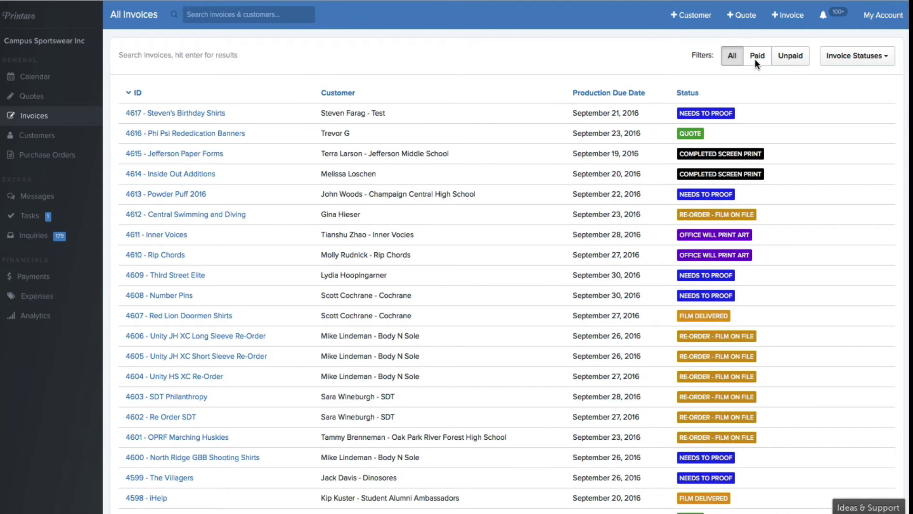
click(786, 55)
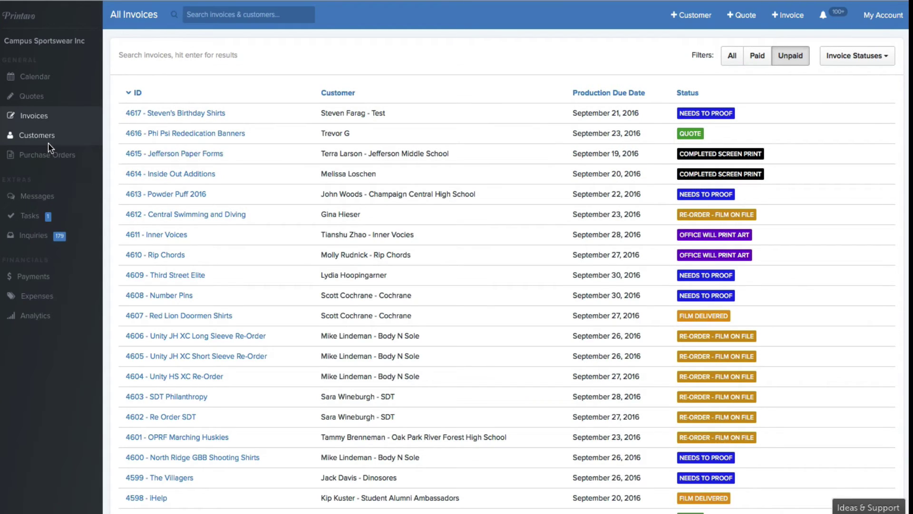
Open the Inquiries list and click into the Quick Quote 'What do you need?' box.
click(33, 235)
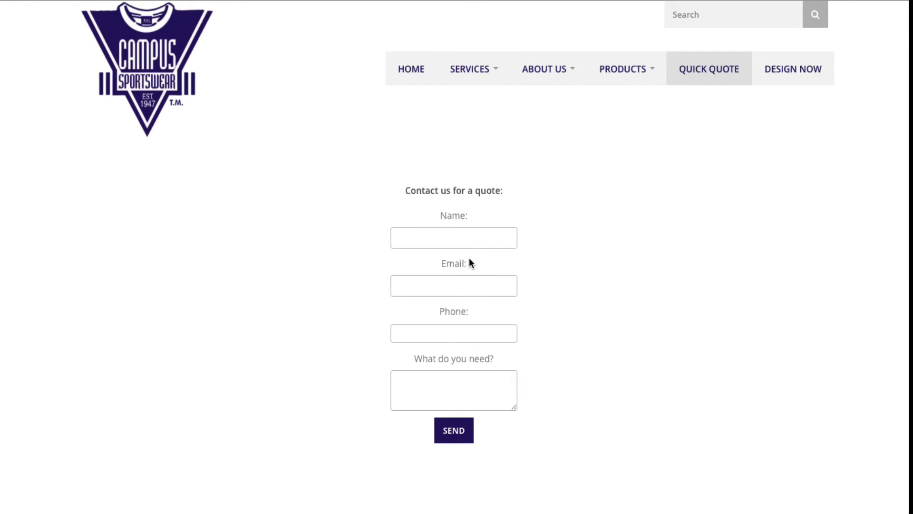
click(470, 393)
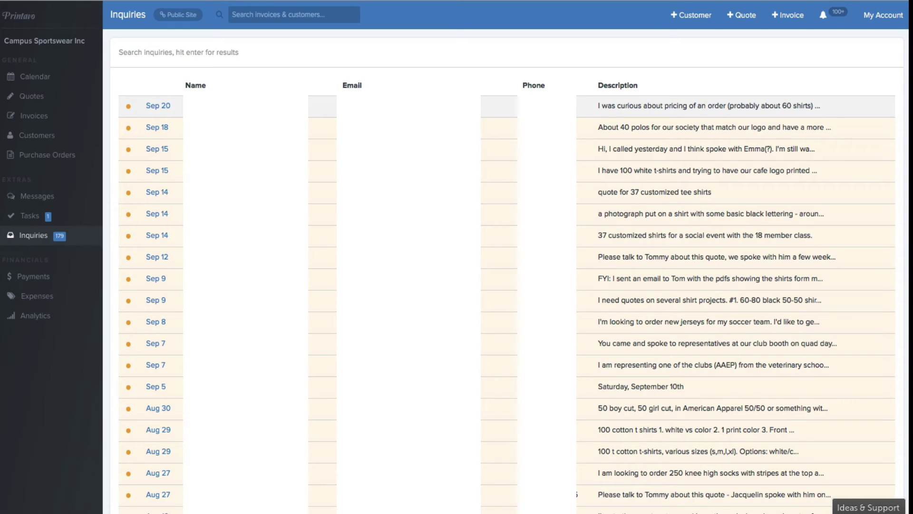
Open the Sep 20 inquiry about 60 long sleeve pocket tees and start a new customer from it.
click(291, 107)
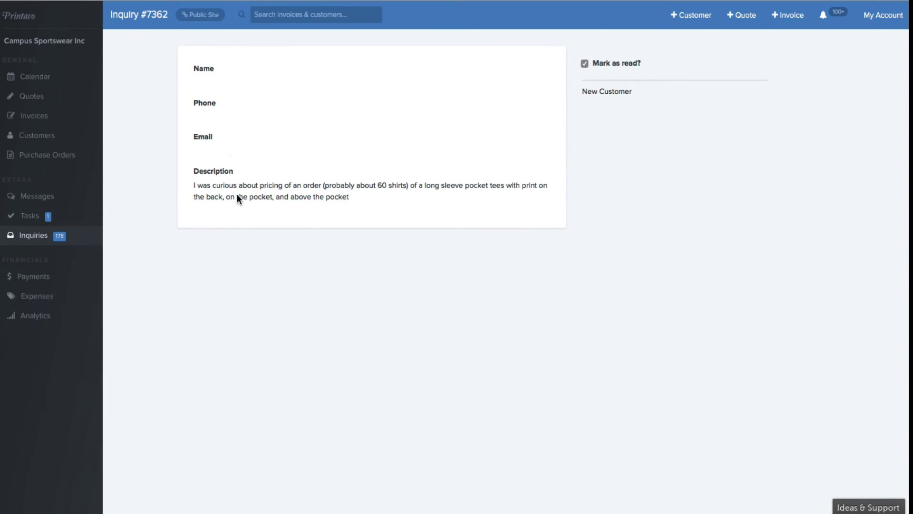
drag(193, 186, 475, 184)
click(365, 205)
click(482, 184)
click(609, 92)
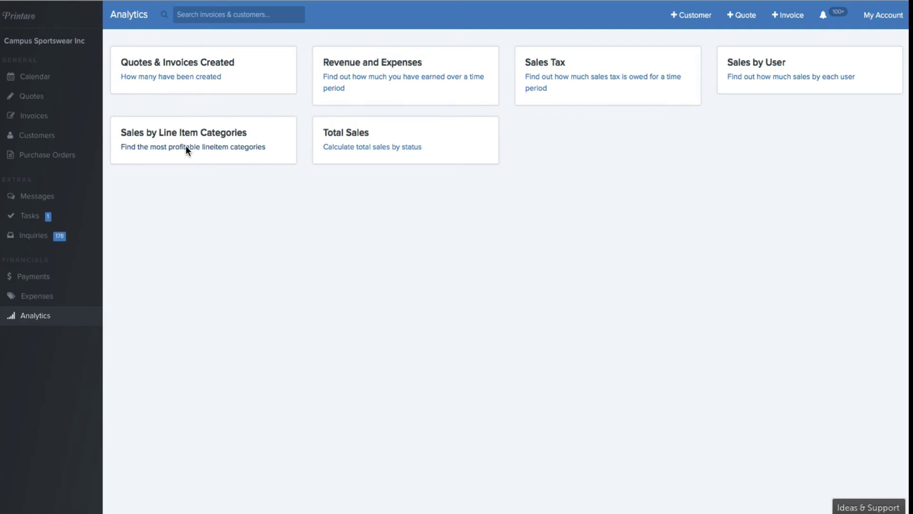
Run Sales by User for a different user over 08/01/2016–09/20/2016, then return to All Analytics.
click(755, 80)
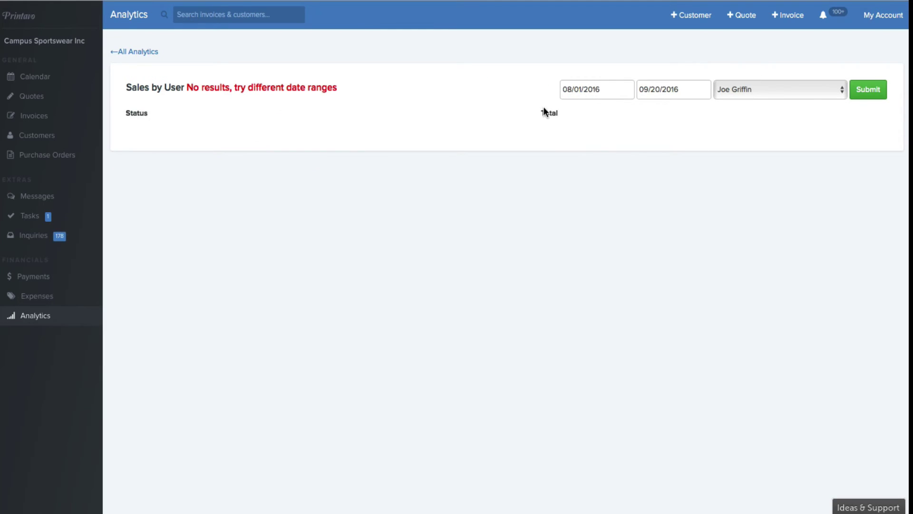
click(736, 90)
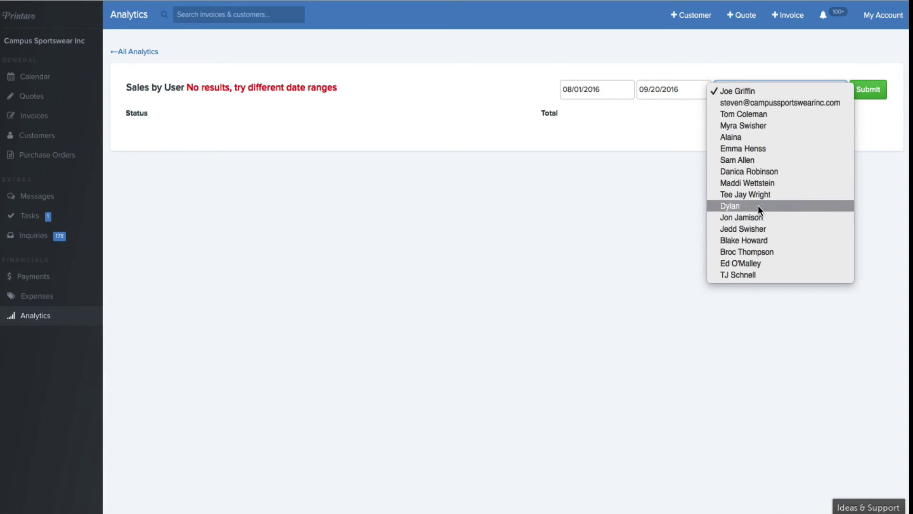
click(760, 252)
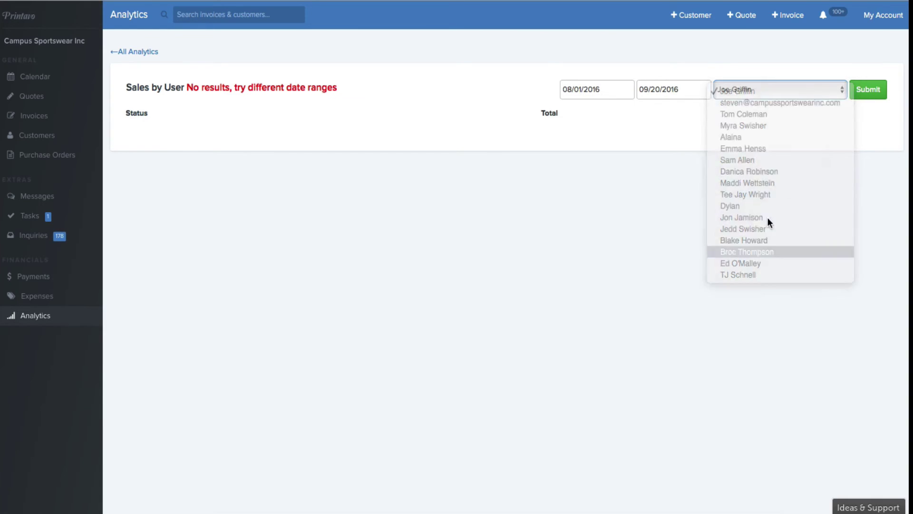
click(869, 90)
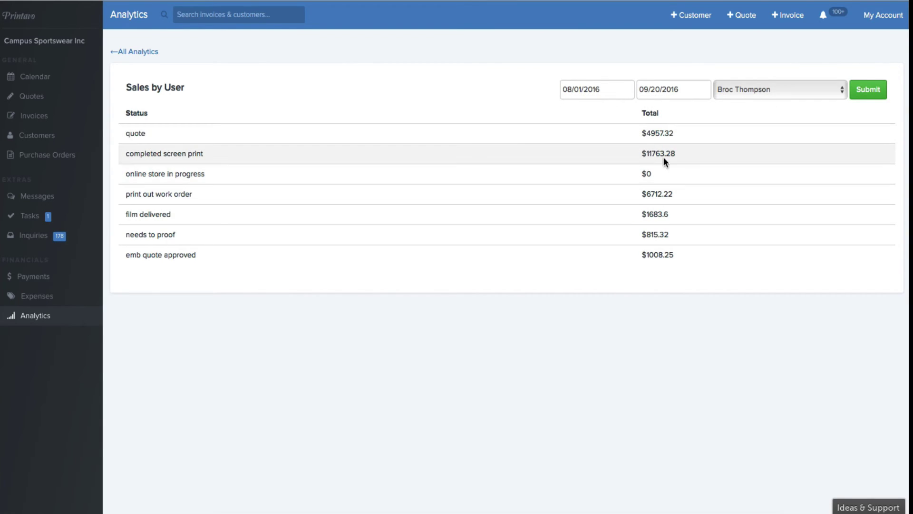
click(600, 92)
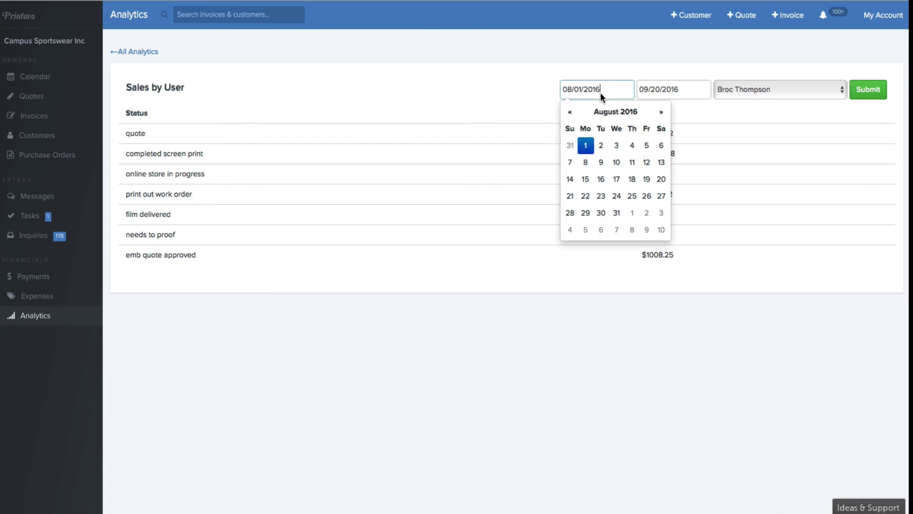
click(124, 52)
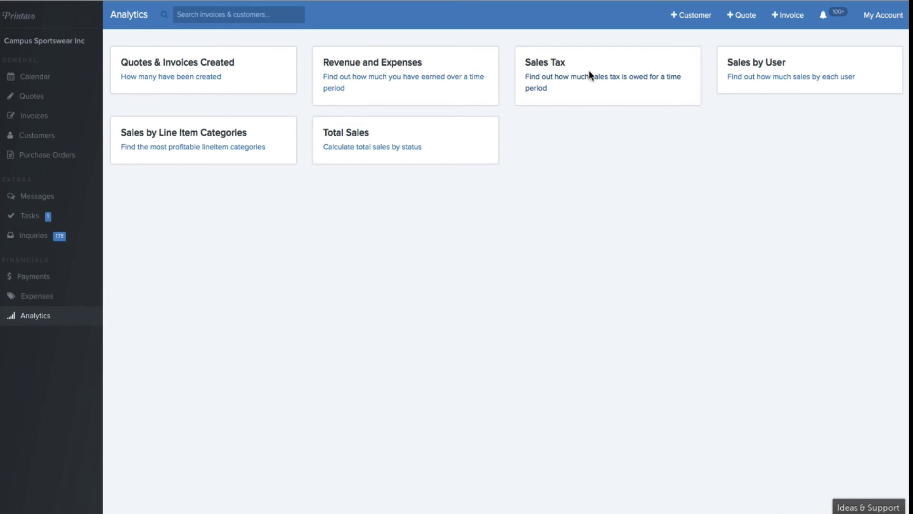
Open My Account and review the company profile, invoice, purchase order and shipping-label settings.
click(872, 17)
scroll(266, 244, down, 20)
scroll(266, 241, up, 4)
scroll(408, 268, down, 6)
scroll(407, 264, down, 5)
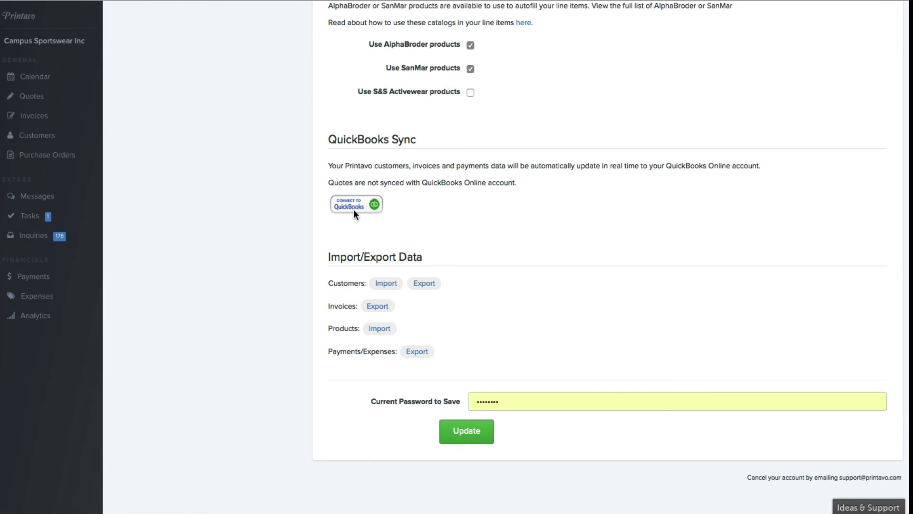
scroll(432, 219, up, 5)
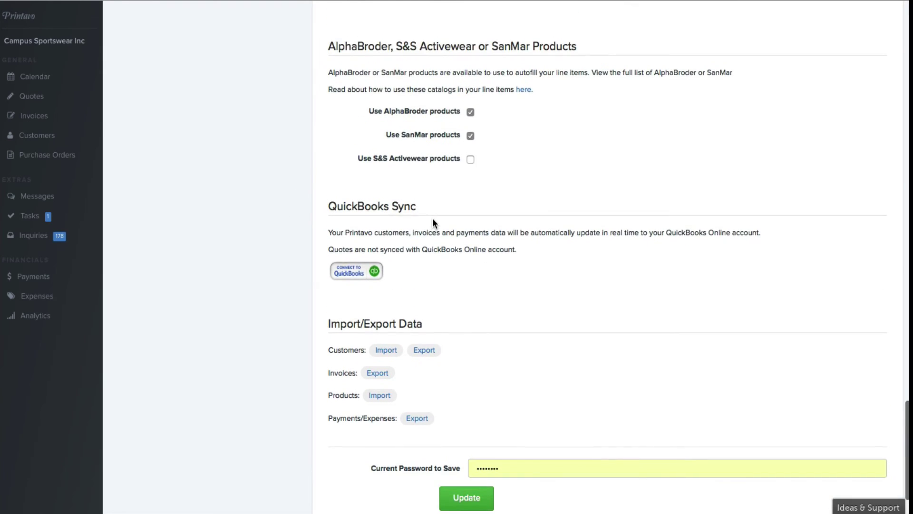
scroll(432, 222, up, 2)
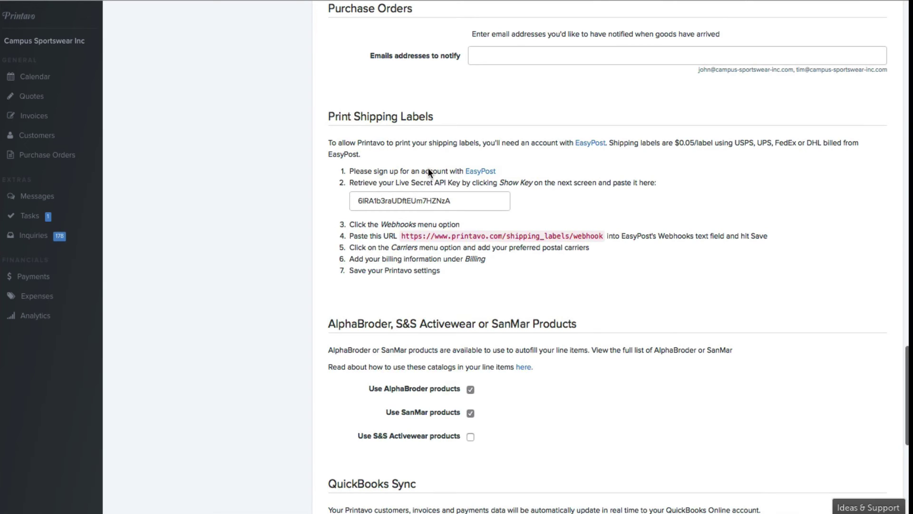
scroll(460, 159, up, 5)
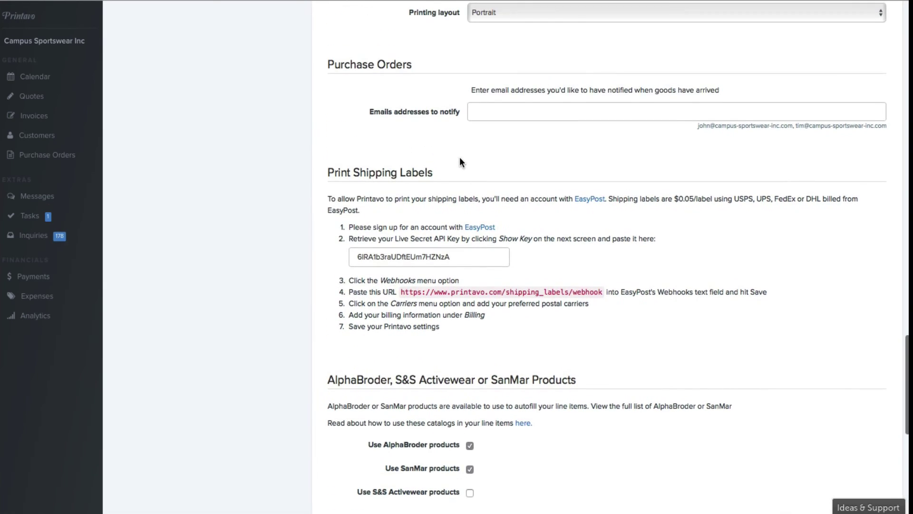
scroll(460, 157, up, 1)
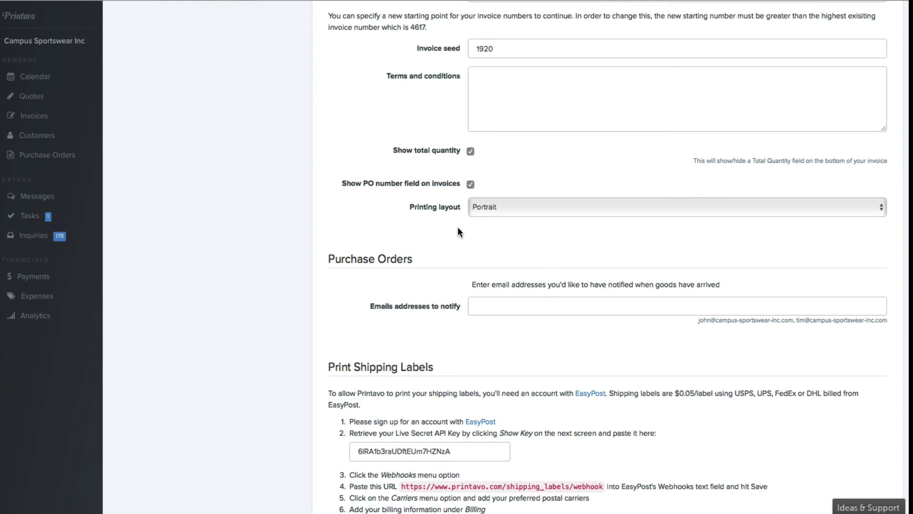
click(491, 305)
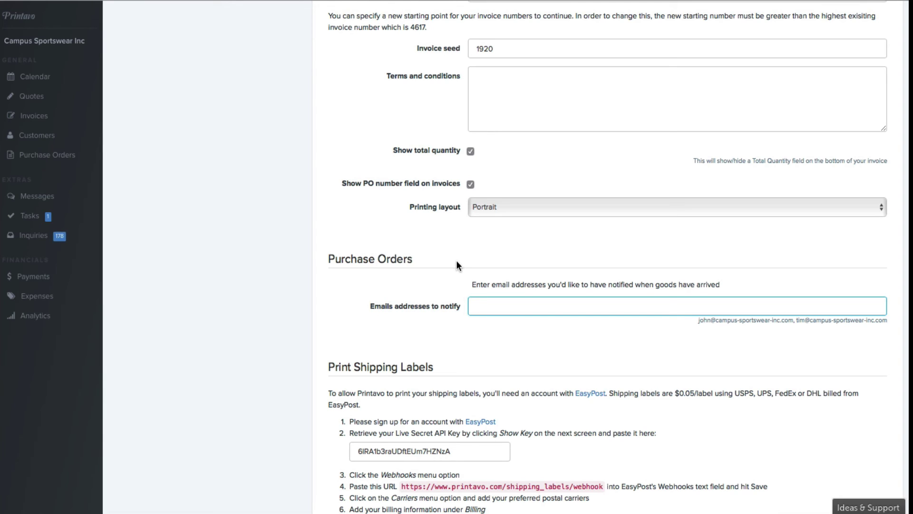
scroll(457, 261, up, 10)
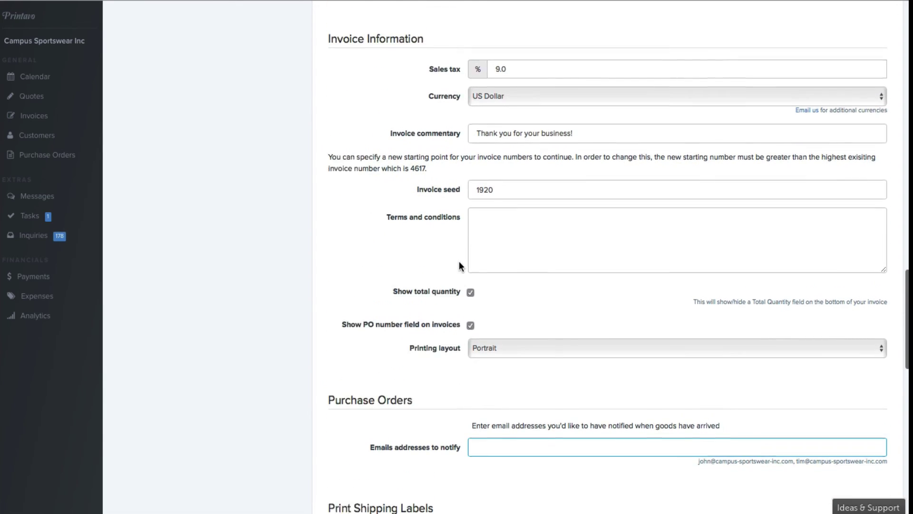
scroll(460, 261, up, 13)
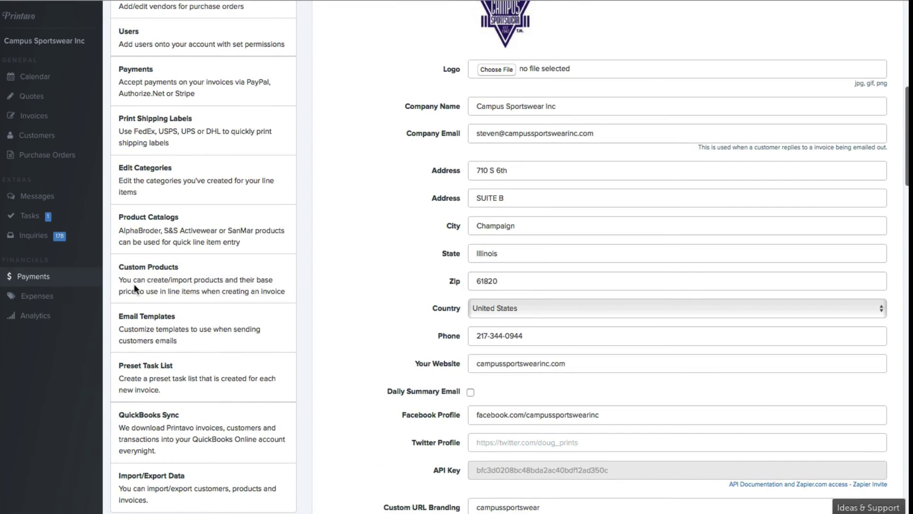
scroll(198, 289, up, 9)
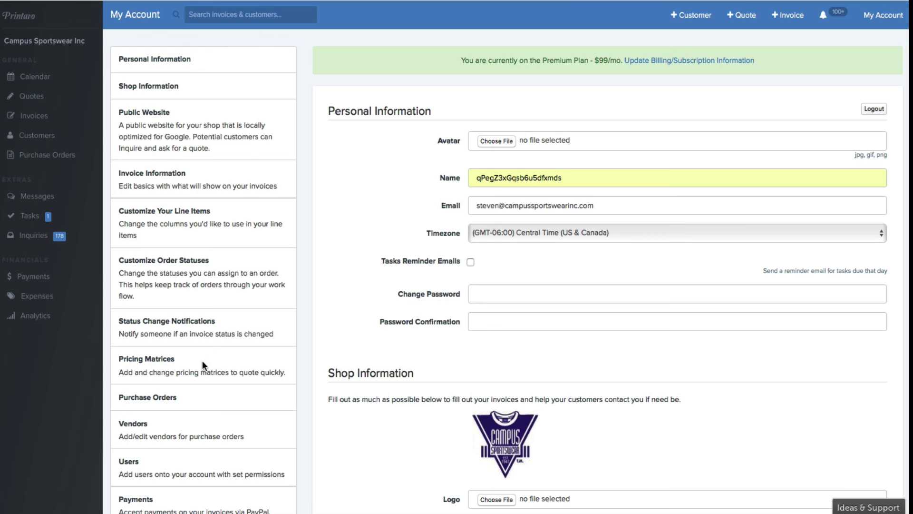
click(863, 507)
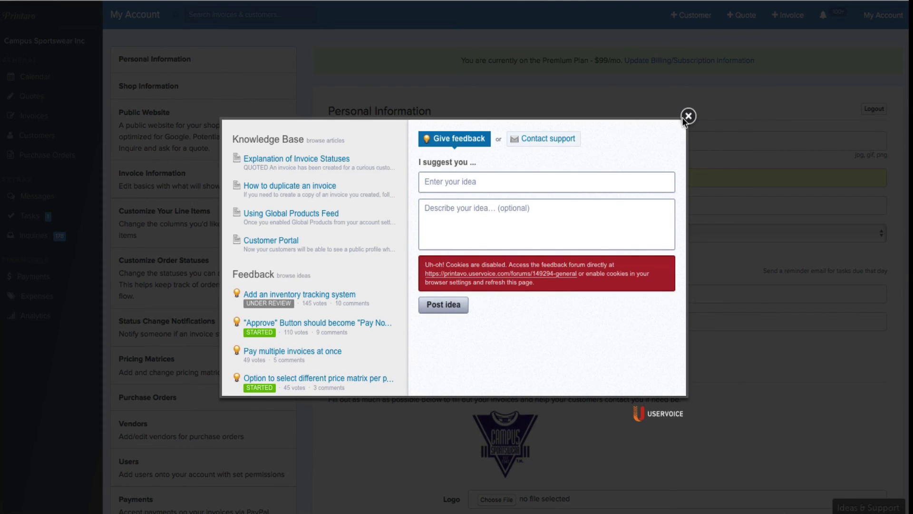
click(683, 117)
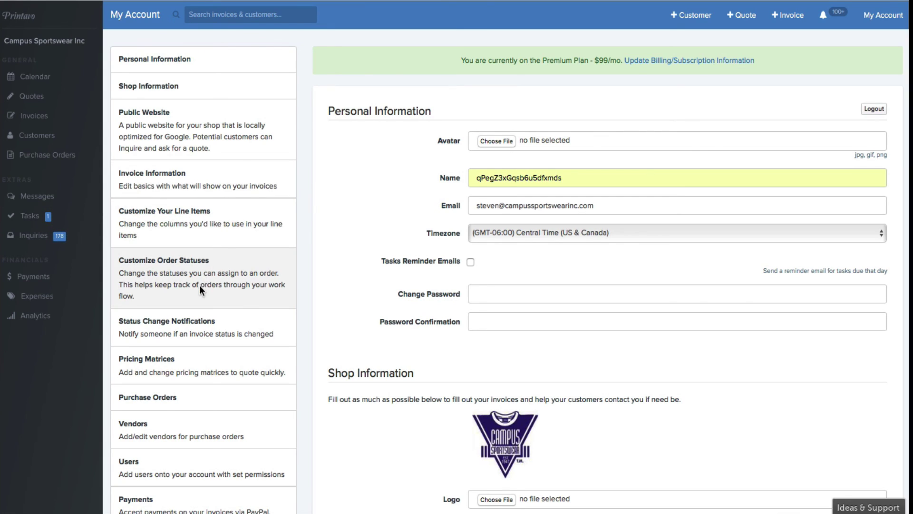
scroll(200, 286, down, 10)
scroll(199, 284, down, 4)
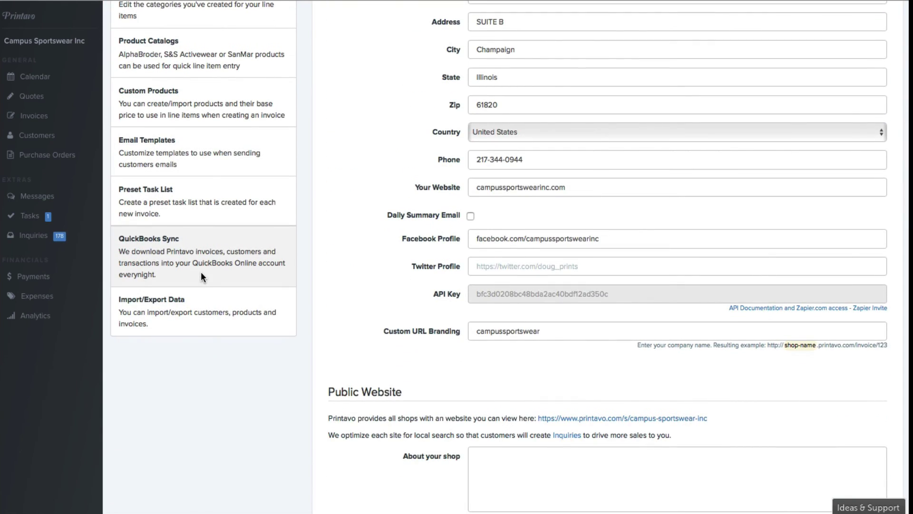
scroll(201, 272, up, 14)
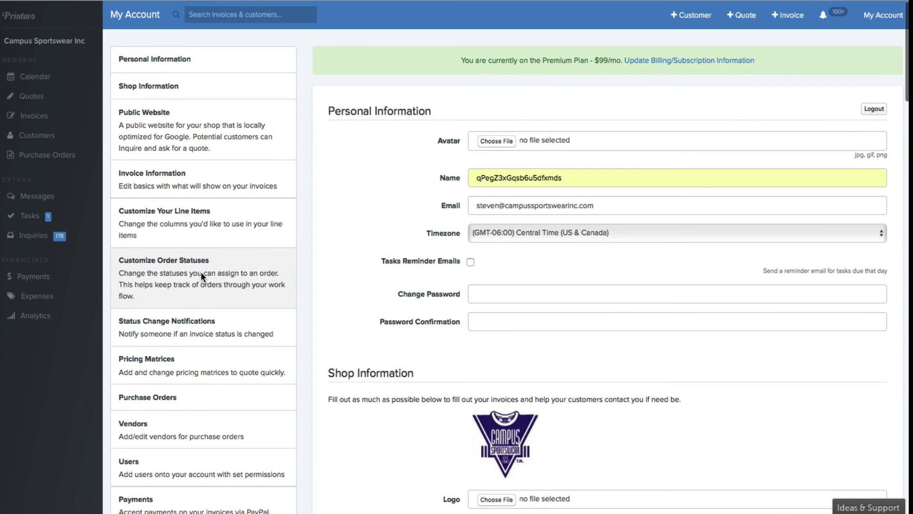